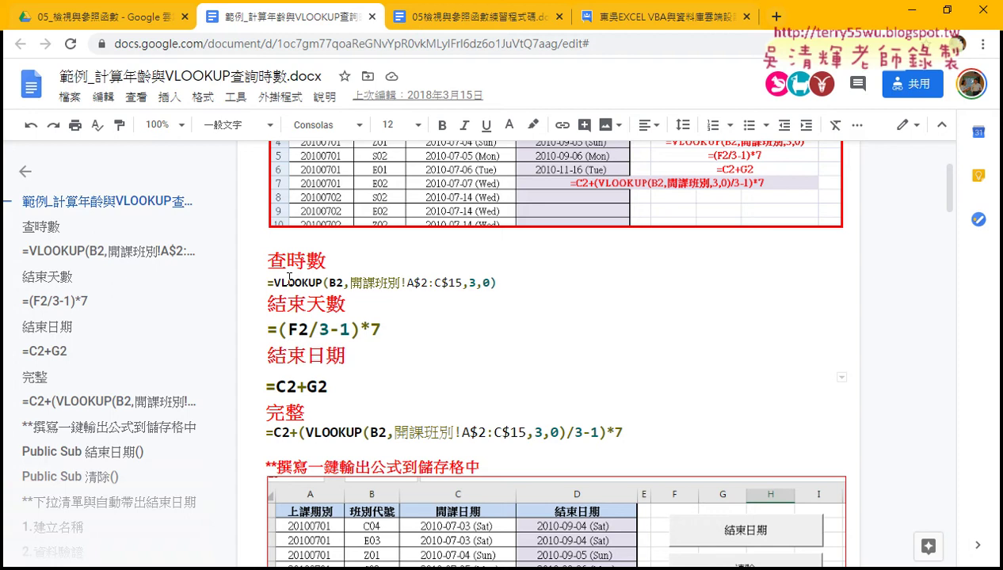
- Highlight the VLOOKUP hours-lookup formula and the (F2/3-1)*7 end-days formula in the notes
left_click_drag(265, 283, 507, 283)
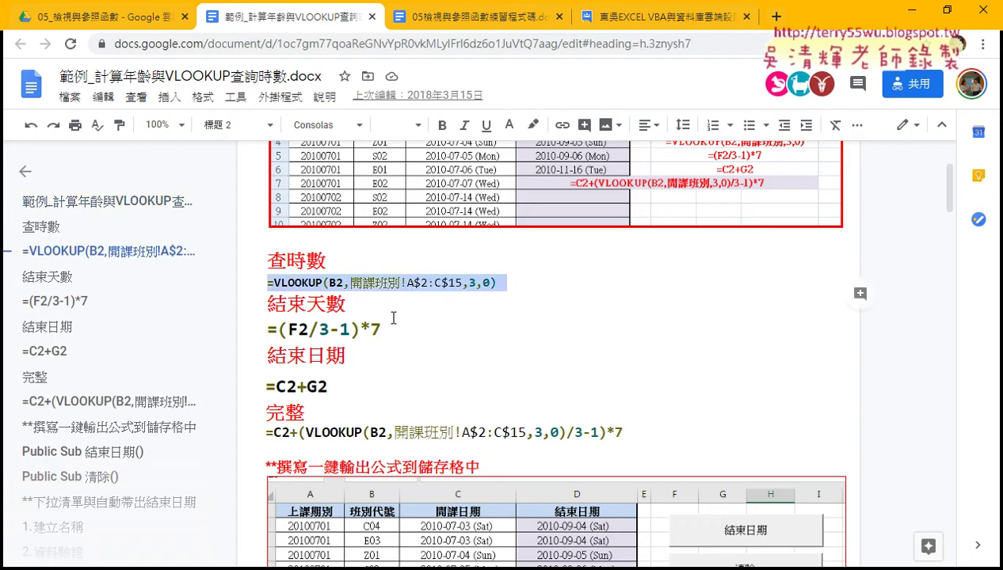
mouse_move(287, 330)
left_mouse_down()
mouse_move(343, 330)
mouse_move(292, 332)
left_mouse_up()
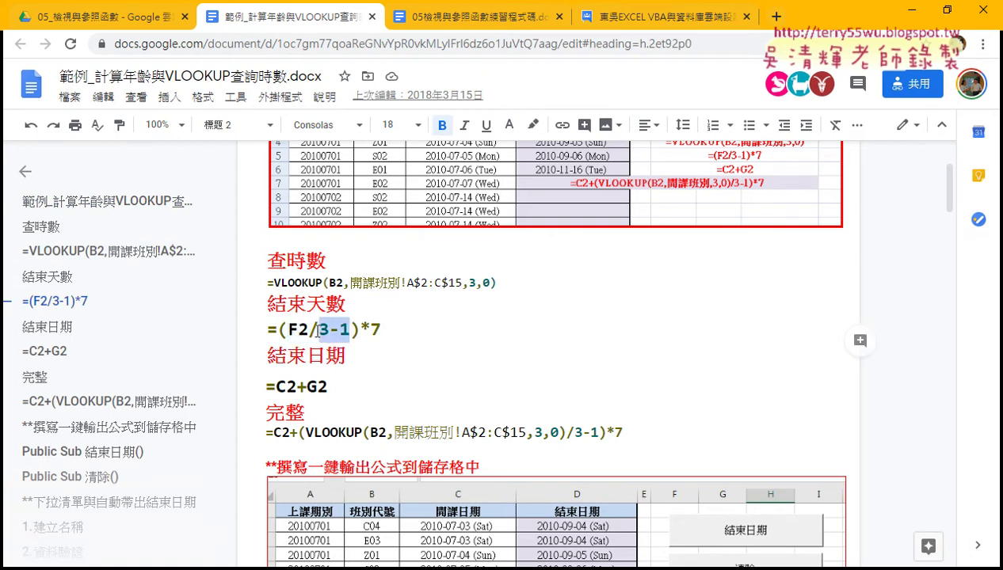
left_click_drag(382, 330, 279, 331)
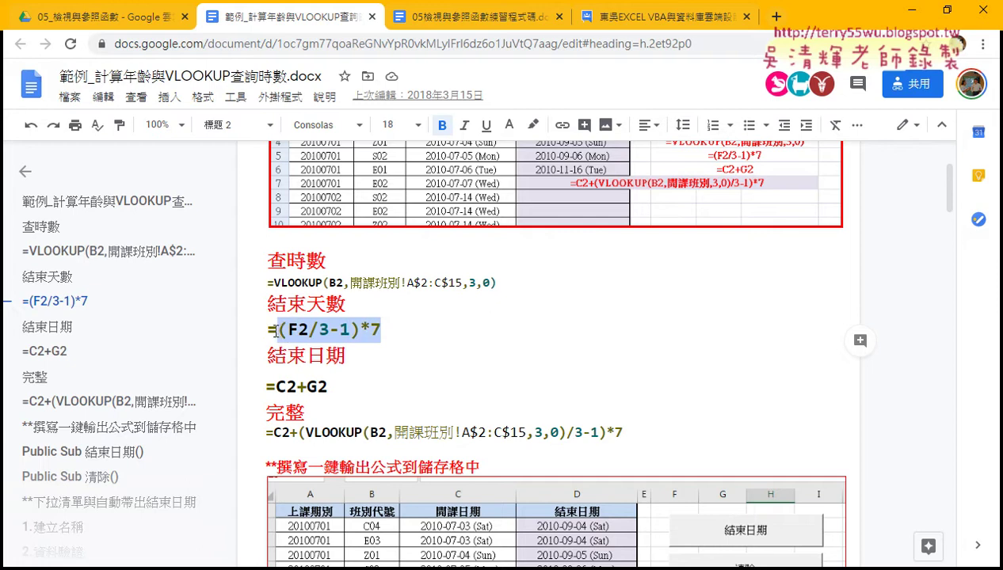
- Scroll through the drop-down list notes, then minimize Chrome to reveal the 開課期別 sheet
scroll(346, 398, "down", 1)
scroll(341, 379, "down", 1)
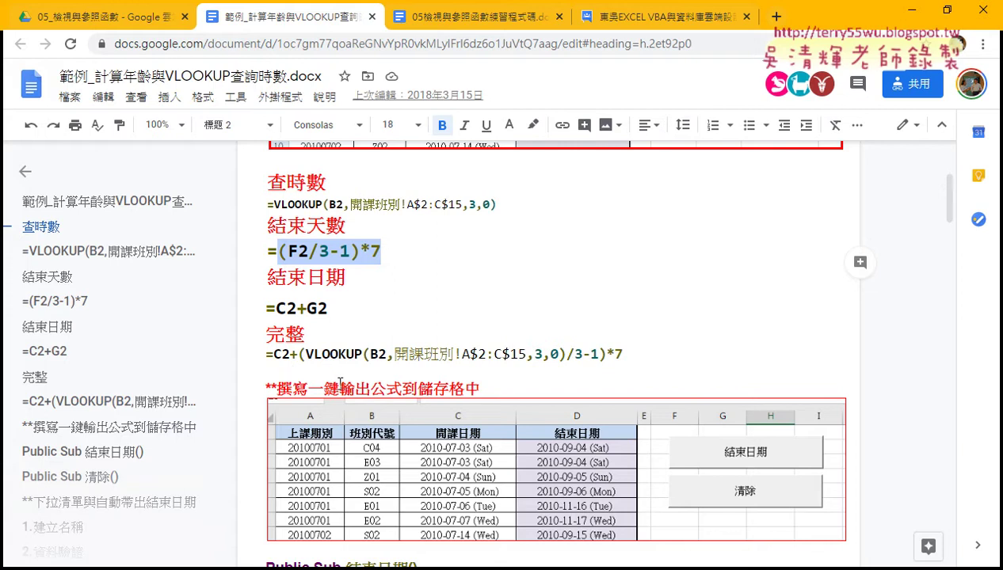
scroll(338, 383, "down", 3)
scroll(338, 383, "down", 1)
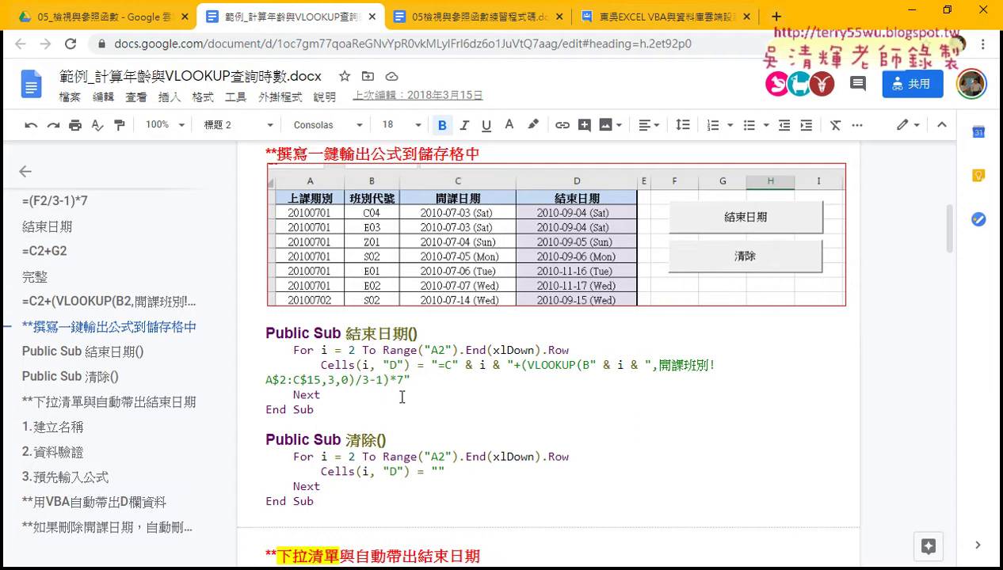
scroll(406, 398, "down", 3)
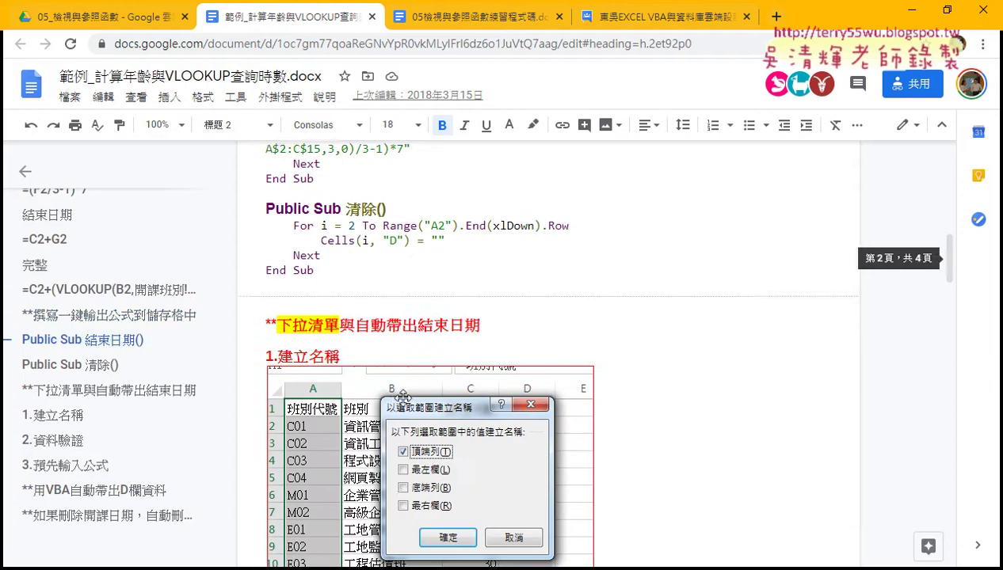
scroll(402, 398, "down", 1)
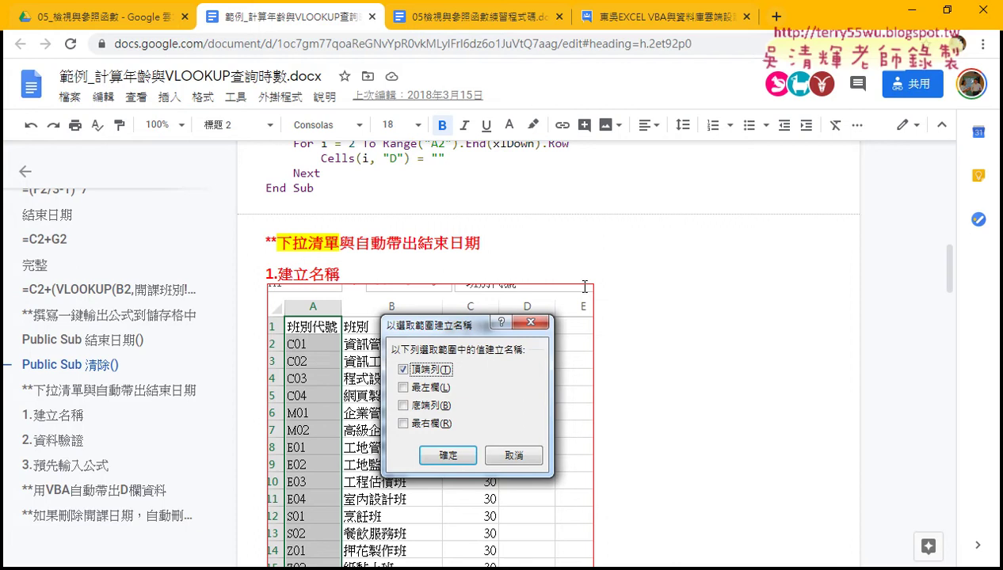
scroll(648, 286, "down", 4)
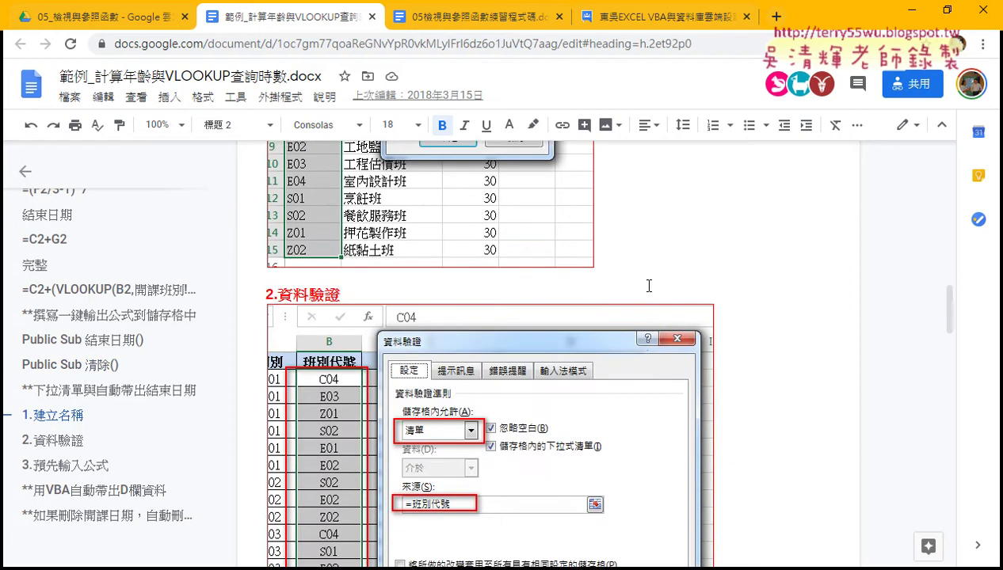
scroll(648, 286, "down", 1)
scroll(649, 286, "down", 1)
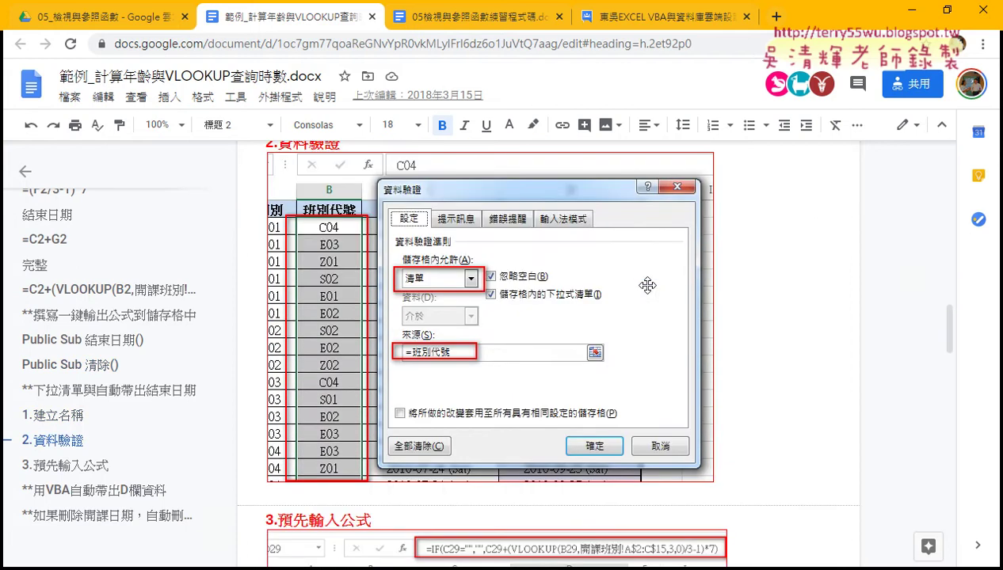
left_click(899, 14)
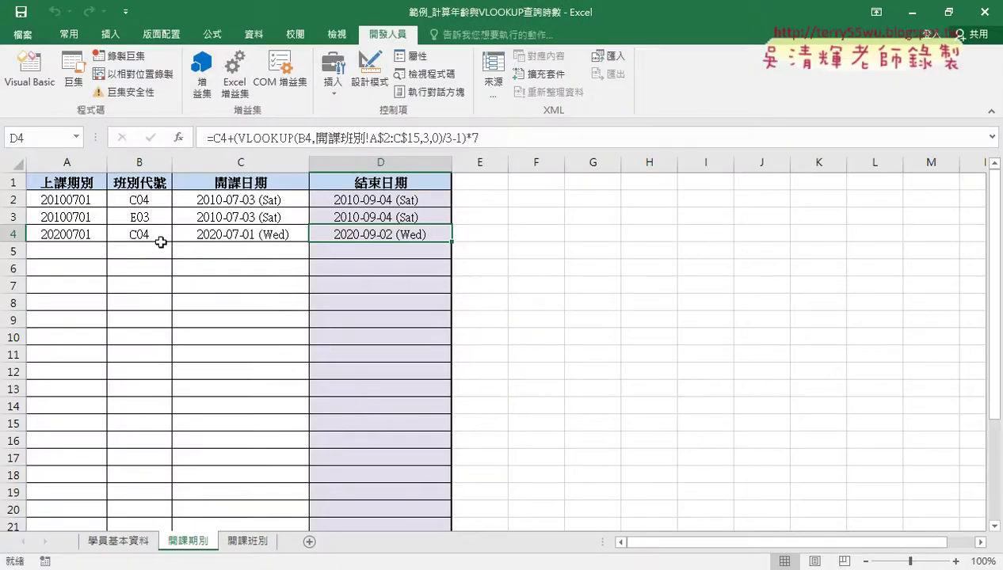
- Enter term 20200702 in A5 and check the class codes on the 開課班別 sheet
left_click(71, 250)
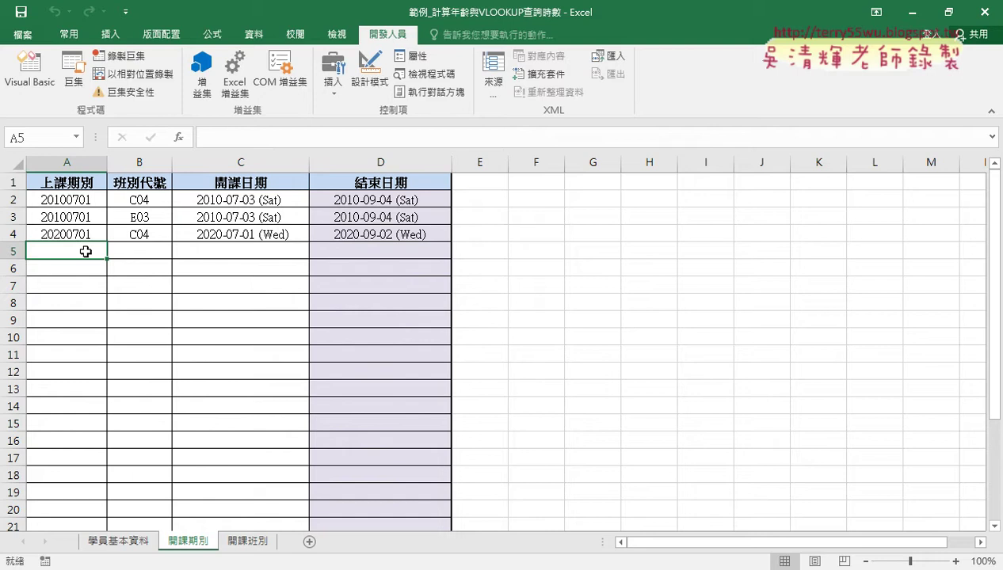
type("2020")
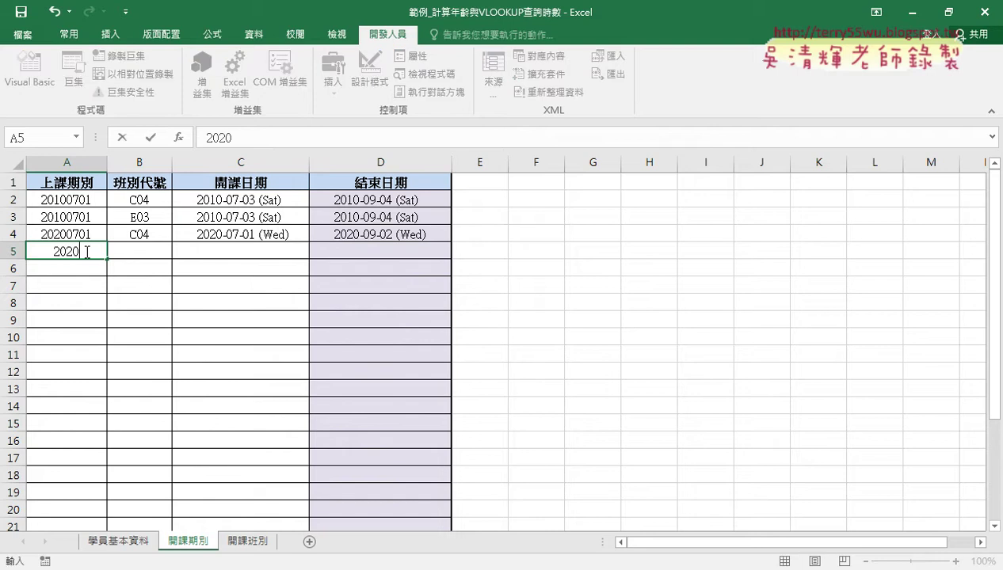
type("07")
type("02")
key("Tab")
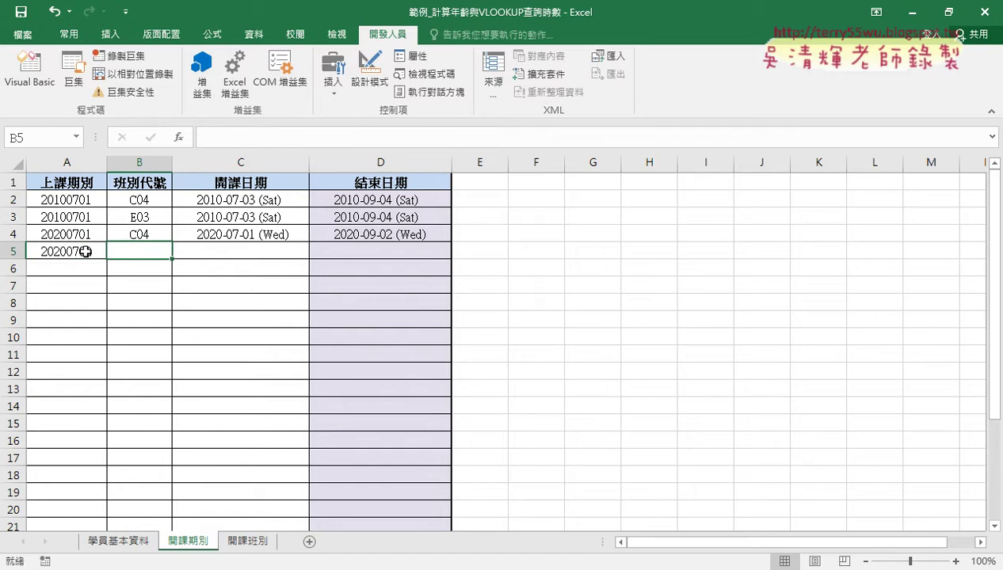
left_click(245, 545)
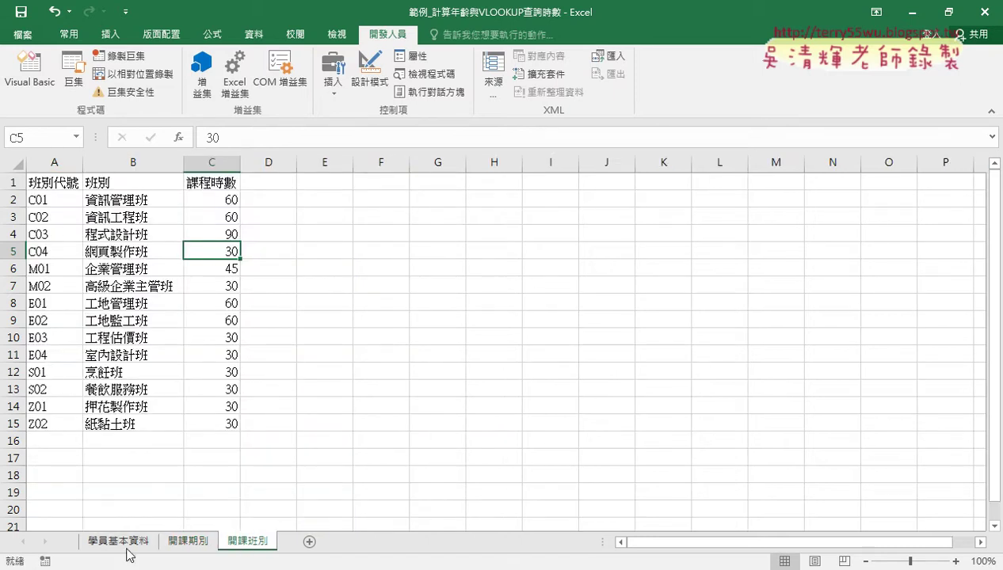
left_click(186, 542)
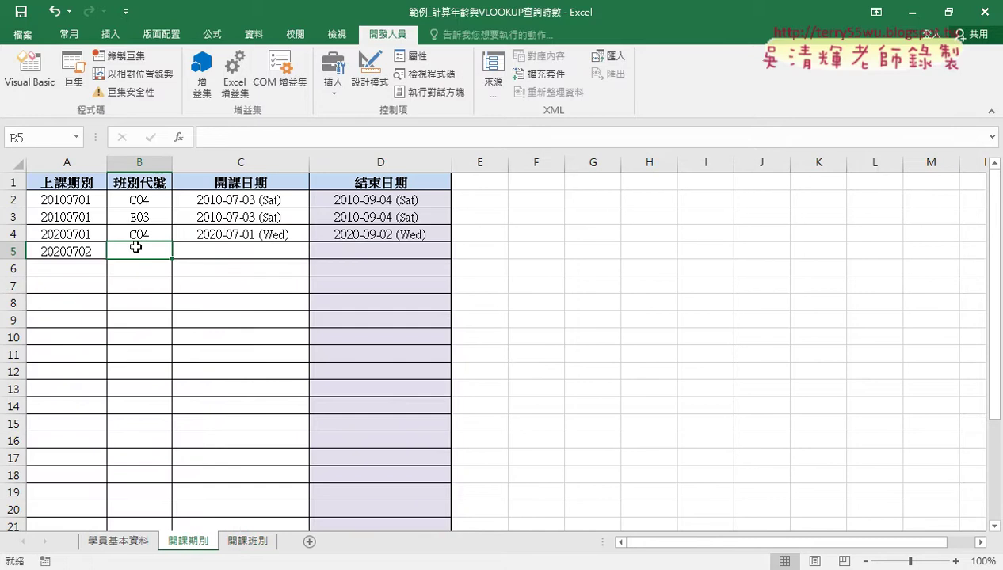
- Enter class code S01 in B5 and begin typing start date 2020/7/2 in C5
type("S0")
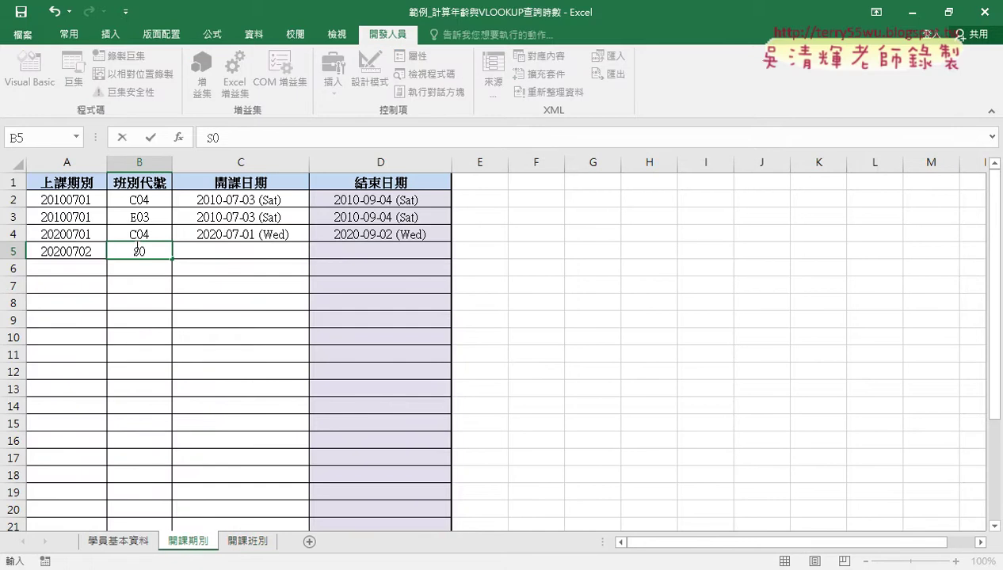
type("1")
key("Tab")
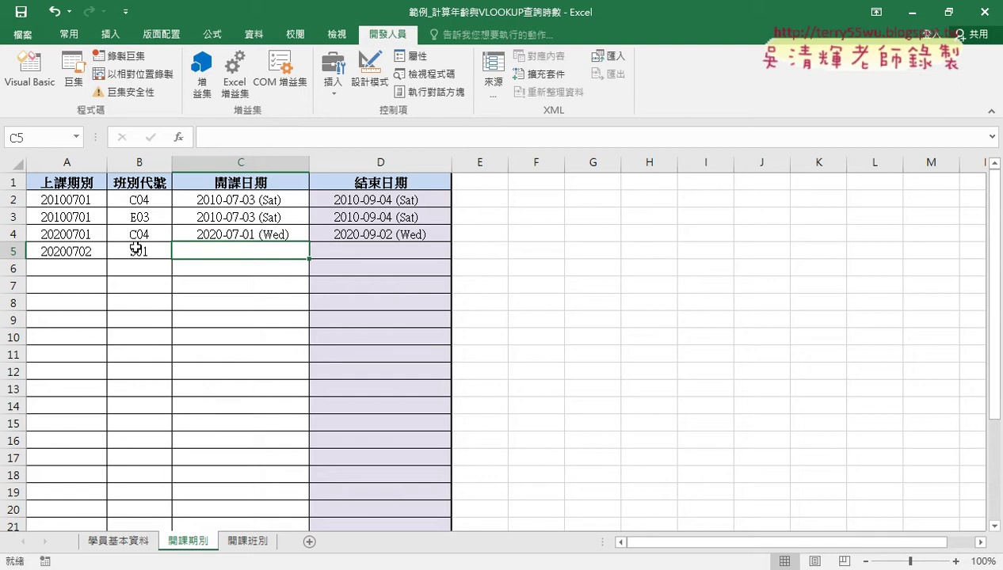
type("2020/")
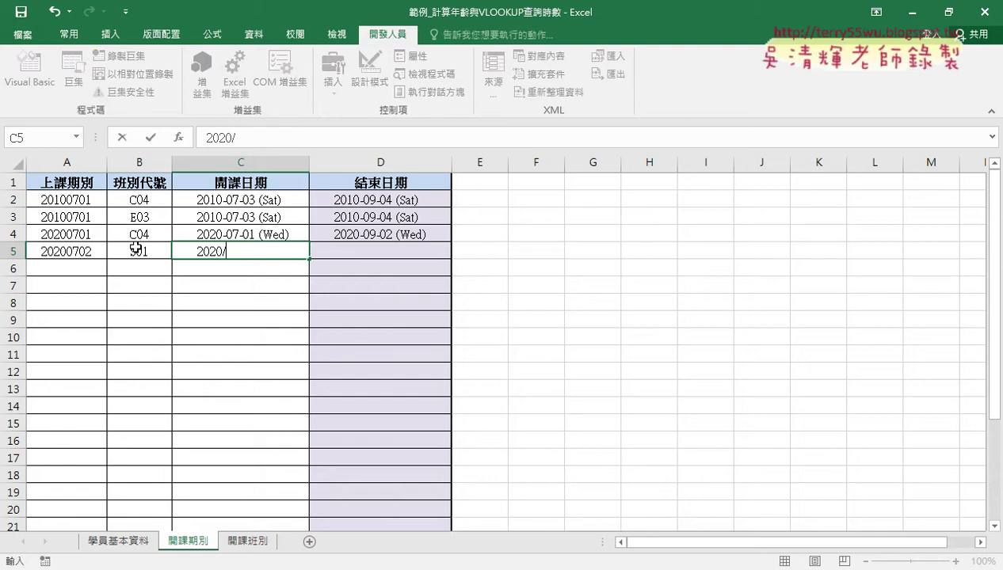
type("7/")
type("2")
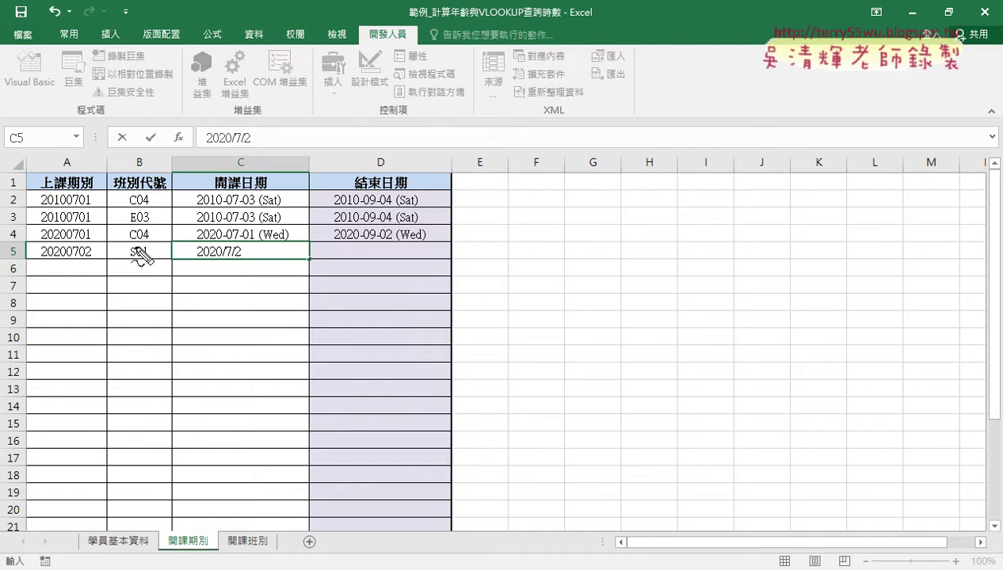
- Commit start date 2020/7/2 in C5 and confirm D5 auto-fills end date 2020-09-03 (Thu)
left_click_drag(208, 232, 250, 269)
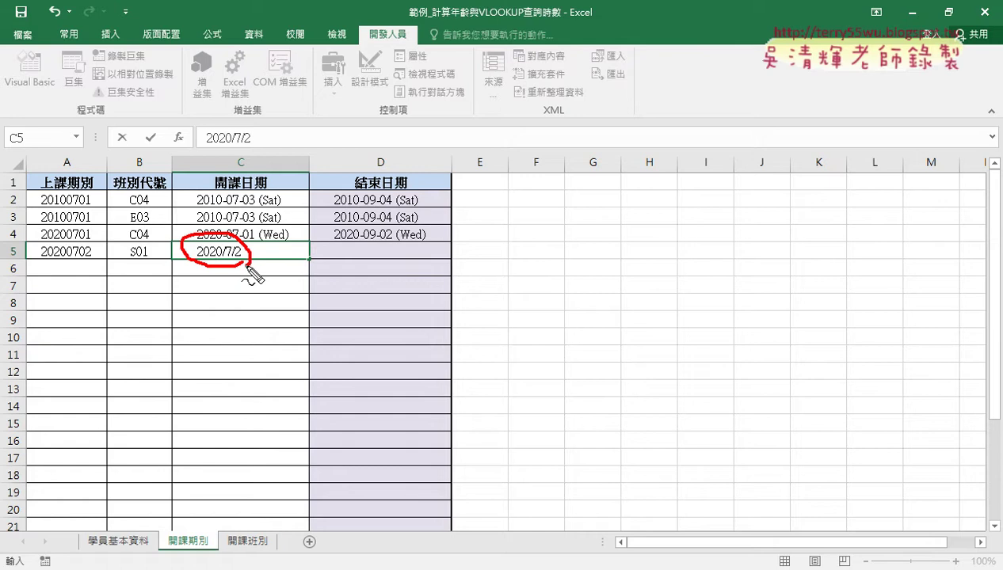
left_click_drag(236, 241, 370, 227)
mouse_move(403, 262)
left_mouse_down()
mouse_move(441, 271)
mouse_move(388, 271)
left_mouse_up()
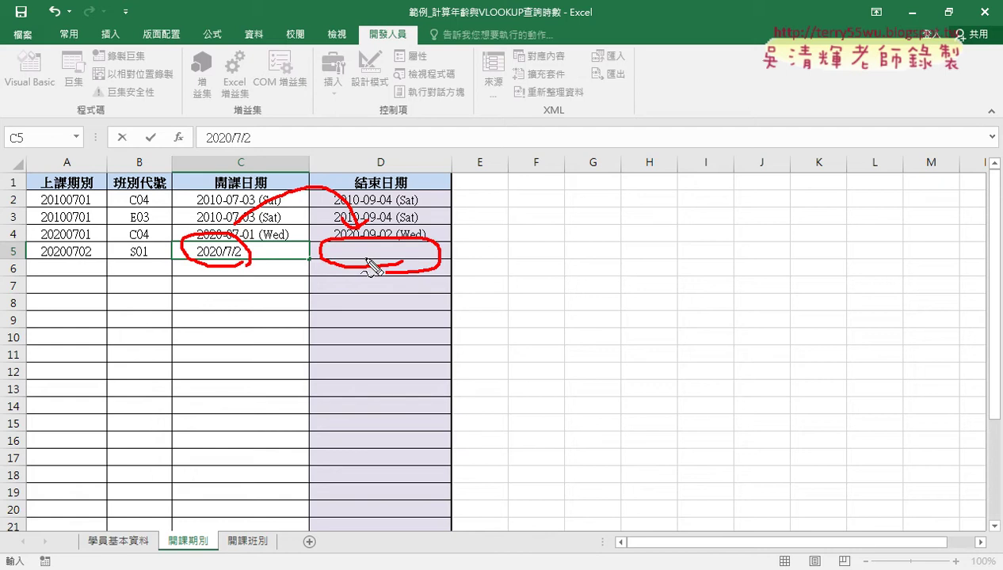
key("Escape")
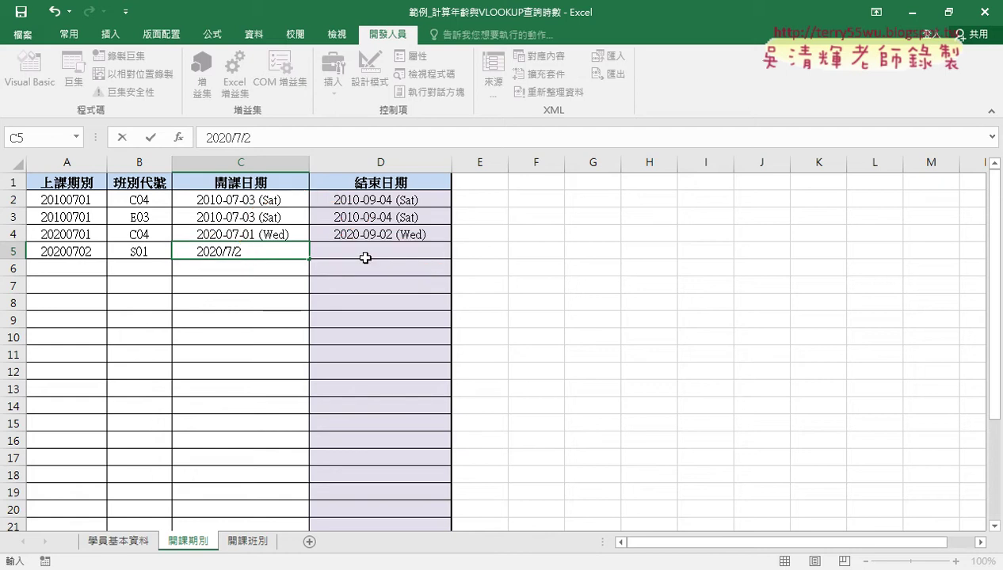
key("Return")
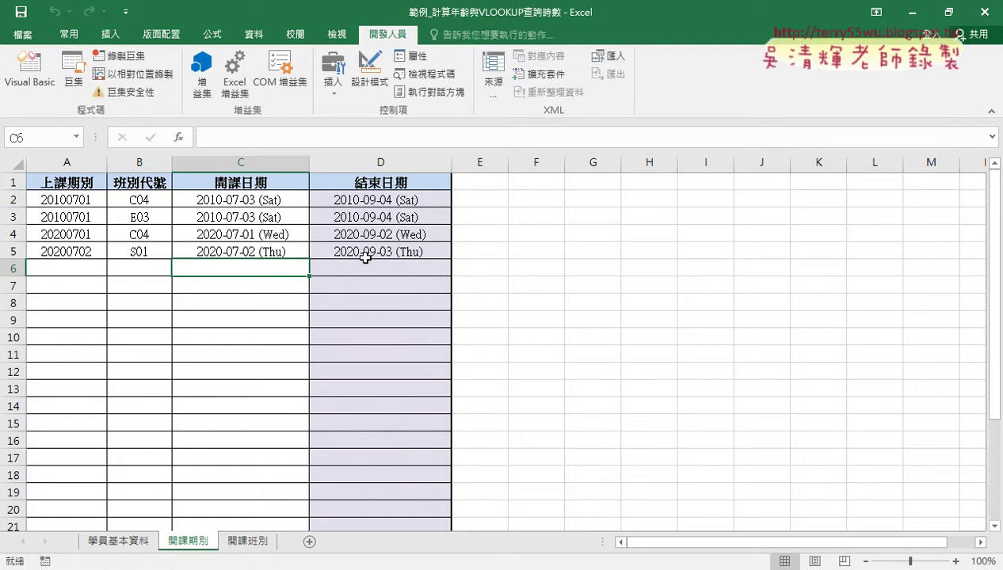
left_click(287, 248)
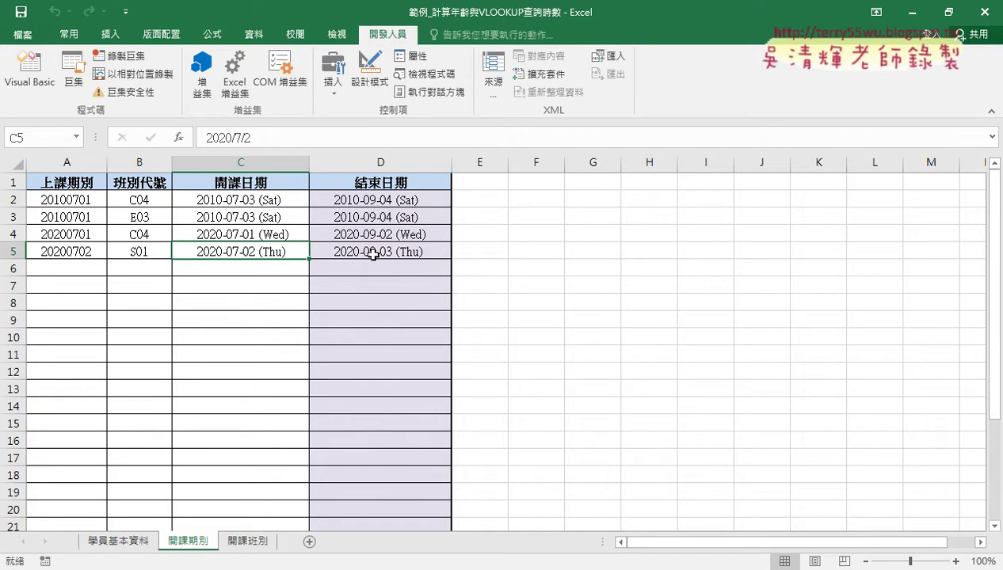
left_click(372, 255)
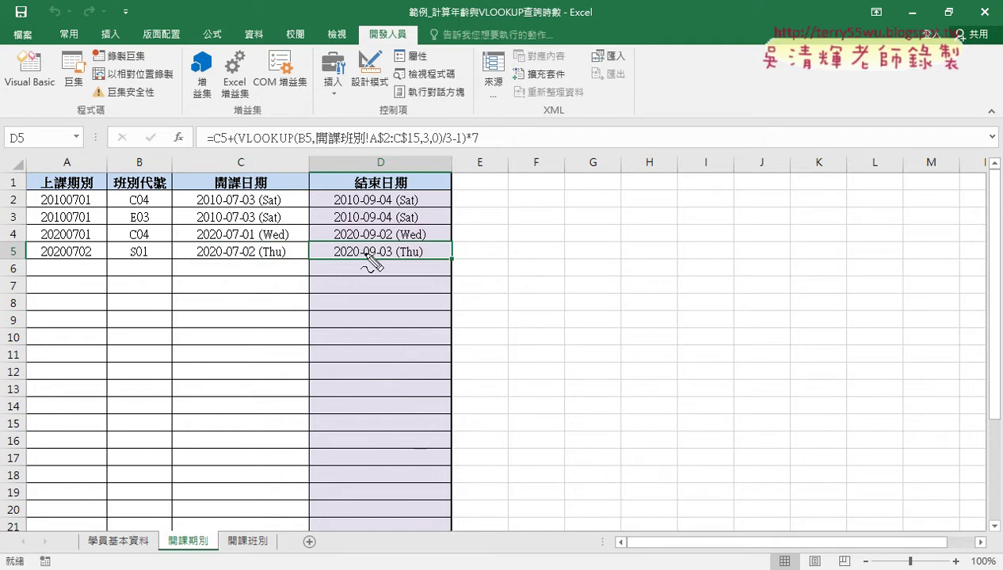
mouse_move(479, 147)
left_mouse_down()
mouse_move(200, 148)
mouse_move(491, 150)
left_mouse_up()
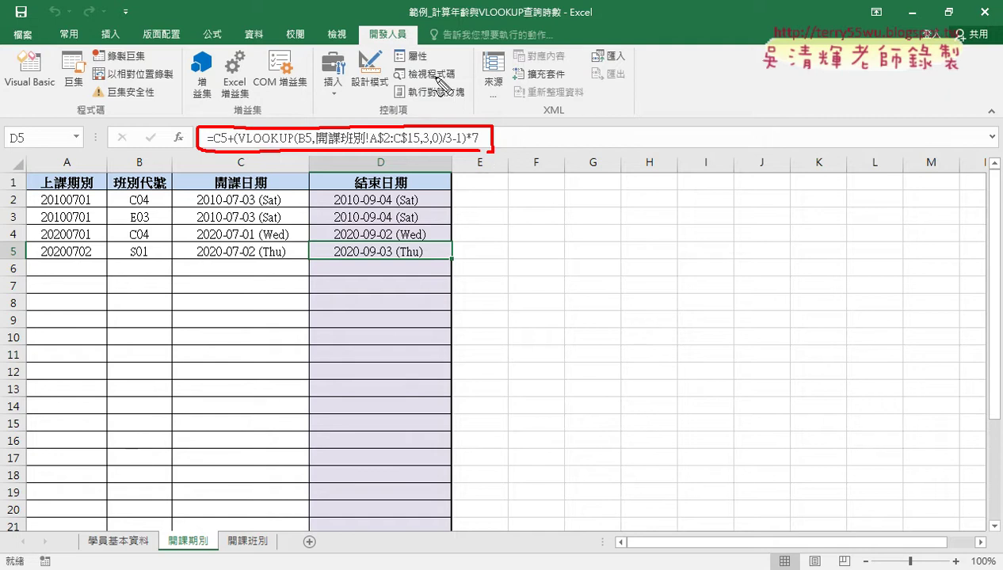
left_click_drag(310, 158, 310, 281)
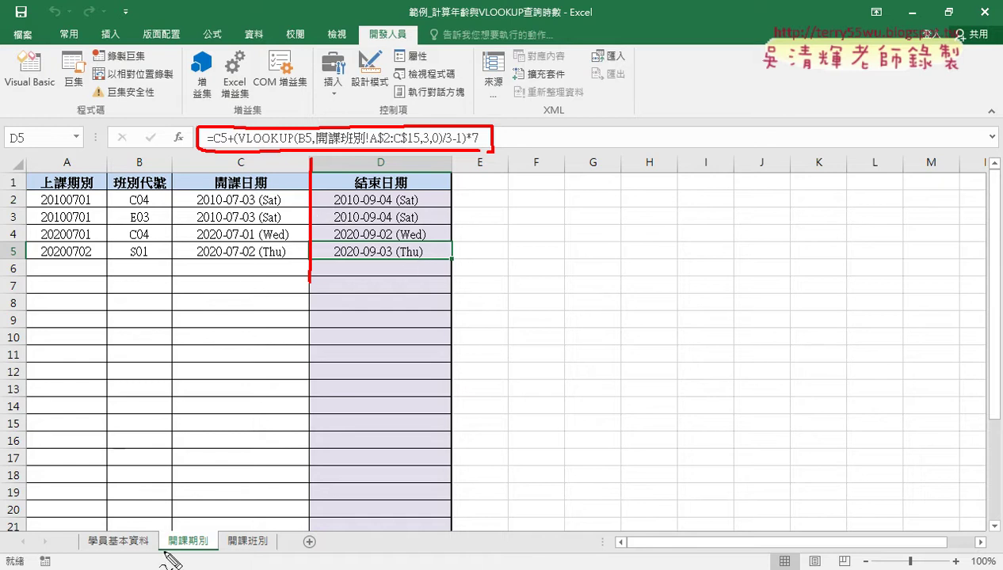
mouse_move(159, 554)
left_mouse_down()
mouse_move(214, 528)
mouse_move(178, 557)
left_mouse_up()
mouse_move(244, 157)
left_mouse_down()
mouse_move(232, 180)
mouse_move(244, 190)
left_mouse_up()
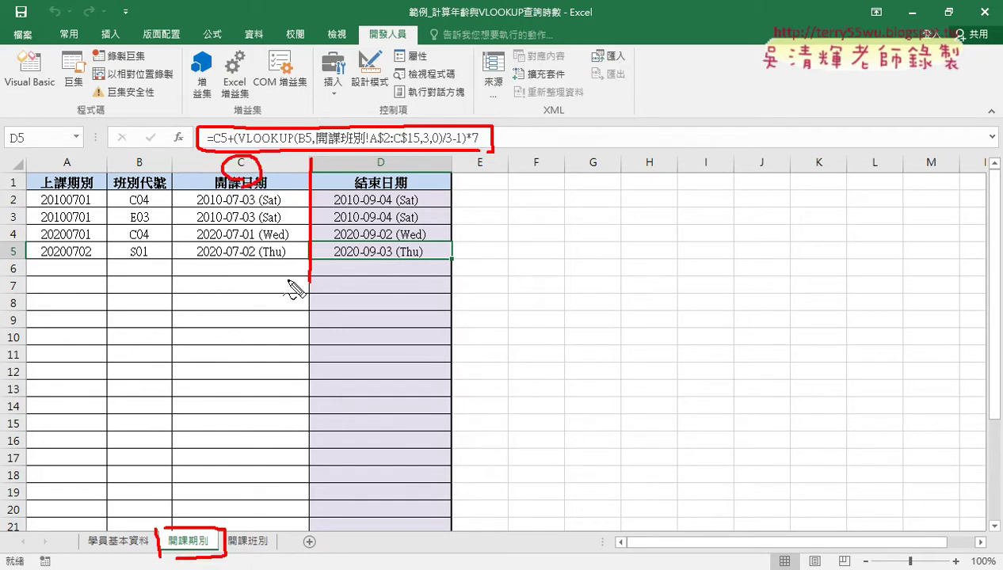
left_click_drag(287, 279, 284, 277)
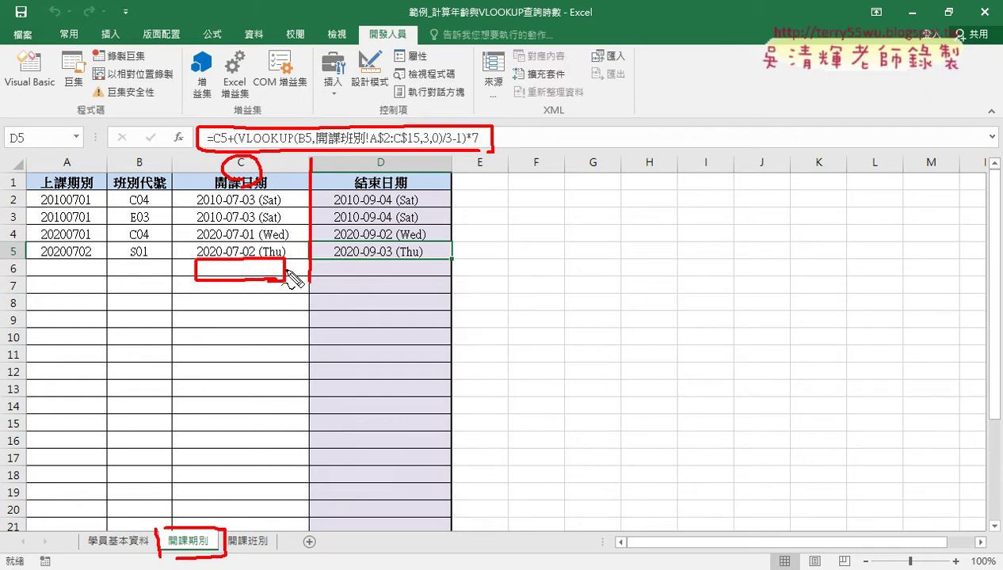
mouse_move(287, 270)
left_mouse_down()
mouse_move(321, 269)
mouse_move(320, 280)
left_mouse_up()
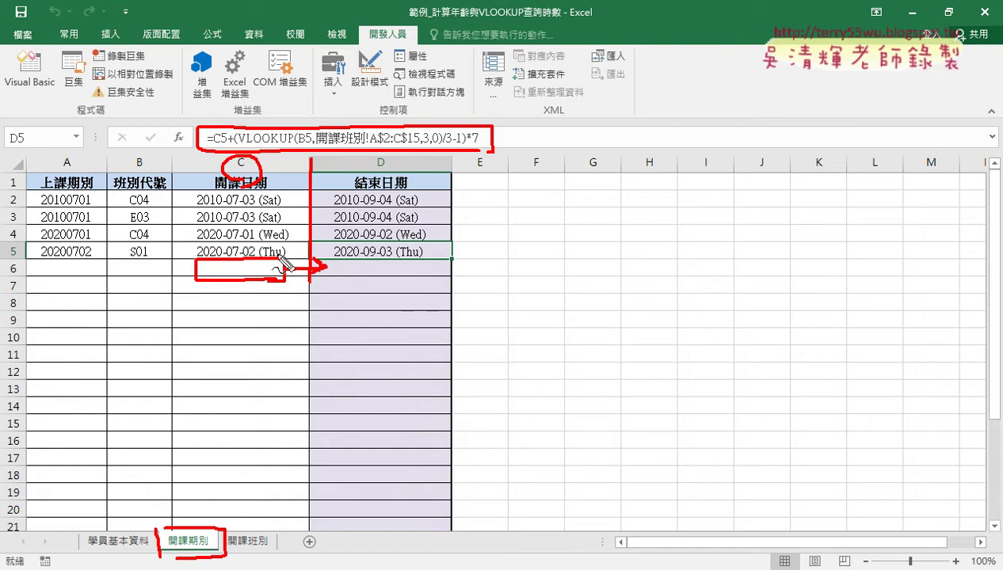
mouse_move(286, 264)
left_mouse_down()
mouse_move(273, 255)
mouse_move(321, 255)
left_mouse_up()
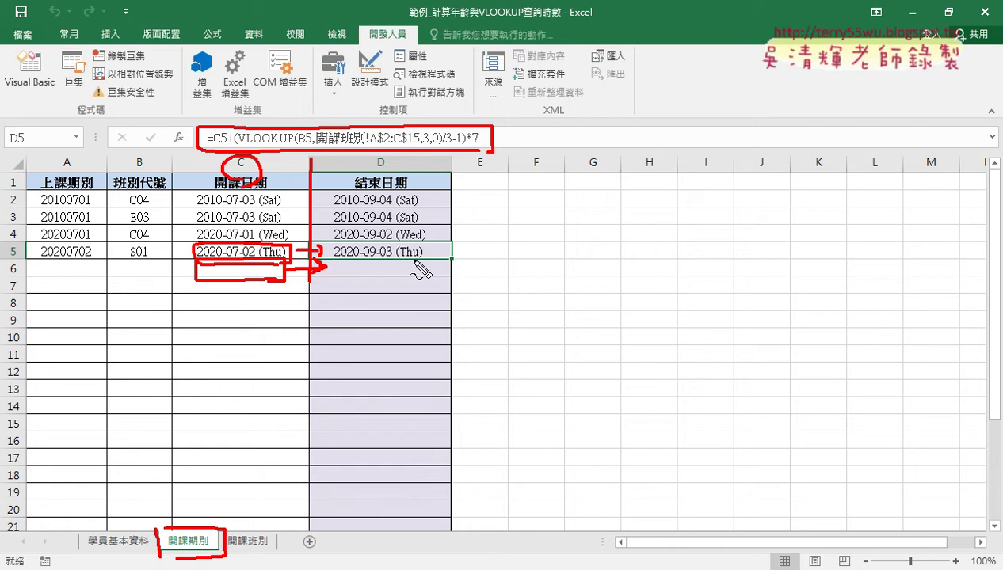
mouse_move(416, 261)
left_mouse_down()
mouse_move(362, 248)
mouse_move(423, 257)
left_mouse_up()
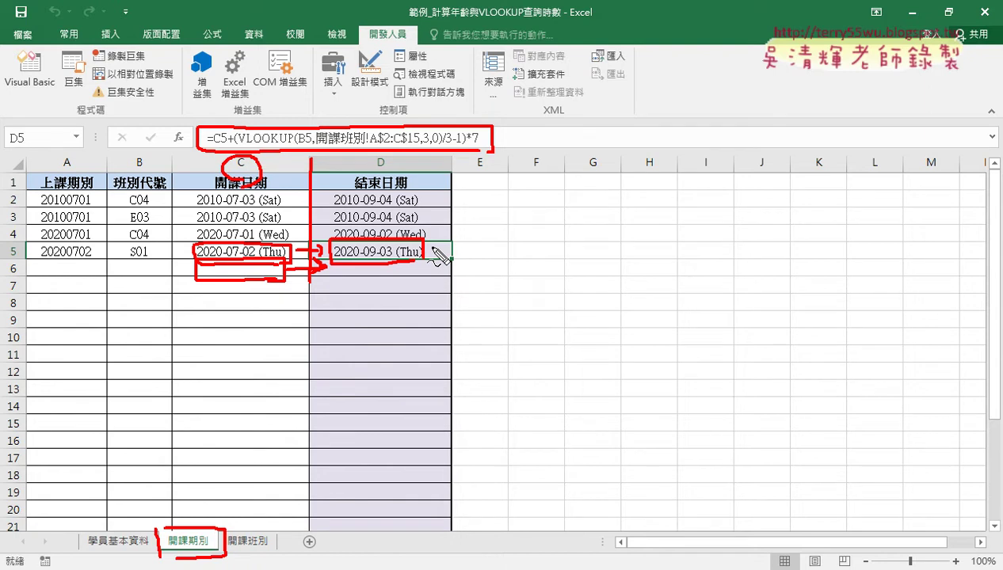
key("Escape")
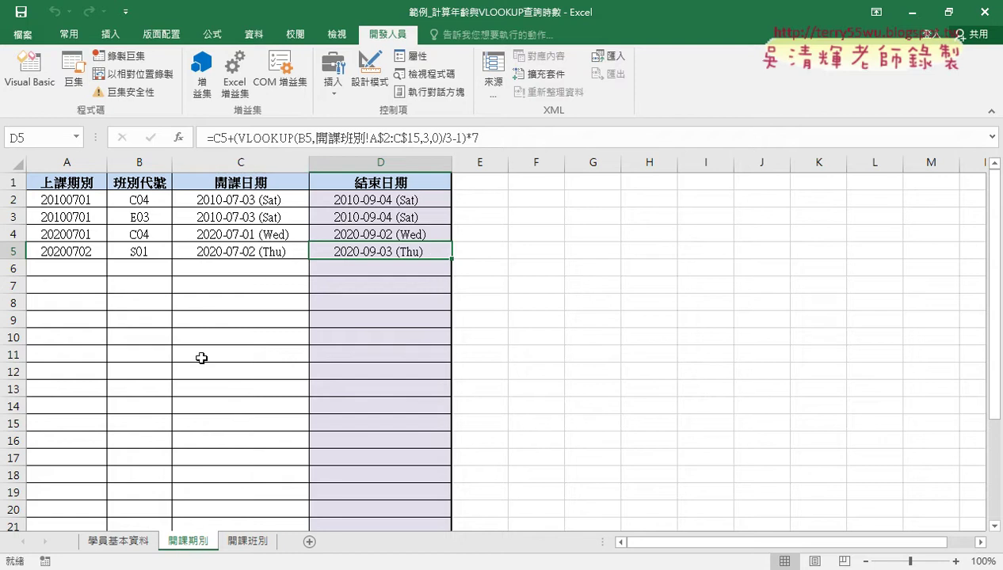
- Open the Visual Basic editor, arrange its window and panes, and select this workbook's project
left_click(240, 158)
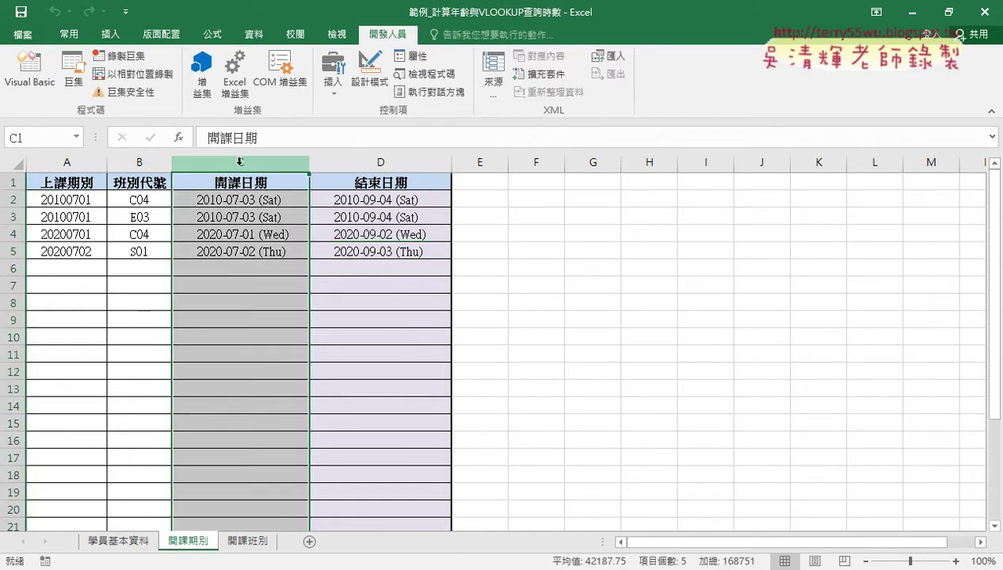
left_click(260, 269)
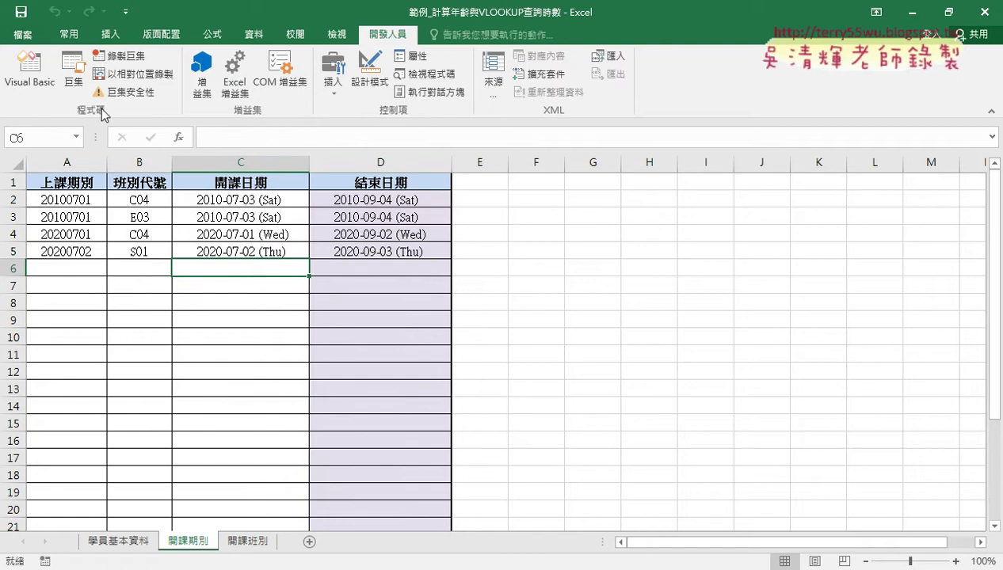
left_click(31, 86)
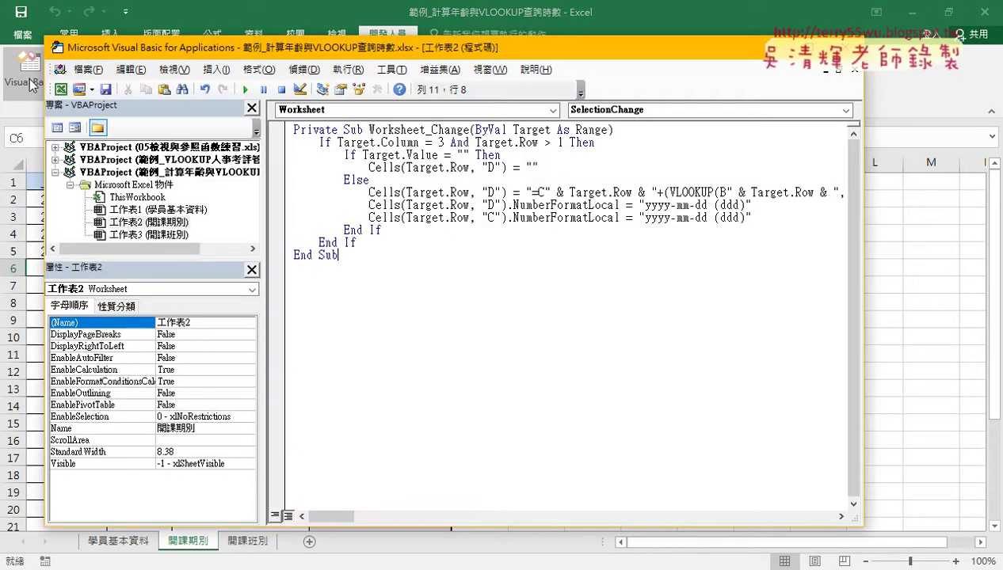
left_click_drag(150, 259, 169, 354)
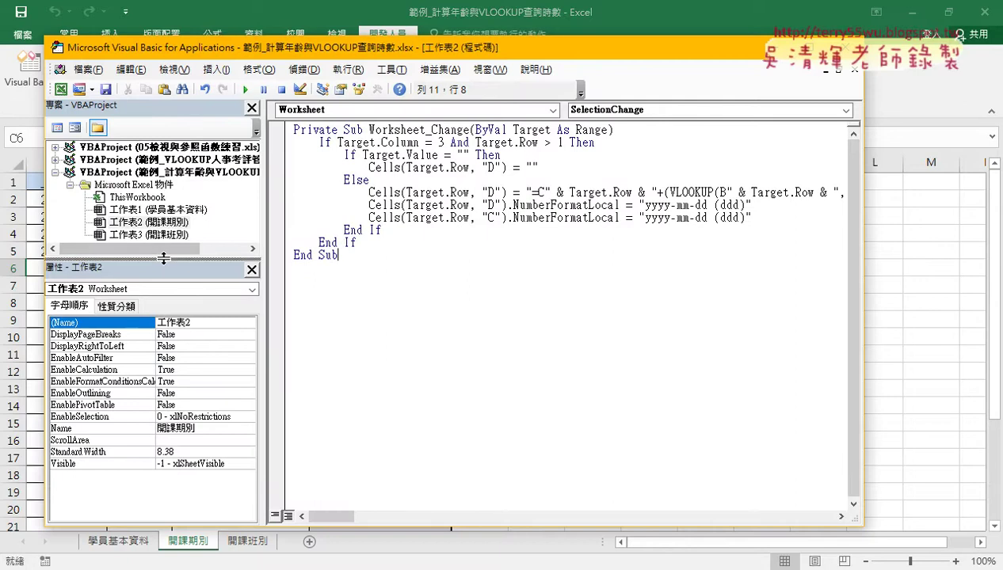
left_click_drag(316, 53, 409, 50)
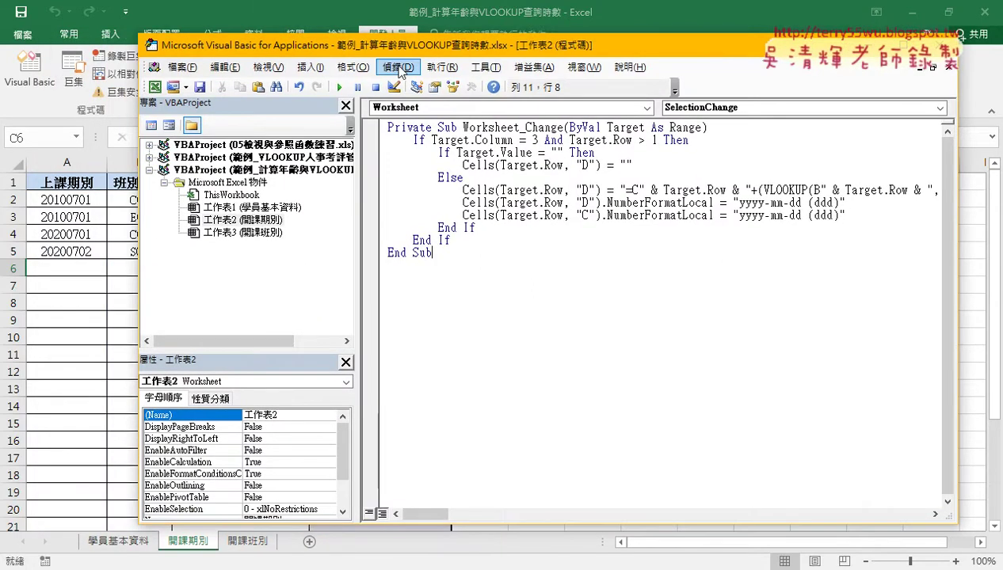
left_click_drag(398, 52, 493, 50)
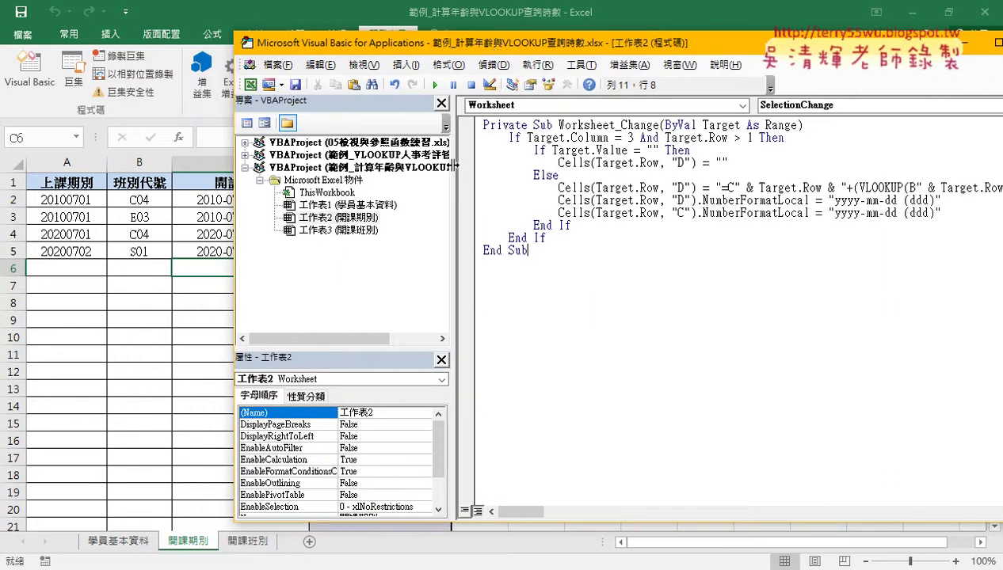
left_click_drag(455, 164, 523, 165)
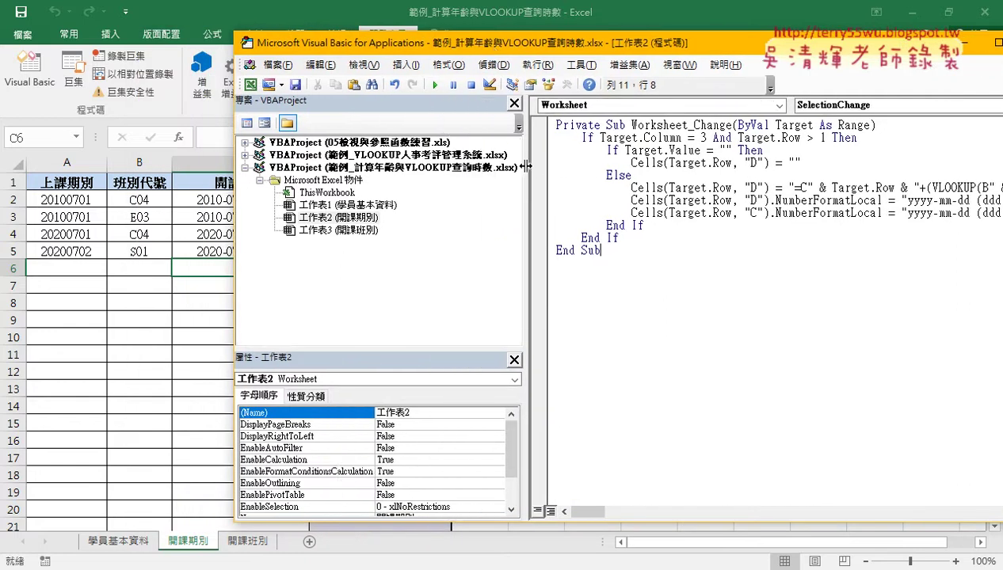
left_click(432, 169)
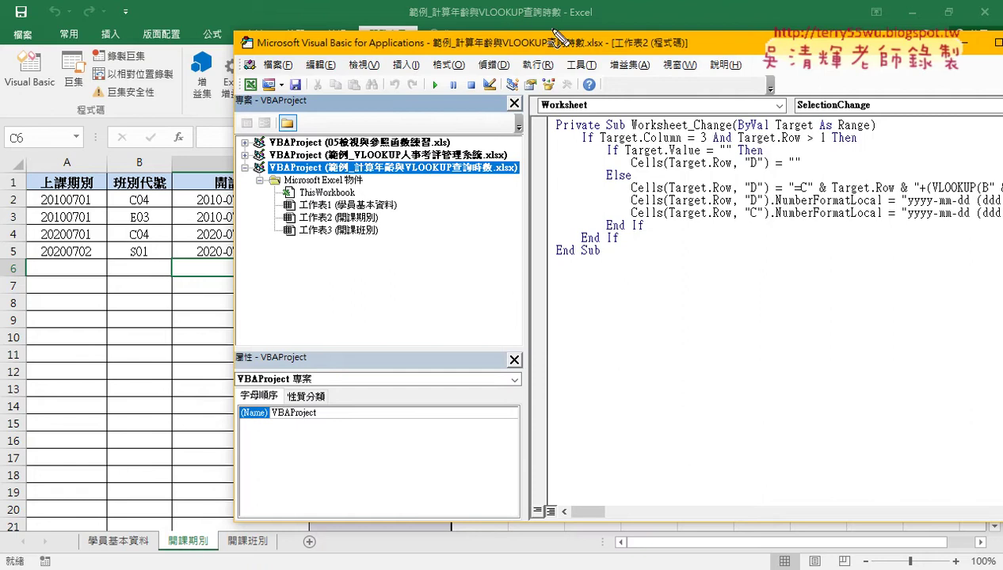
- Annotate the workbook project, the sheet tabs and the 開課期別 worksheet module, then clear the marks
left_click_drag(408, 17, 456, 32)
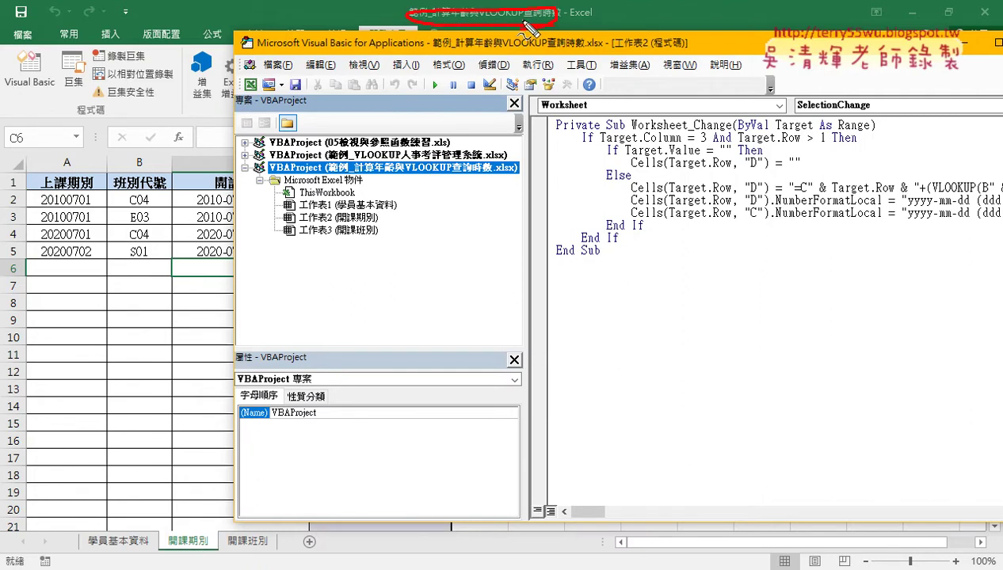
left_click_drag(450, 176, 484, 176)
left_click_drag(208, 548, 212, 529)
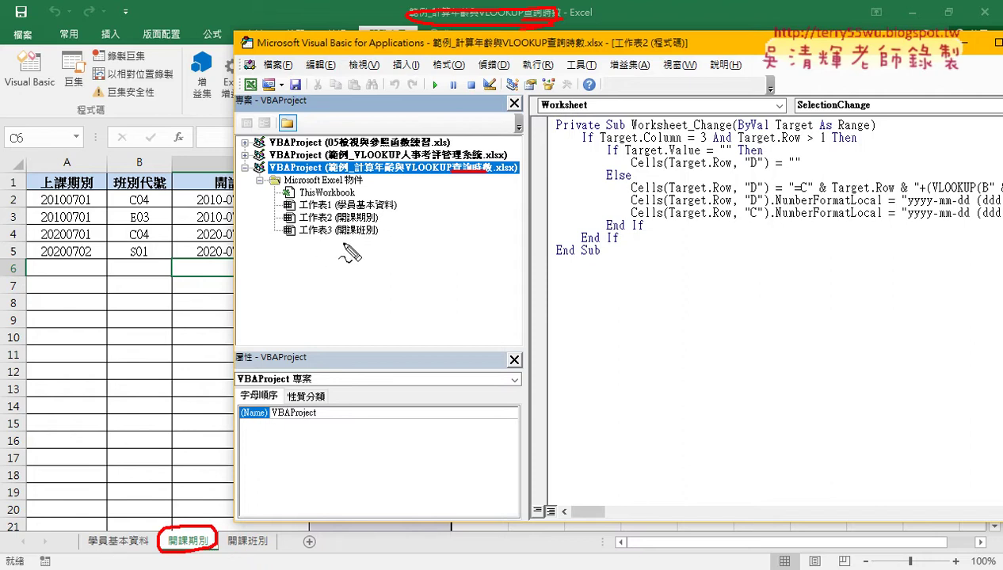
mouse_move(345, 244)
left_mouse_down()
mouse_move(395, 205)
mouse_move(342, 242)
left_mouse_up()
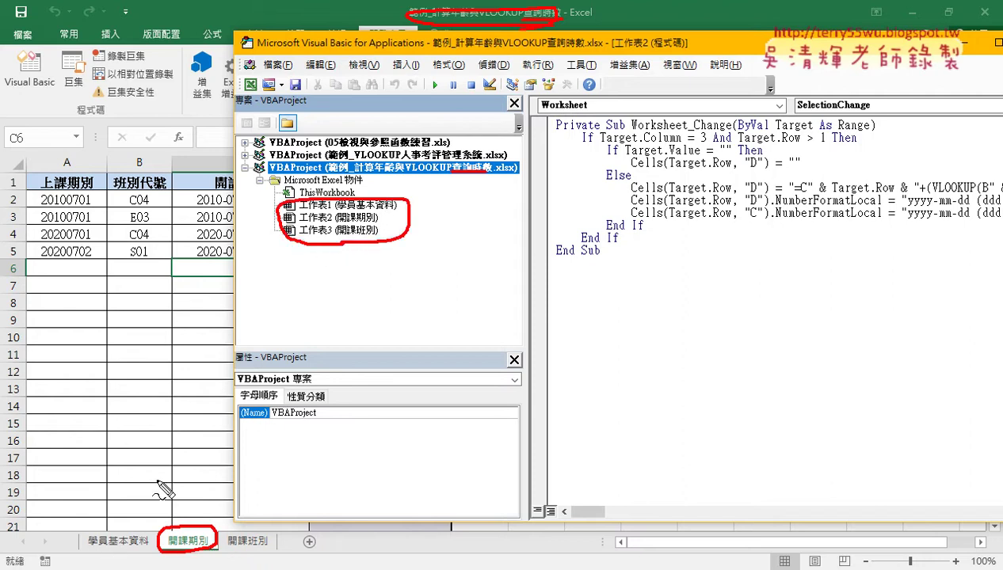
left_click_drag(141, 530, 143, 556)
left_click_drag(228, 558, 246, 557)
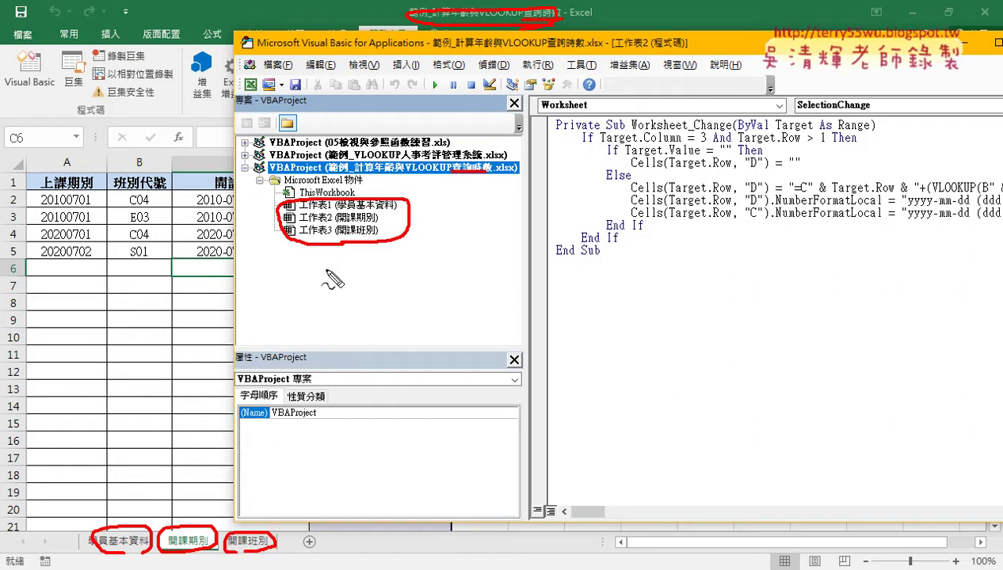
left_click_drag(336, 224, 369, 224)
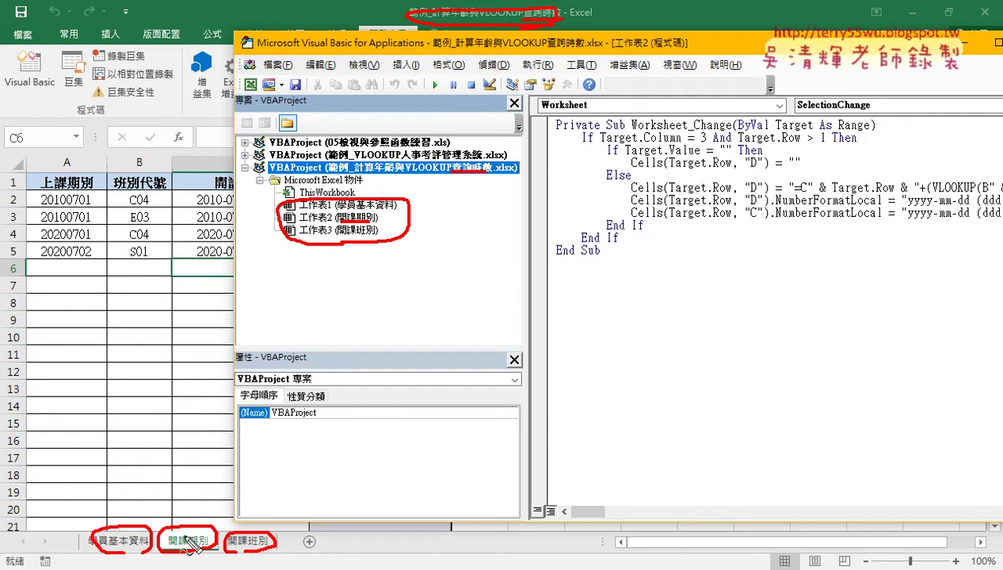
left_click_drag(182, 530, 274, 215)
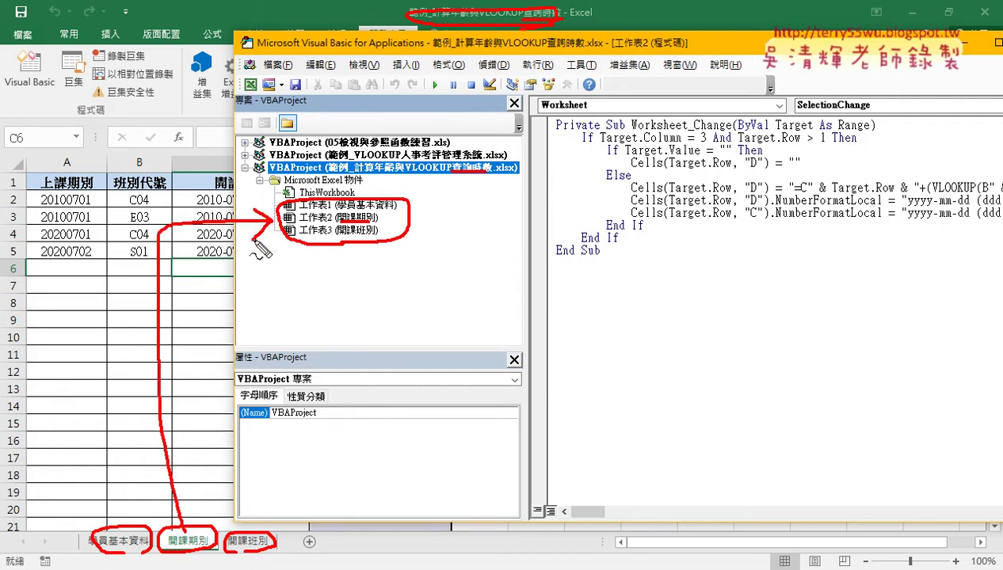
key("Escape")
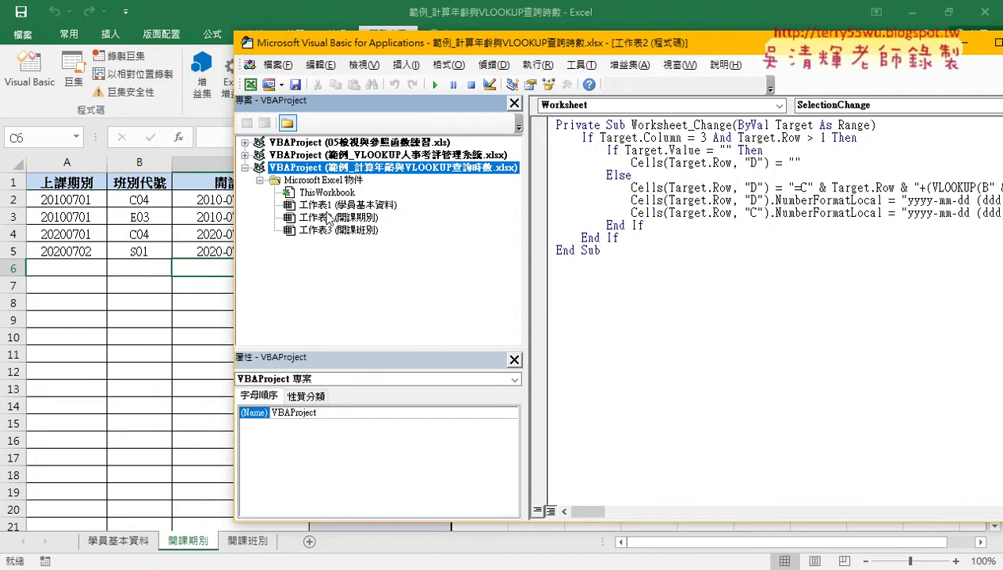
- Open the 開課期別 (工作表2) module and delete its whole Worksheet_Change procedure
double_click(331, 219)
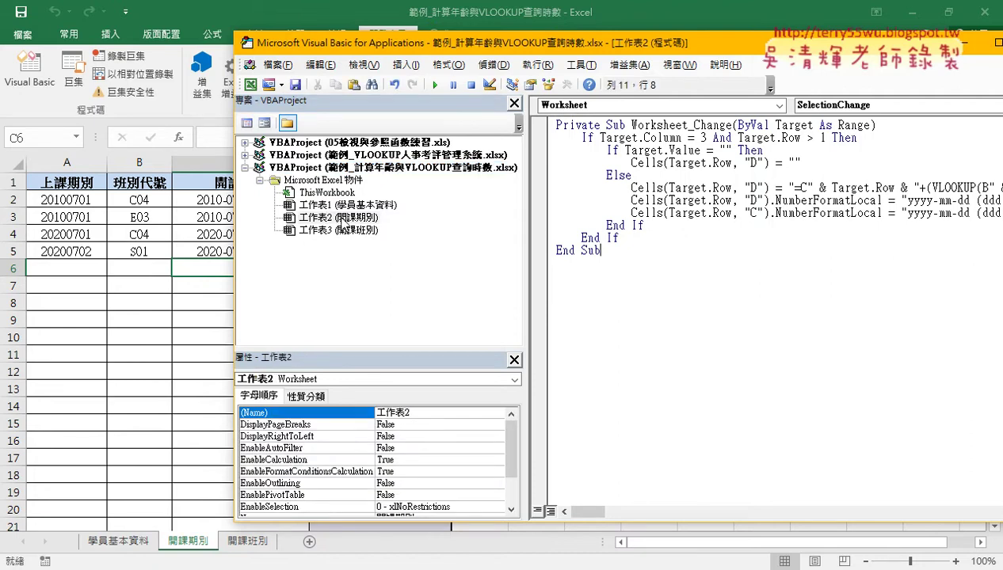
left_click(342, 219)
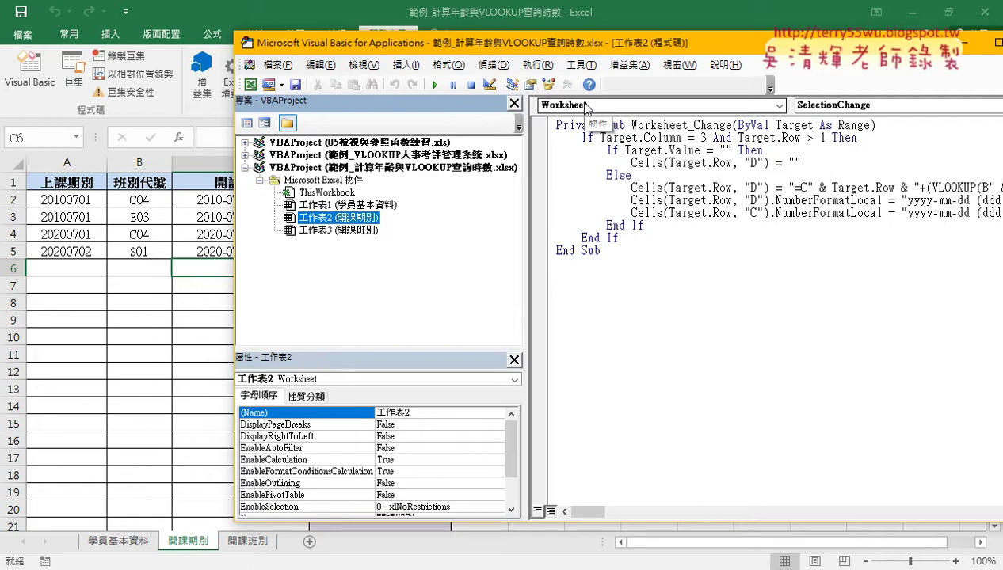
left_click(695, 126)
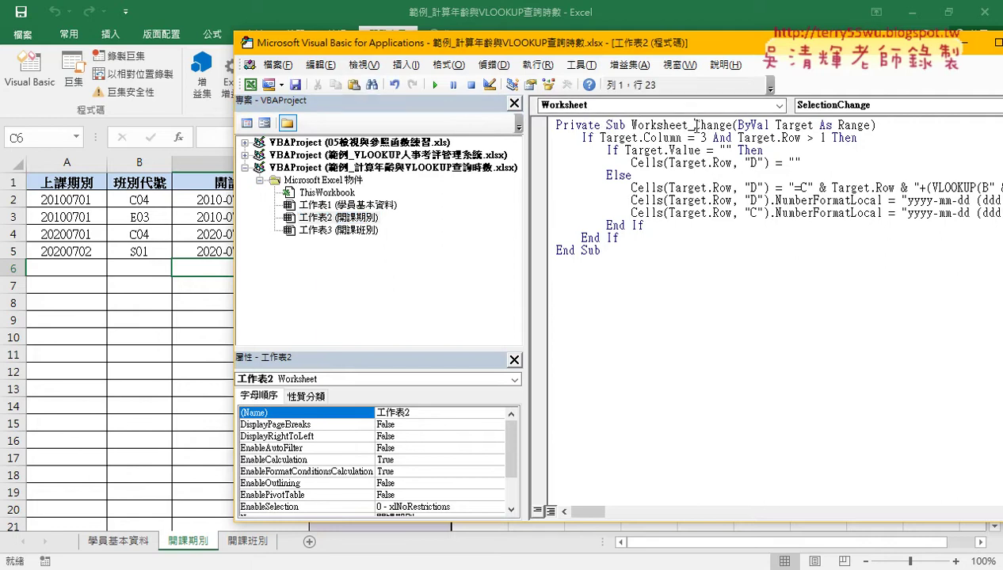
left_click_drag(694, 126, 733, 127)
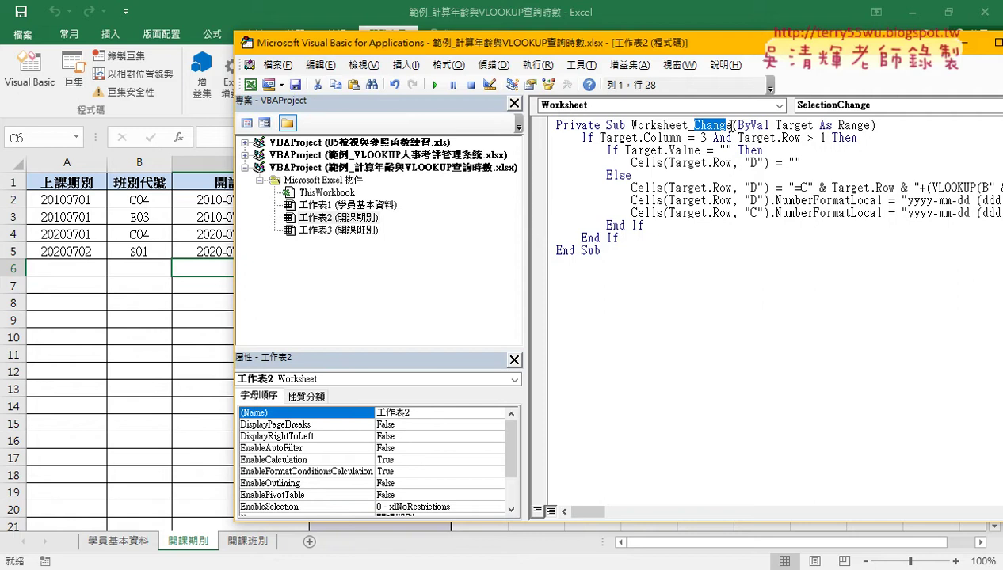
left_click_drag(604, 250, 506, 115)
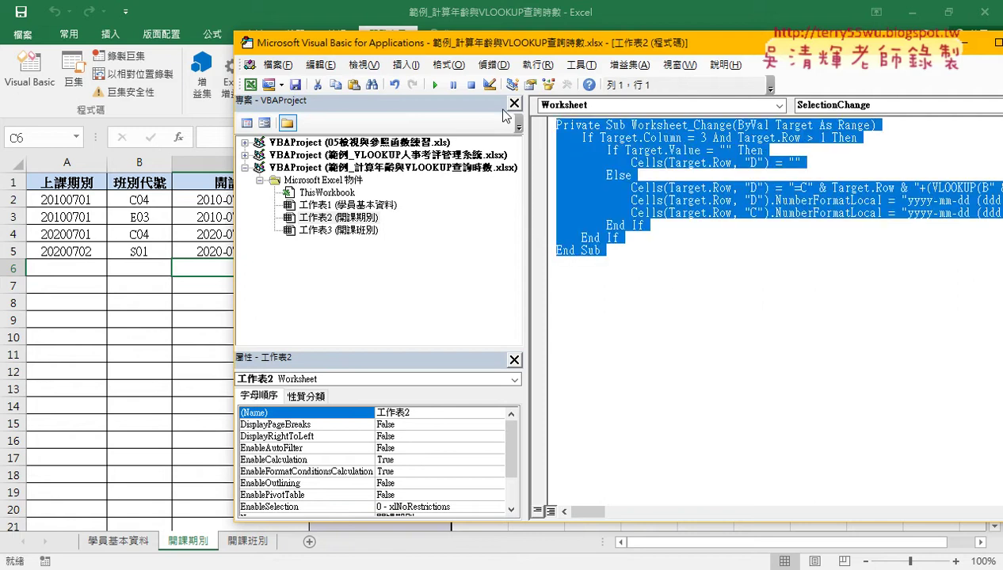
key("Delete")
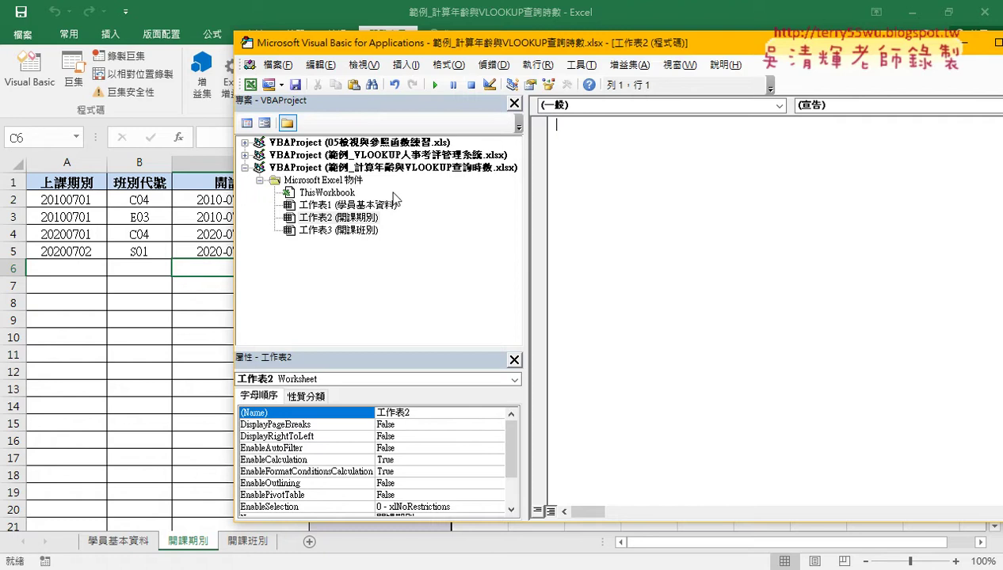
left_click(356, 219)
double_click(356, 219)
left_click(345, 218)
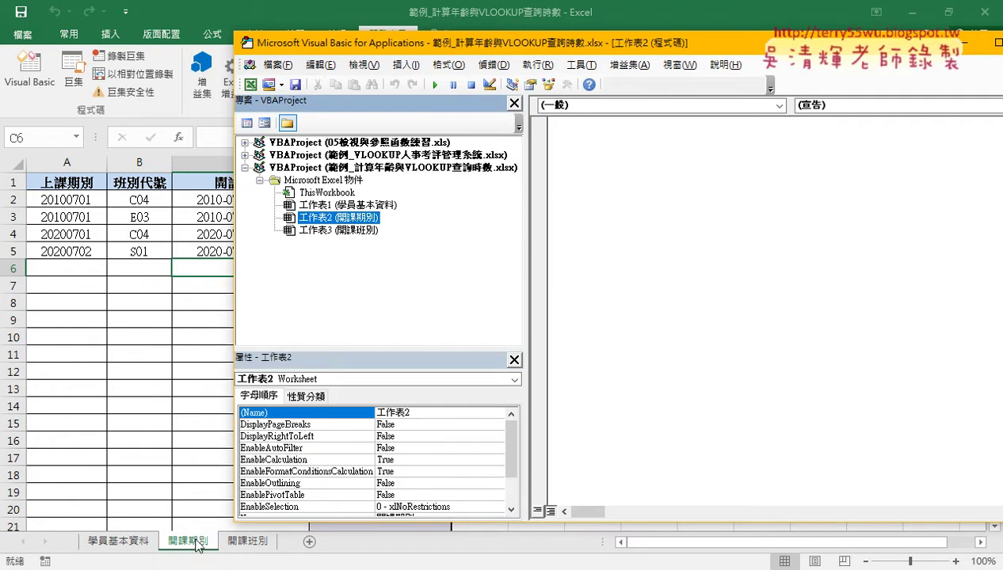
left_click(582, 111)
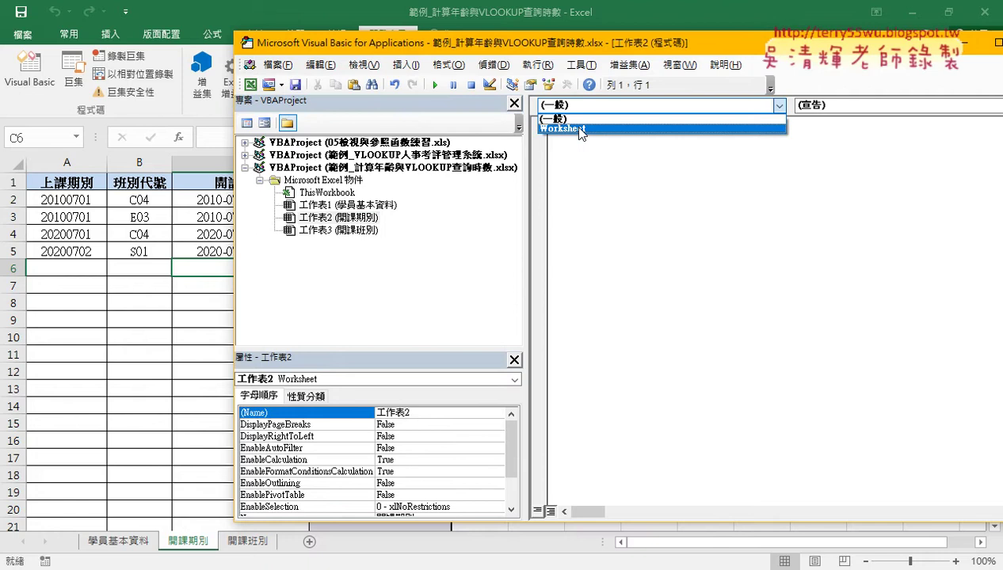
- Insert an empty Worksheet_Change stub by choosing Worksheet and the Change event
left_click(580, 129)
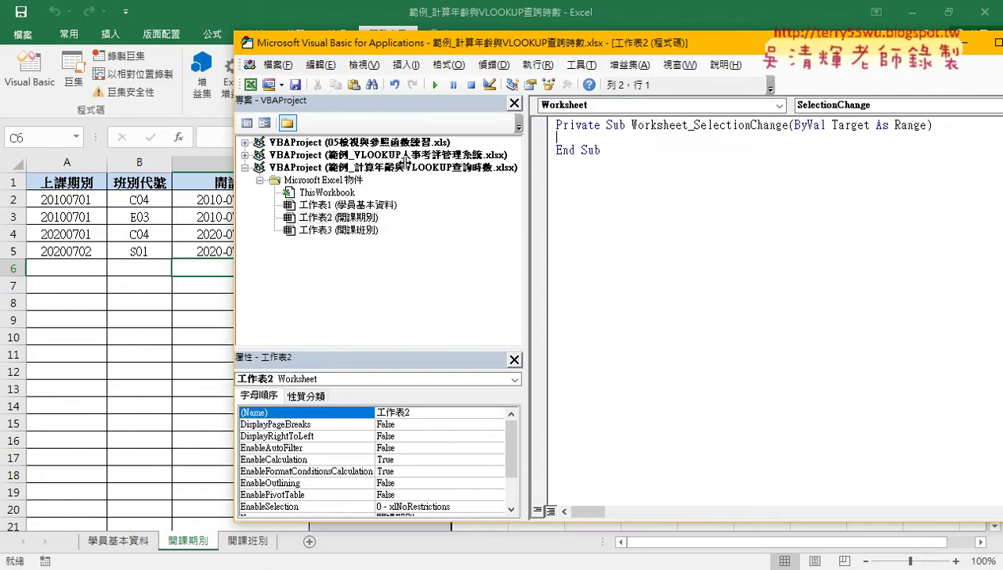
left_click_drag(407, 160, 406, 161)
left_click(780, 106)
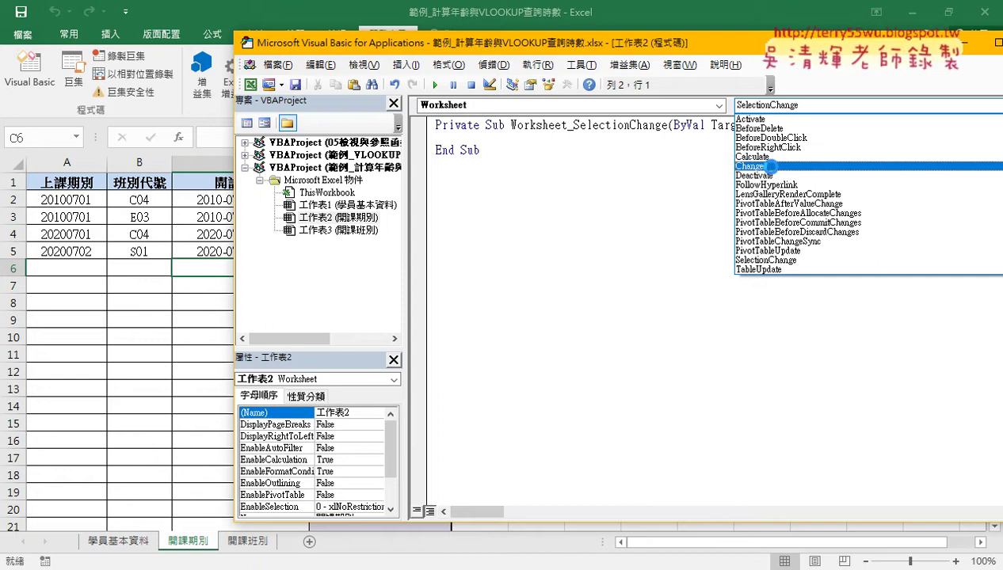
left_click(760, 165)
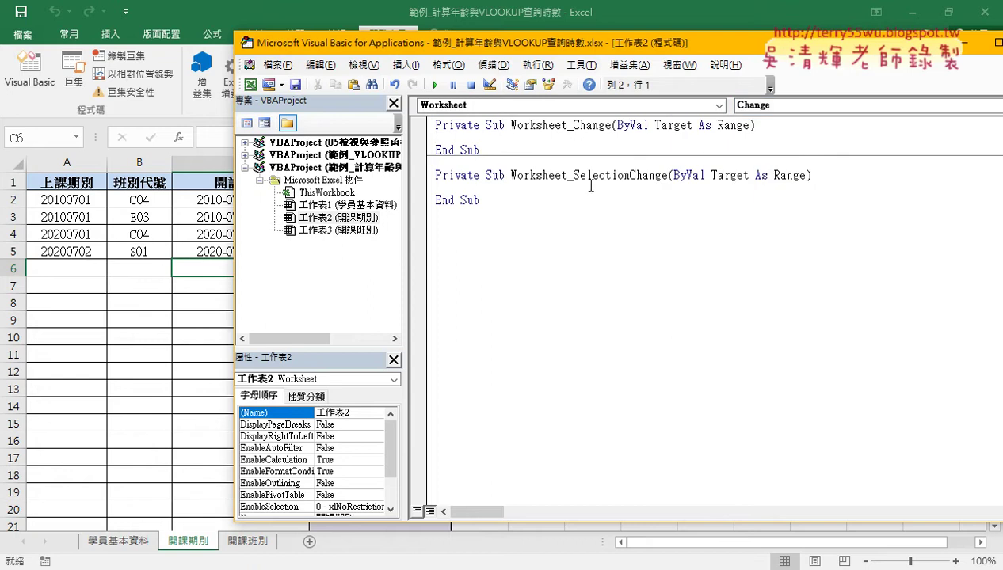
- Delete the auto-generated SelectionChange stub and give the code window more room
mouse_move(497, 201)
left_mouse_down()
mouse_move(434, 186)
mouse_move(435, 175)
left_mouse_up()
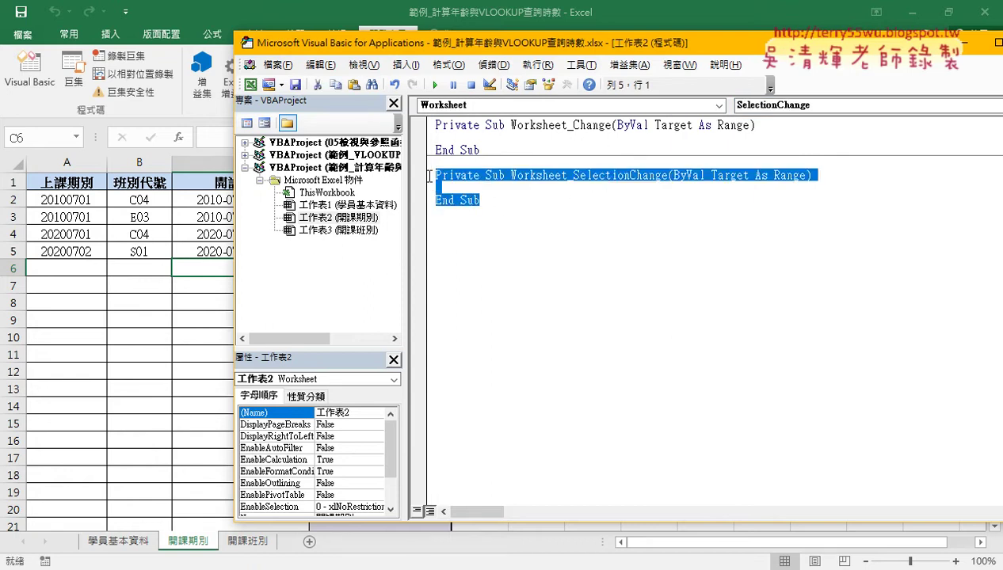
key("Delete")
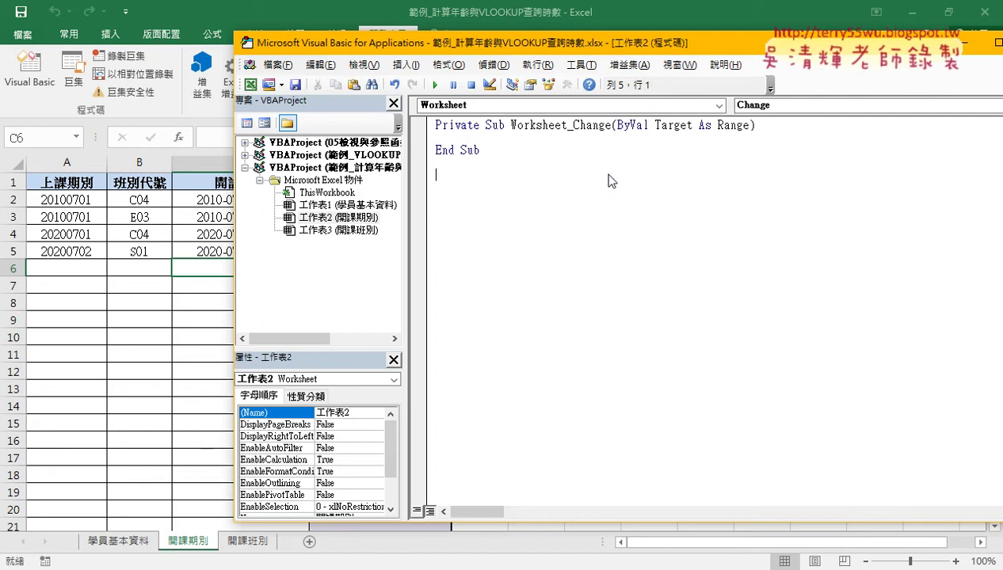
left_click(386, 215)
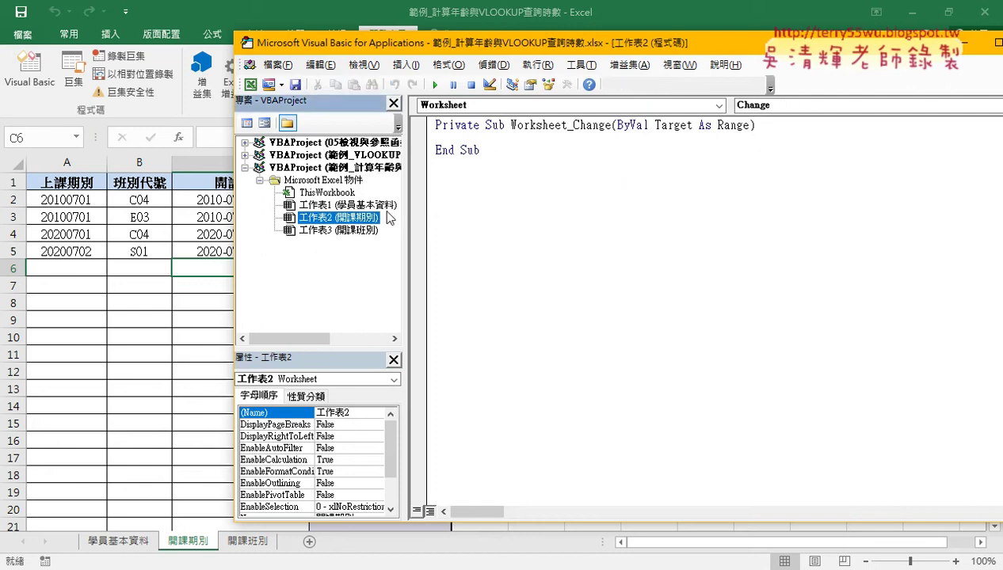
left_click(588, 127)
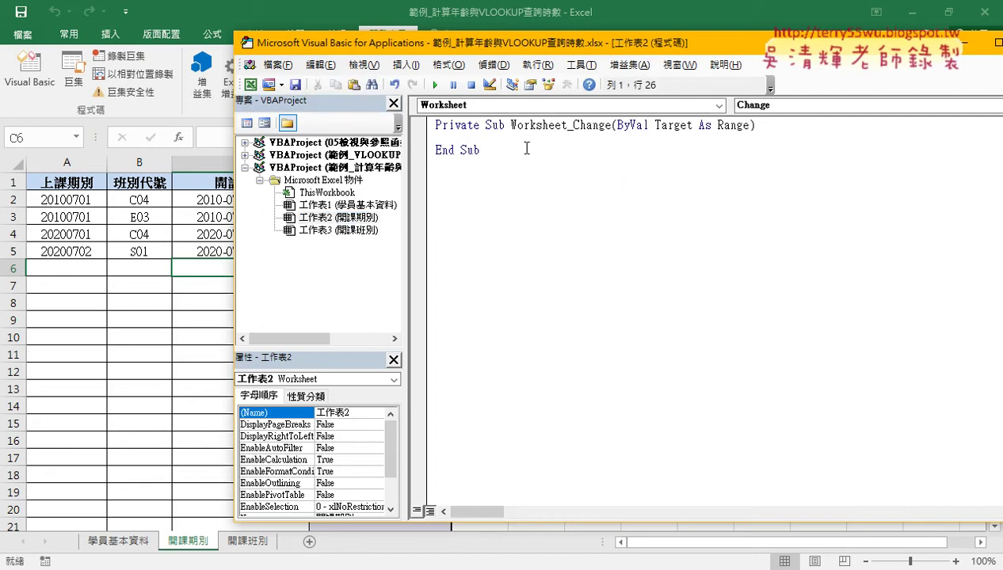
left_click_drag(405, 176, 397, 176)
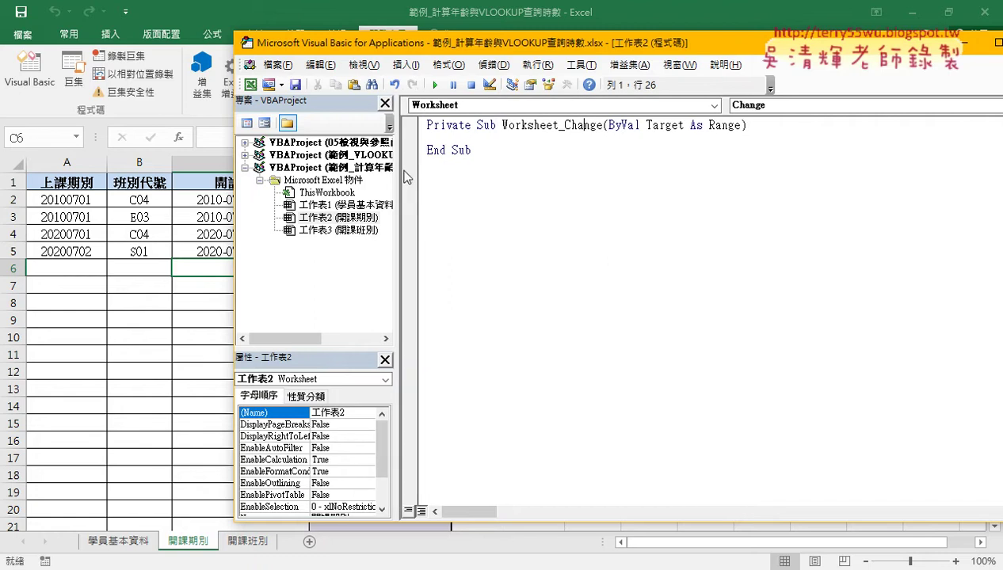
left_click_drag(498, 44, 600, 44)
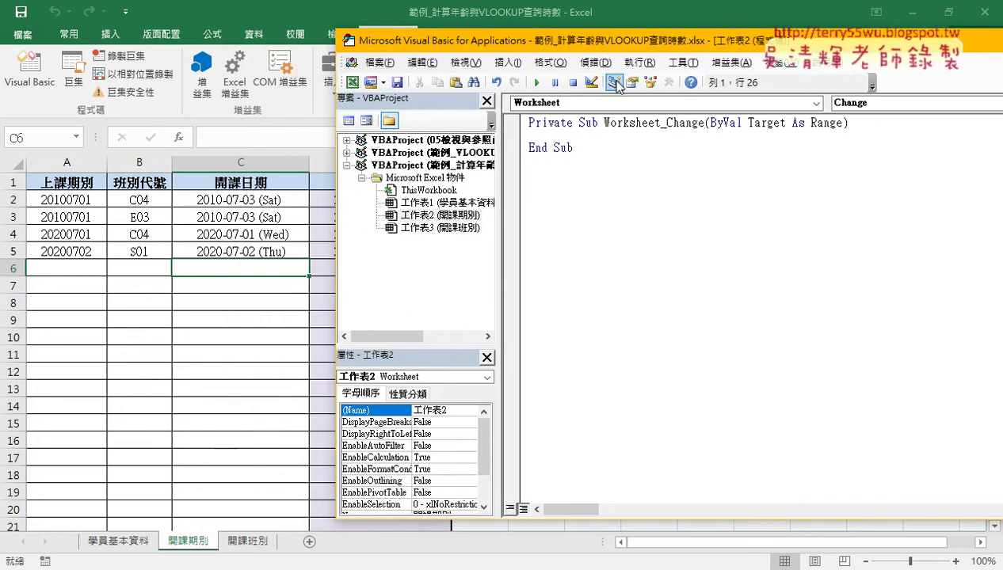
left_click(616, 138)
left_click_drag(666, 123, 703, 123)
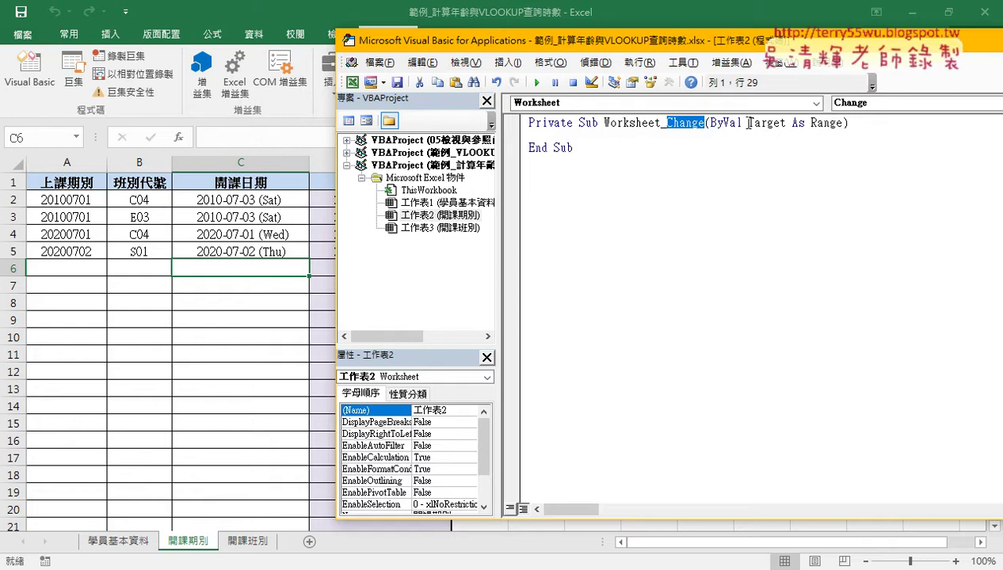
mouse_move(742, 122)
left_mouse_down()
mouse_move(710, 123)
mouse_move(787, 123)
left_mouse_up()
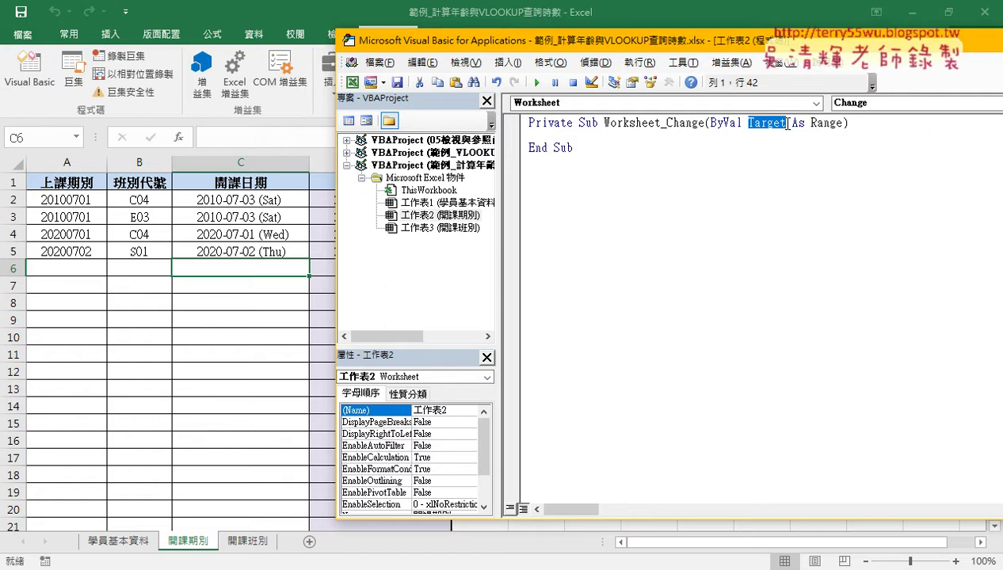
left_click(666, 136)
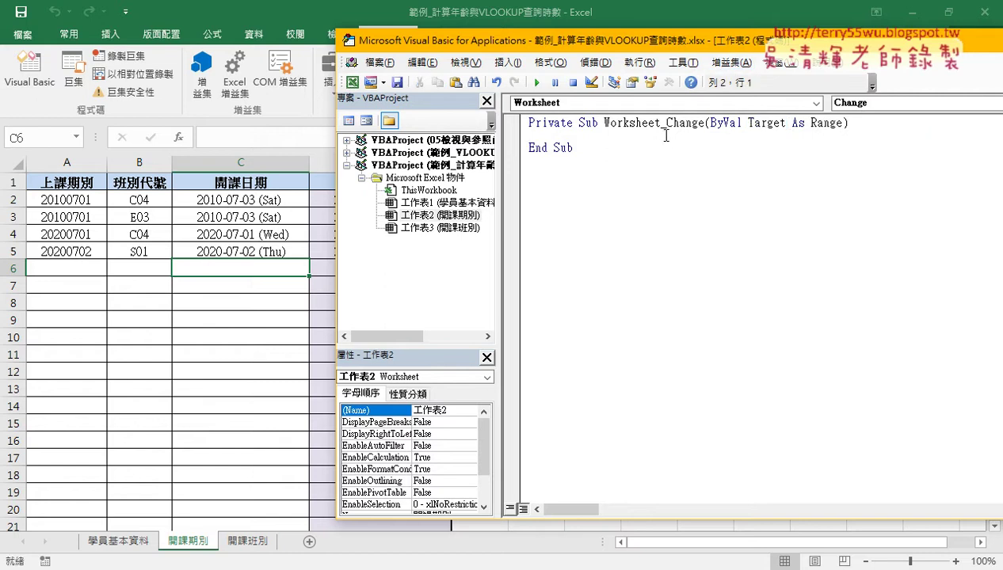
- Type If Target.Column = 3 Then … End If inside Worksheet_Change, leaving an indented empty body
key("Tab")
type("if ")
type("t")
type("arg")
type("et.")
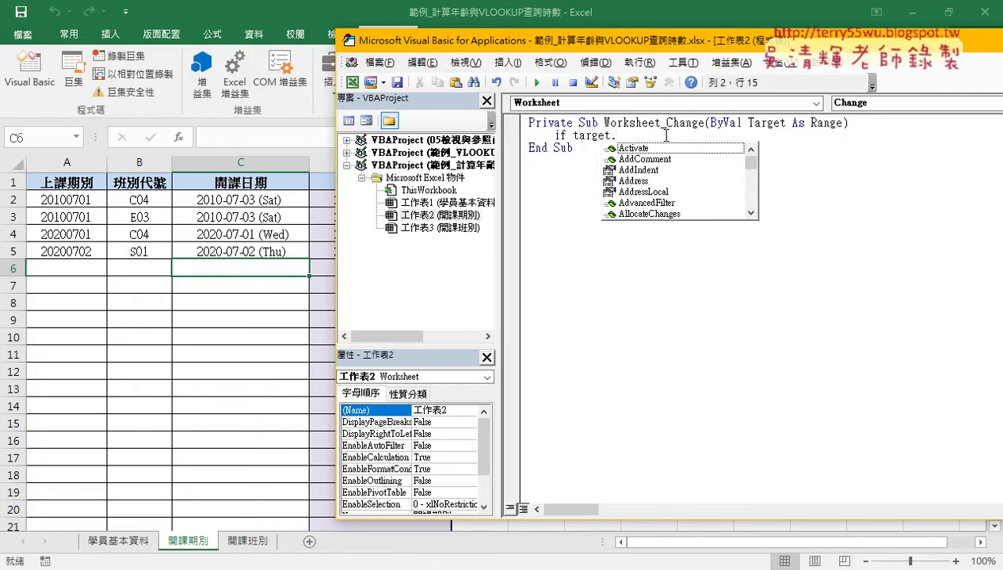
type("r")
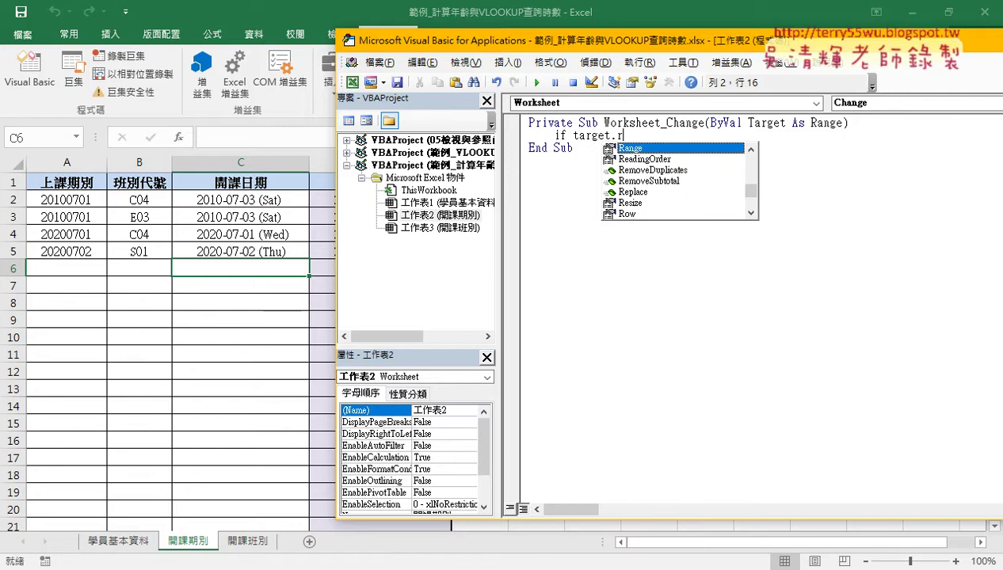
key("BackSpace")
type("c")
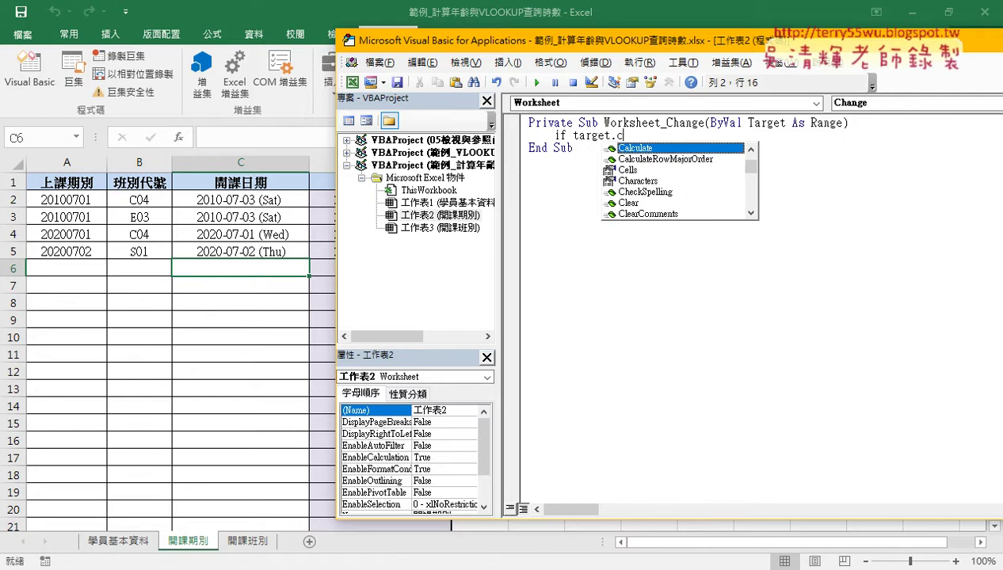
type("o")
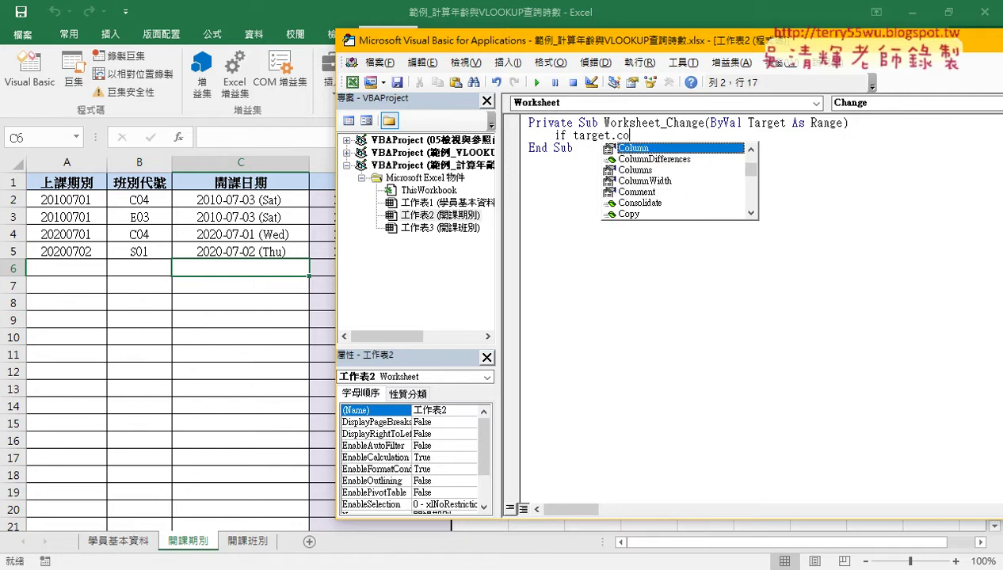
type("lumn")
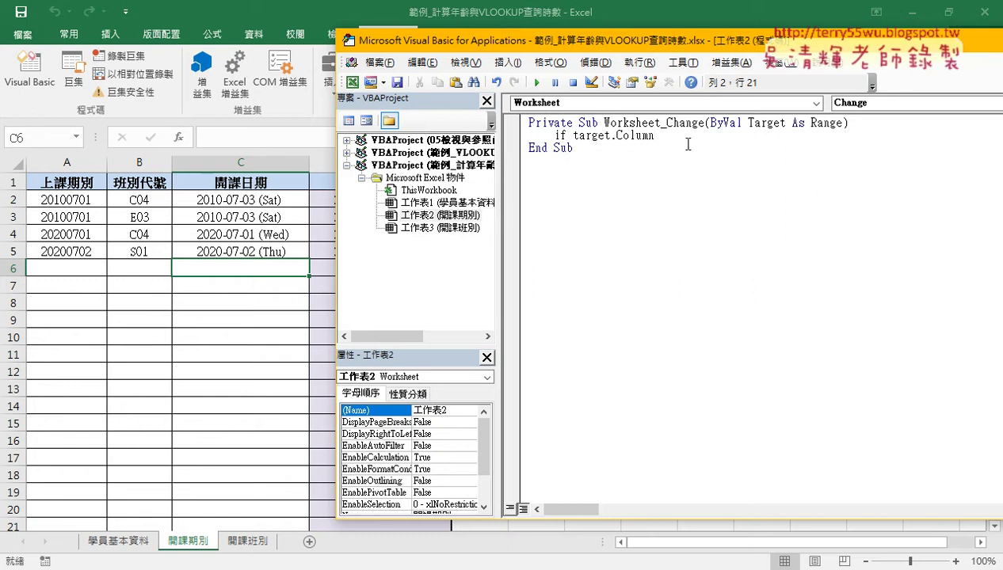
type("=")
type("3")
type(" t")
type("he")
type("n")
key("Return")
key("Return")
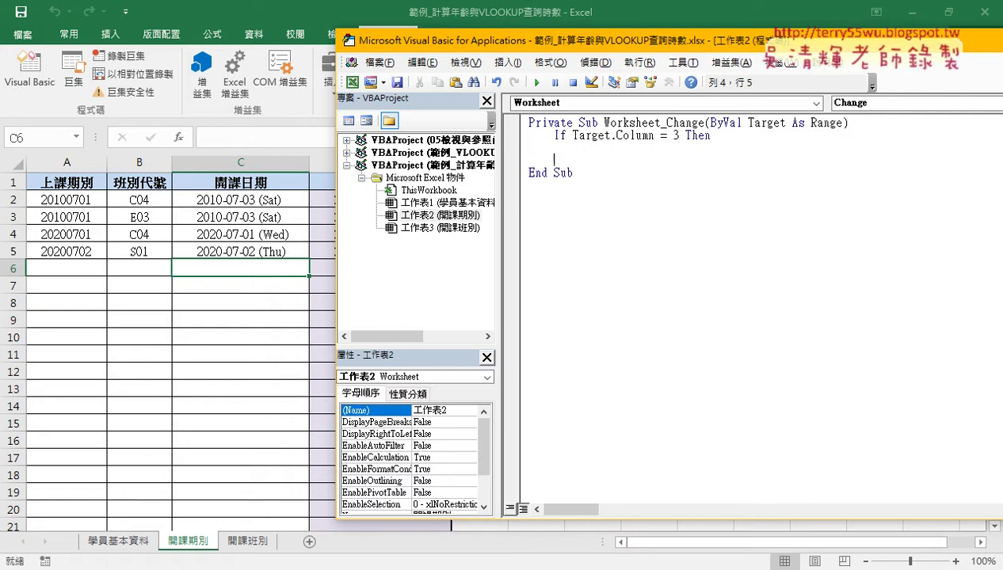
type("en")
type("d if")
key("Up")
key("Tab")
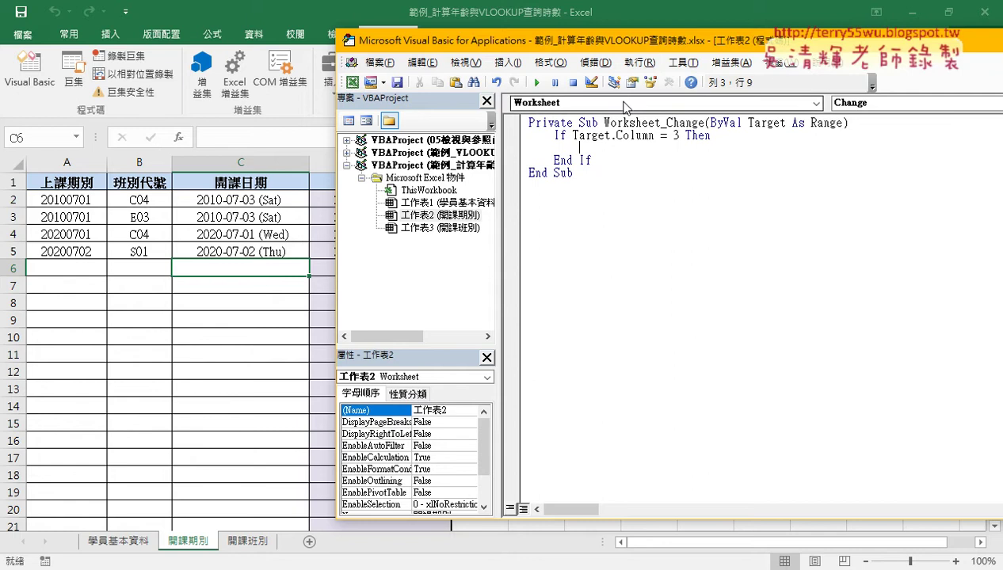
left_click(340, 252)
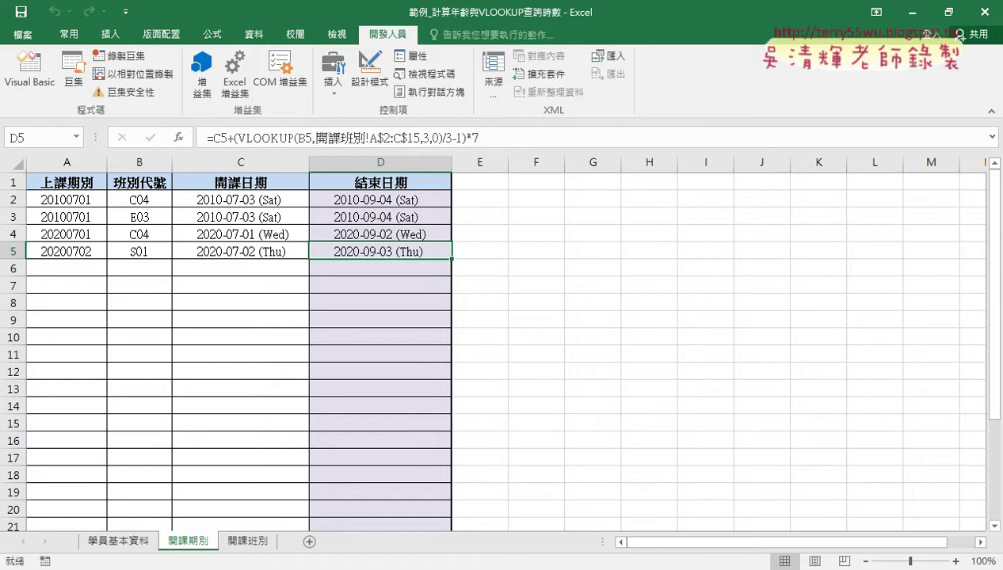
- Look up Target and Target.Row in the notes' reference Worksheet_Change code, then return to Excel
key("alt+Tab")
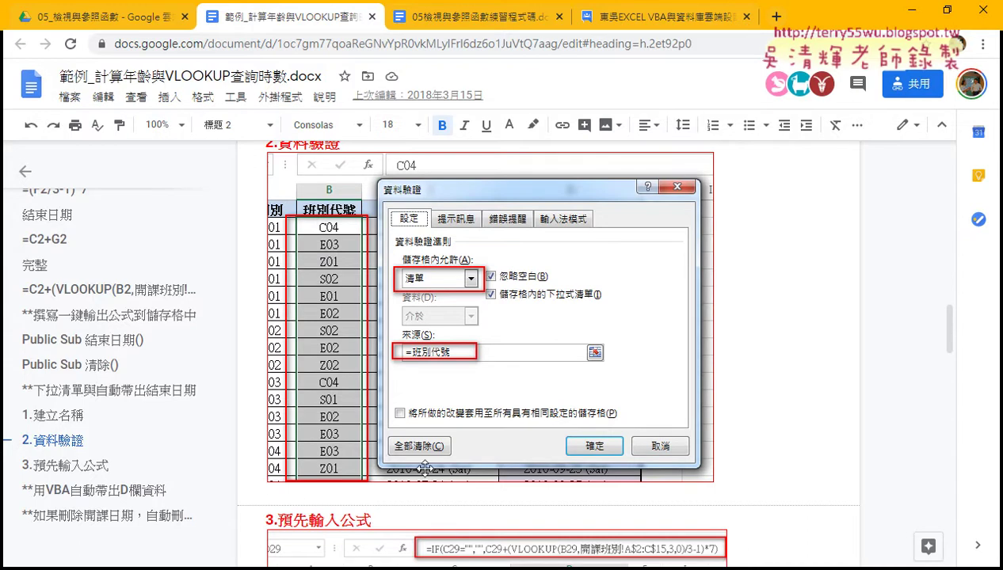
scroll(420, 464, "down", 5)
scroll(434, 469, "down", 4)
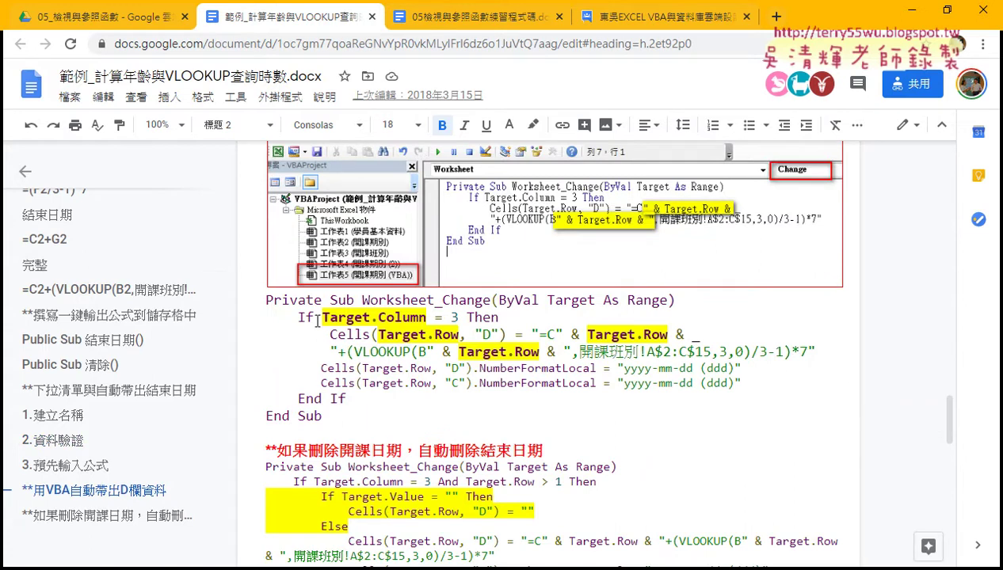
left_click_drag(320, 317, 460, 317)
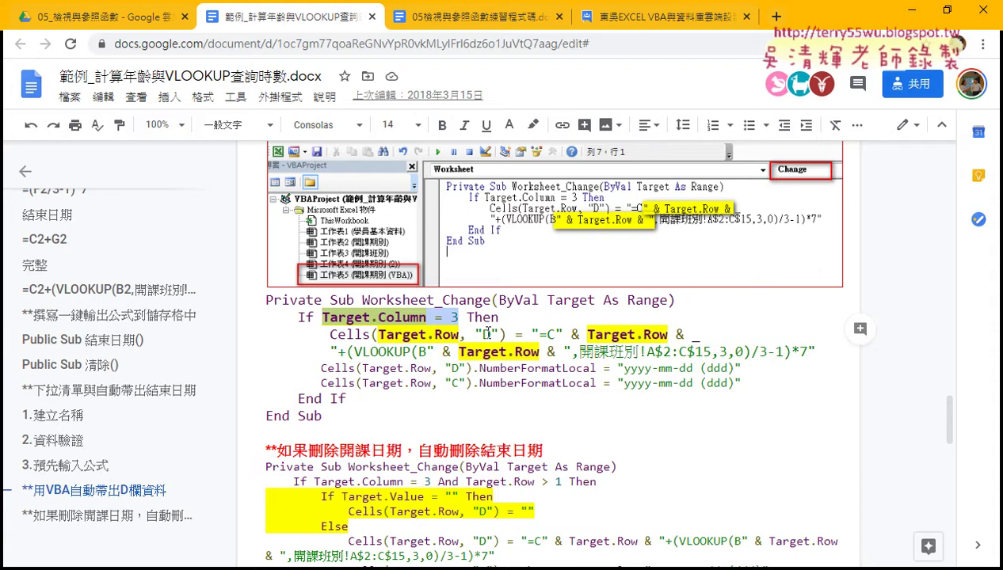
left_click_drag(379, 334, 458, 334)
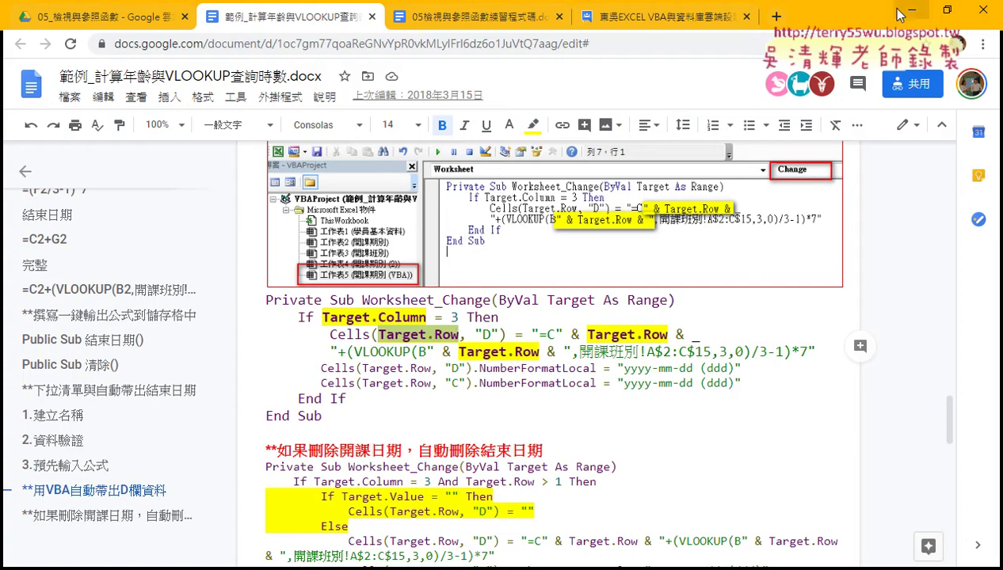
key("alt+Tab")
- Reopen the VBA editor beside the sheet so columns C and D stay visible, marking C6 and D6
left_click(10, 72)
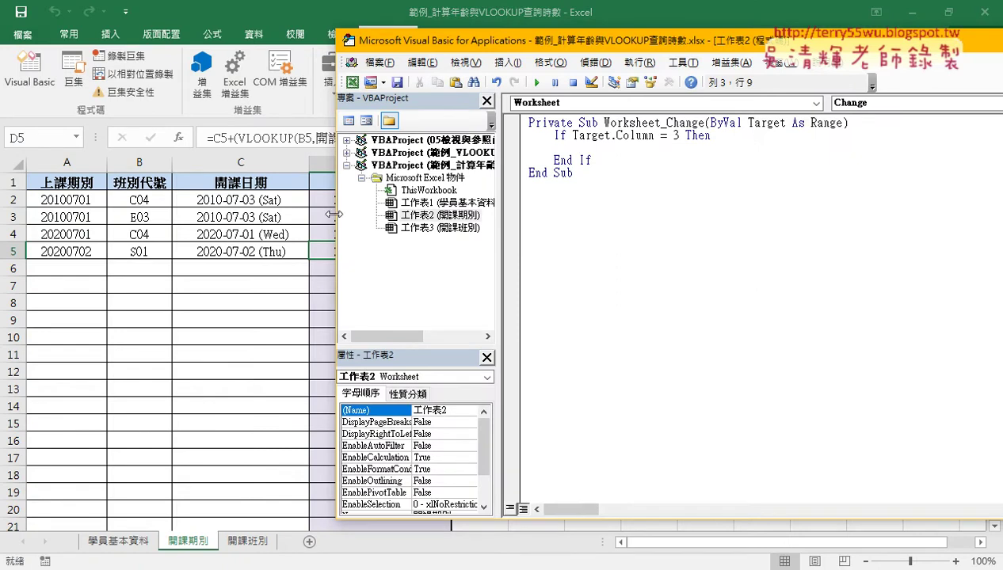
left_click_drag(334, 214, 442, 214)
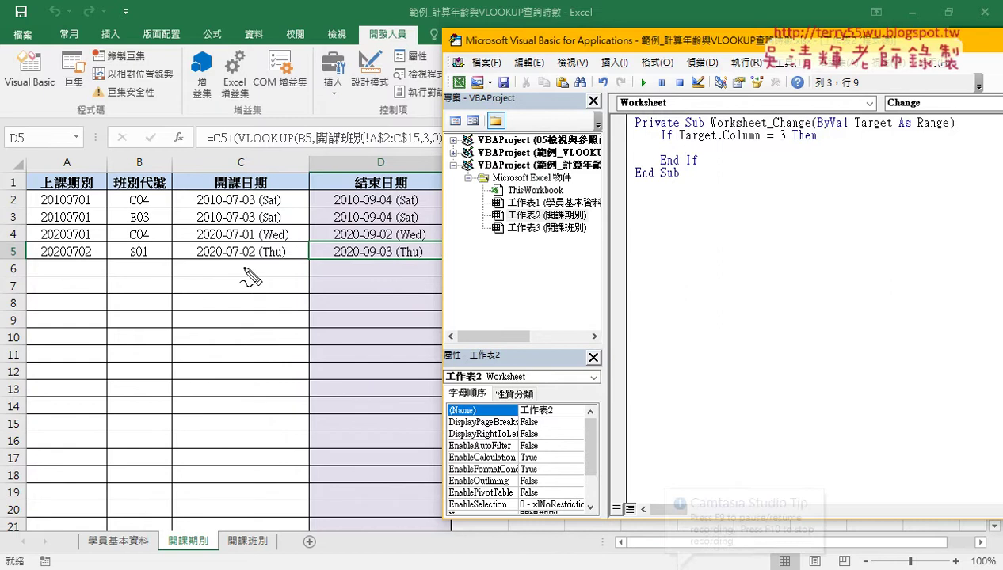
mouse_move(249, 281)
left_mouse_down()
mouse_move(206, 275)
mouse_move(257, 275)
left_mouse_up()
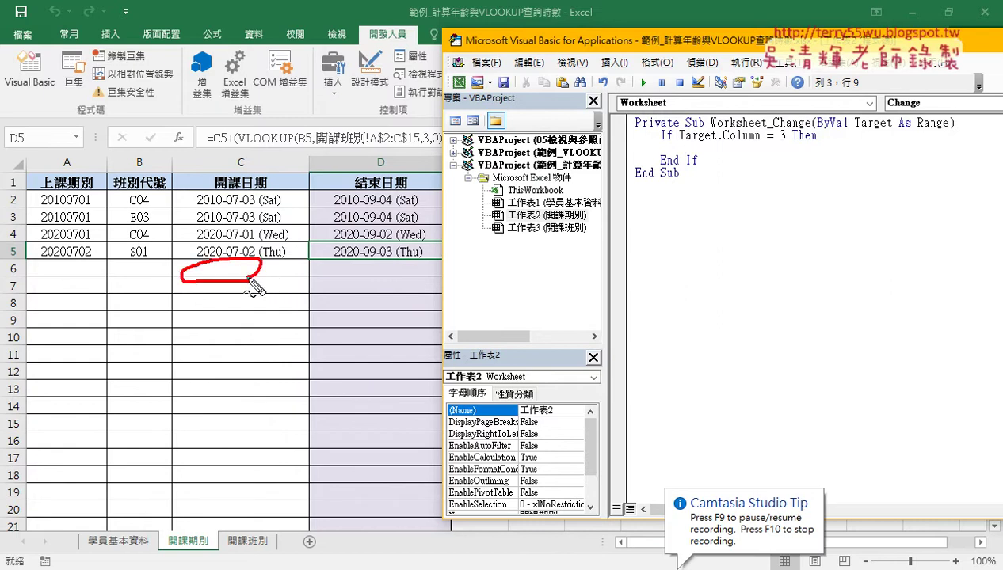
left_click_drag(16, 274, 12, 272)
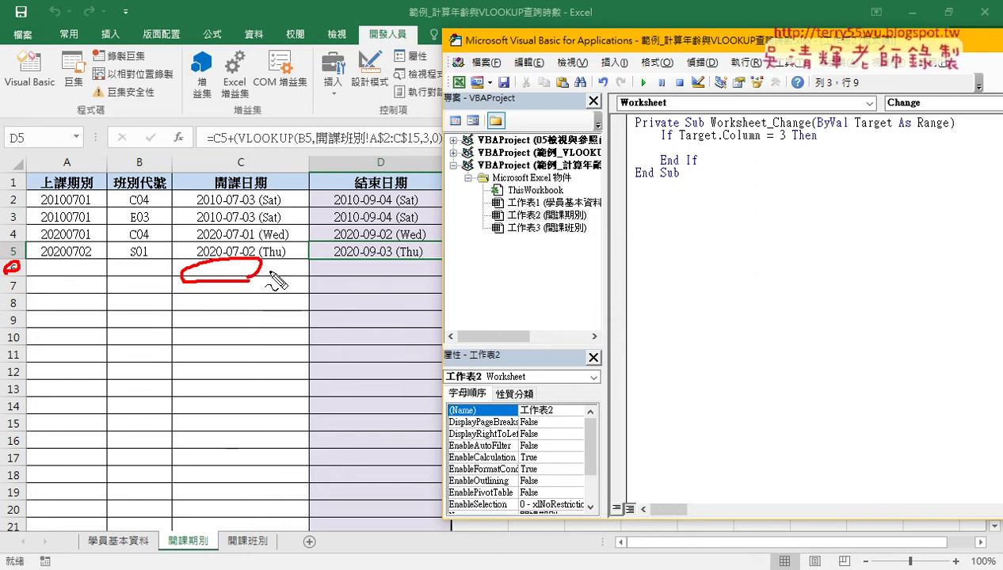
mouse_move(394, 279)
left_mouse_down()
mouse_move(342, 274)
mouse_move(403, 269)
left_mouse_up()
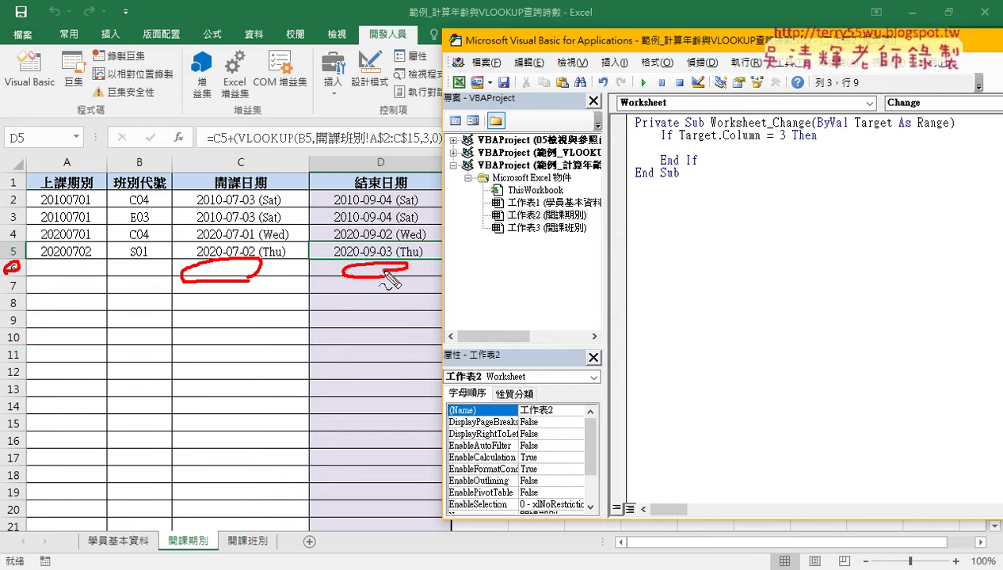
key("Escape")
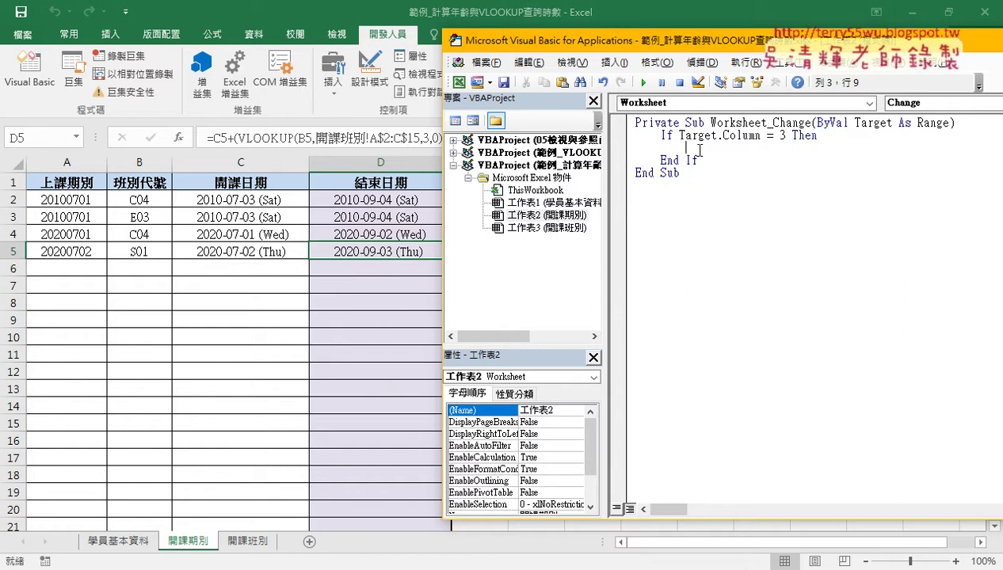
- Add Cells(Target.Row, "D") = "" inside the If block to clear column D of the changed row
type("cell")
type("s(")
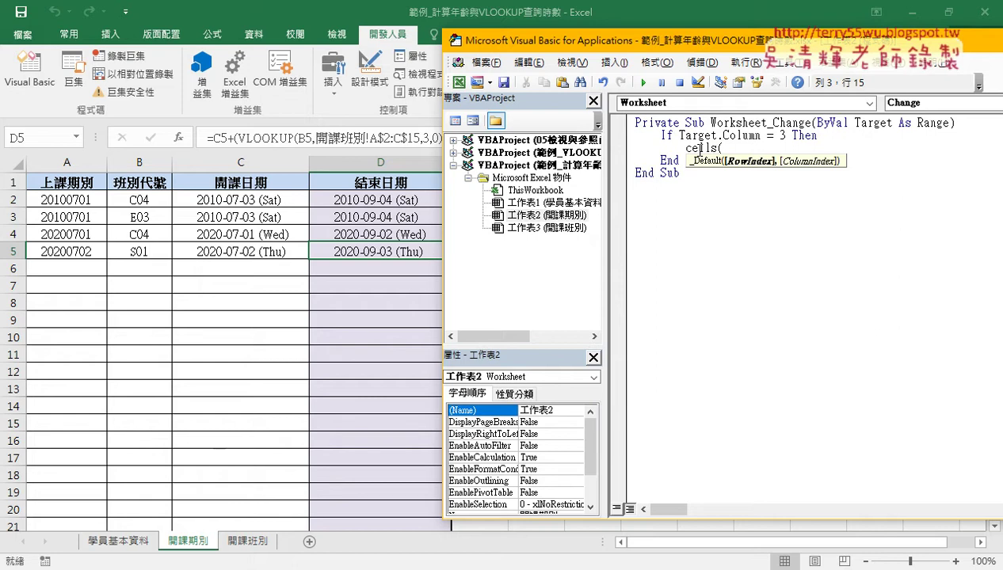
type("tar")
type("get")
type(".")
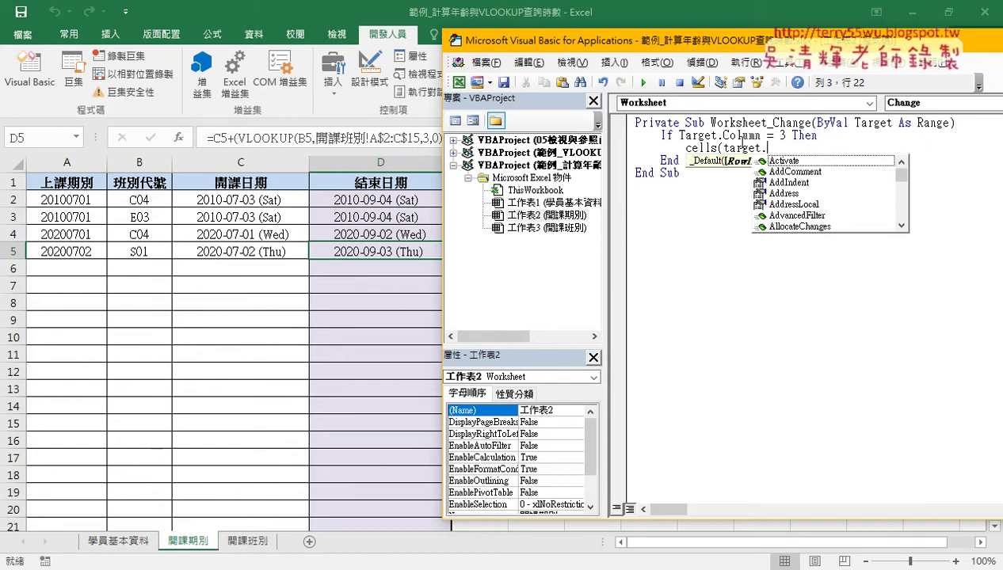
type("r")
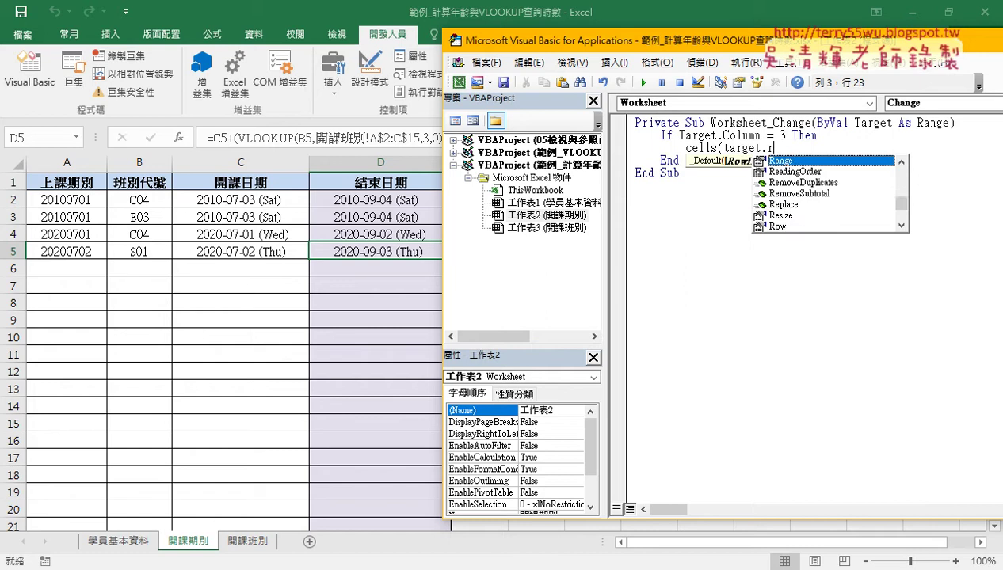
type("ow")
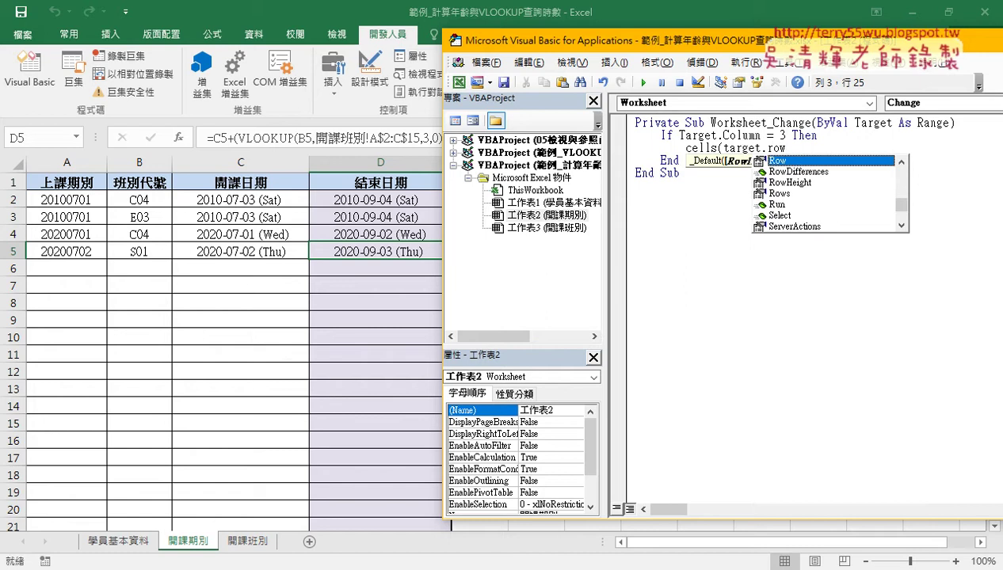
type(",")
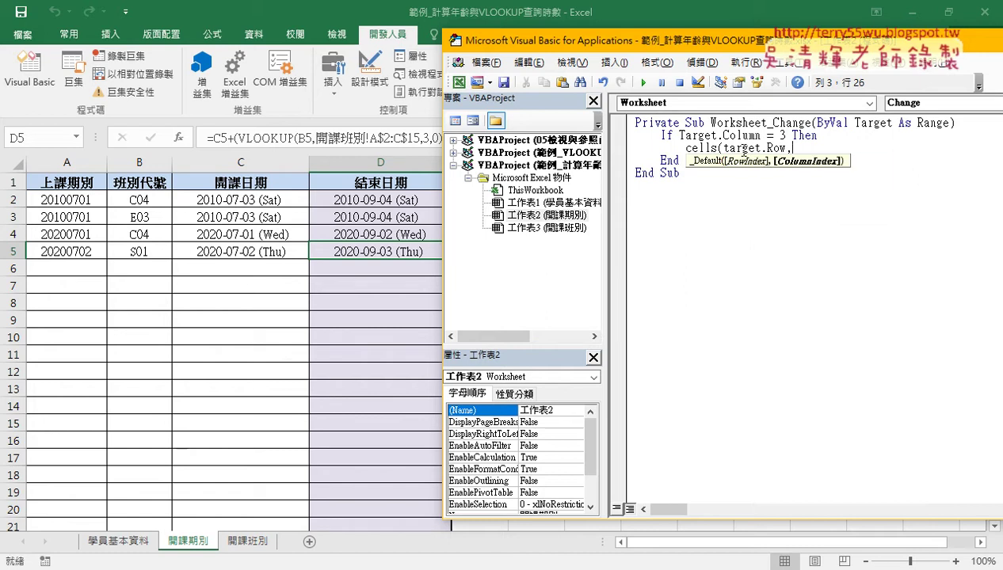
type("\"")
type("D\")")
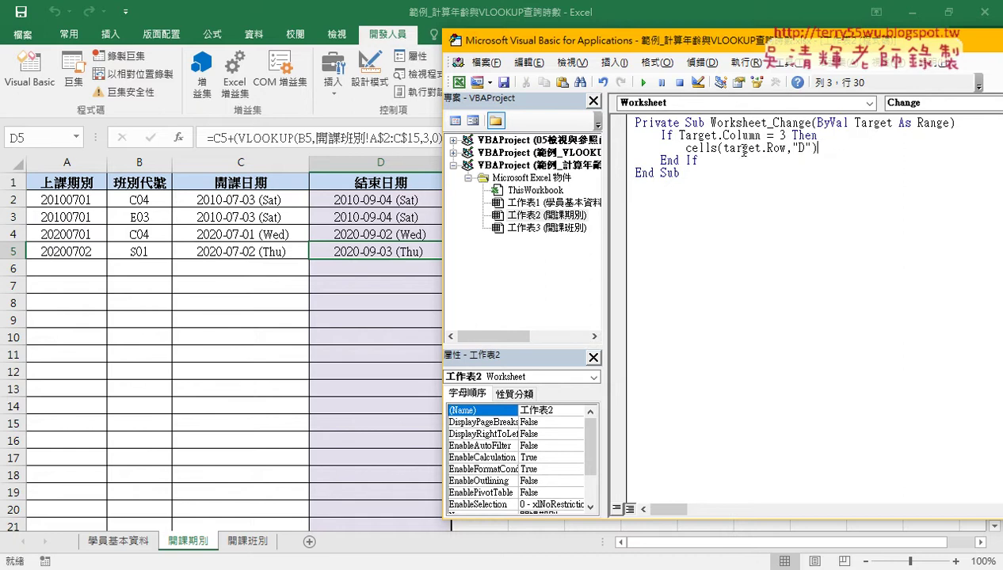
type("=")
type("\"\"")
left_click(697, 160)
- Copy D5's end-date formula text from the formula bar without editing D5, then reopen Visual Basic
left_click(848, 148)
left_click(385, 251)
left_click_drag(485, 138, 230, 138)
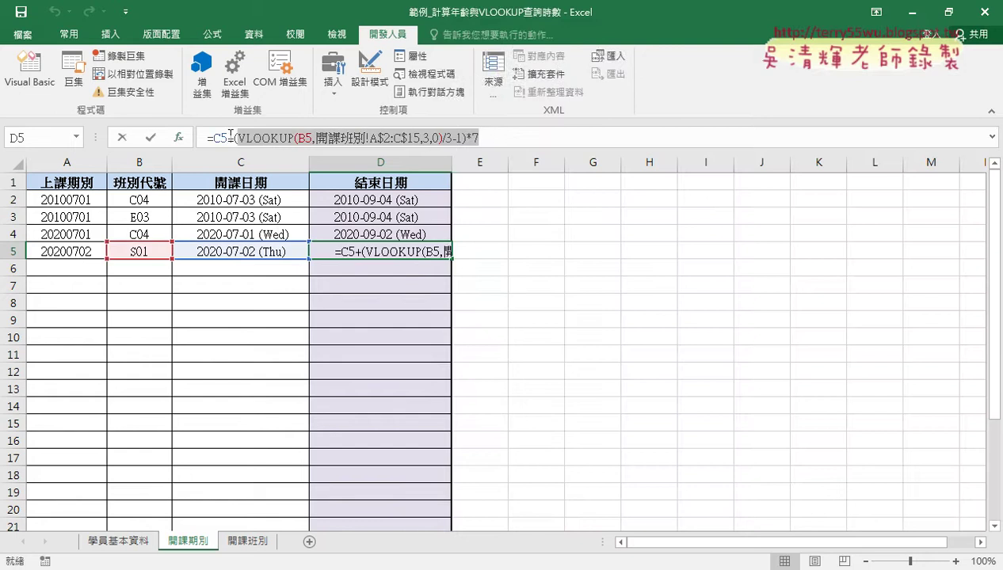
right_click(277, 140)
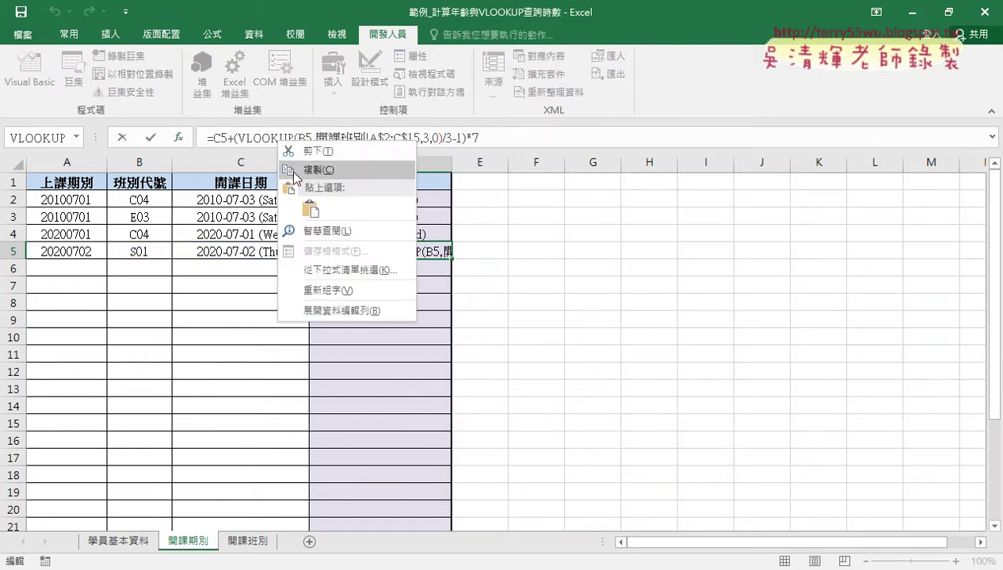
left_click(293, 171)
left_click(122, 138)
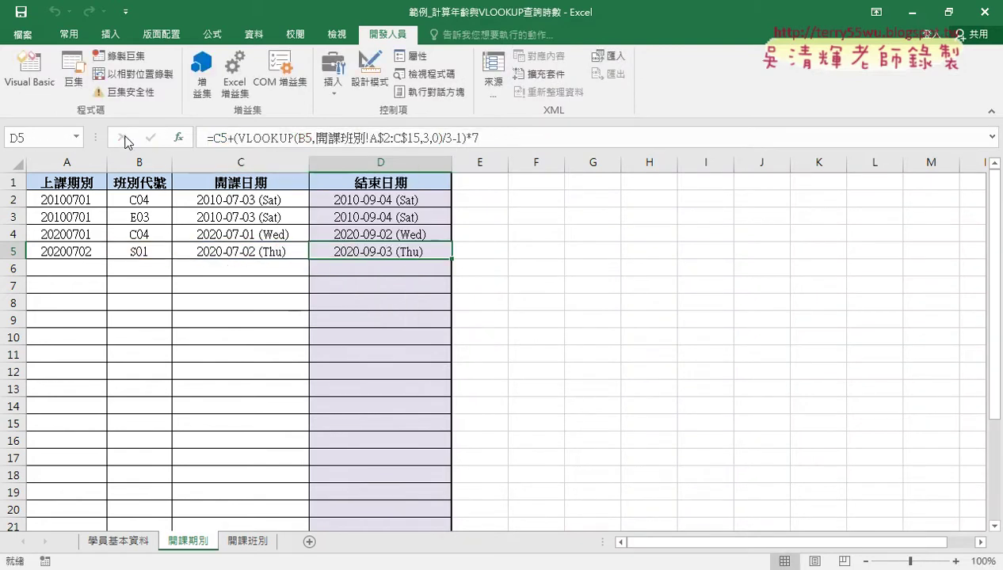
left_click(52, 73)
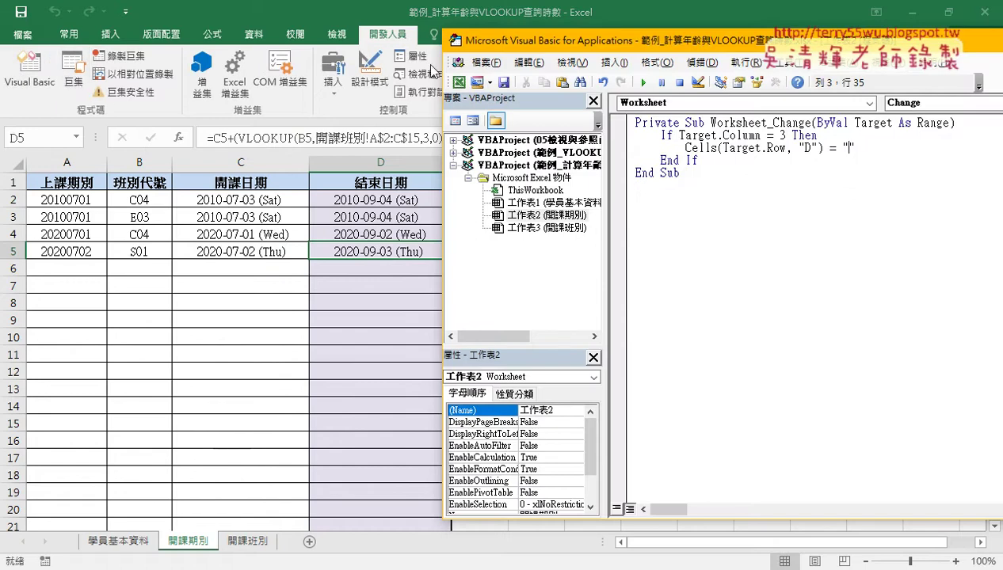
- Paste =C5+(VLOOKUP(B5,開課班別!A$2:C$15,3,0)/3-1)*7 between the column D quotes and highlight the hard-coded 5s
left_click_drag(464, 46, 419, 46)
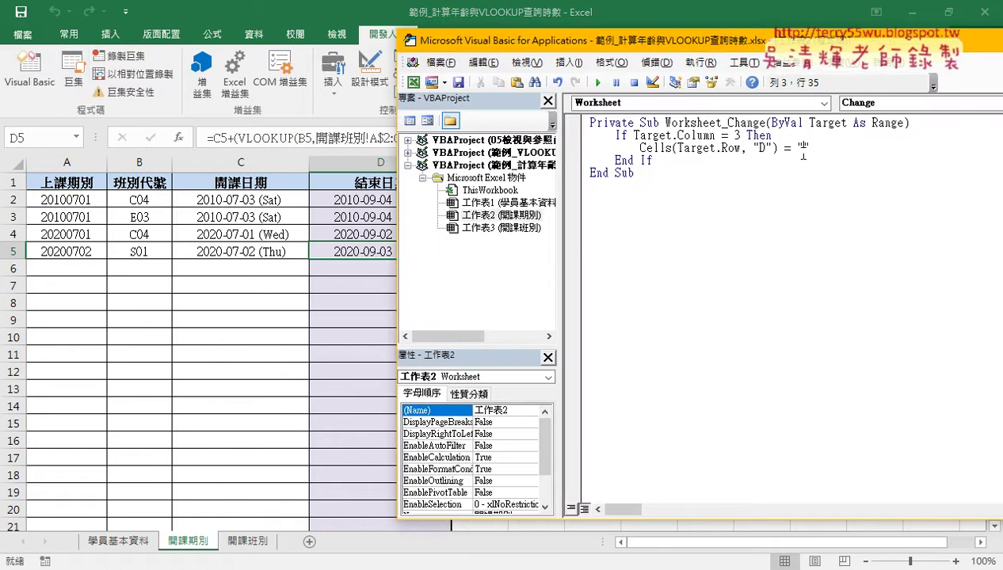
right_click(803, 149)
left_click(827, 191)
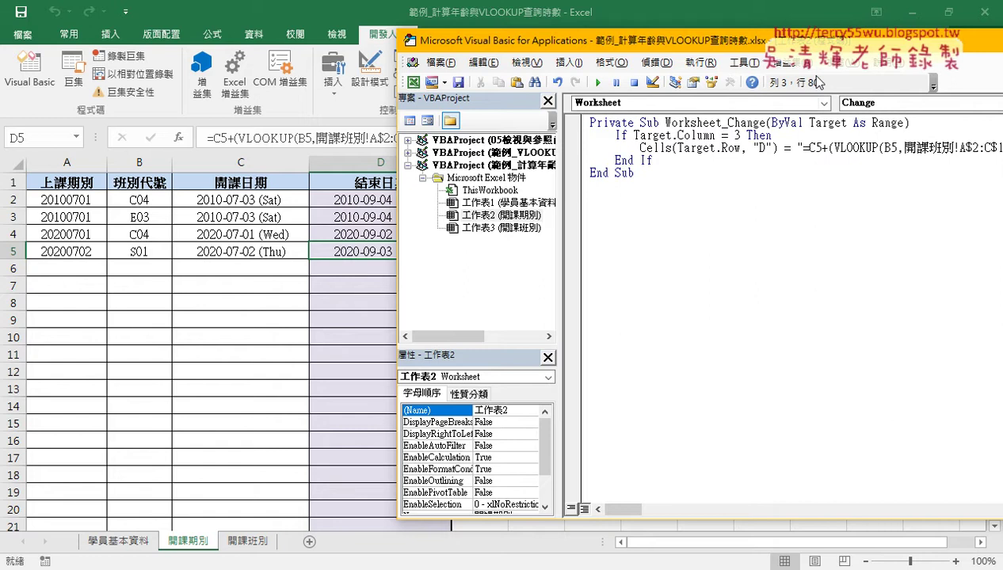
left_click_drag(810, 42, 514, 39)
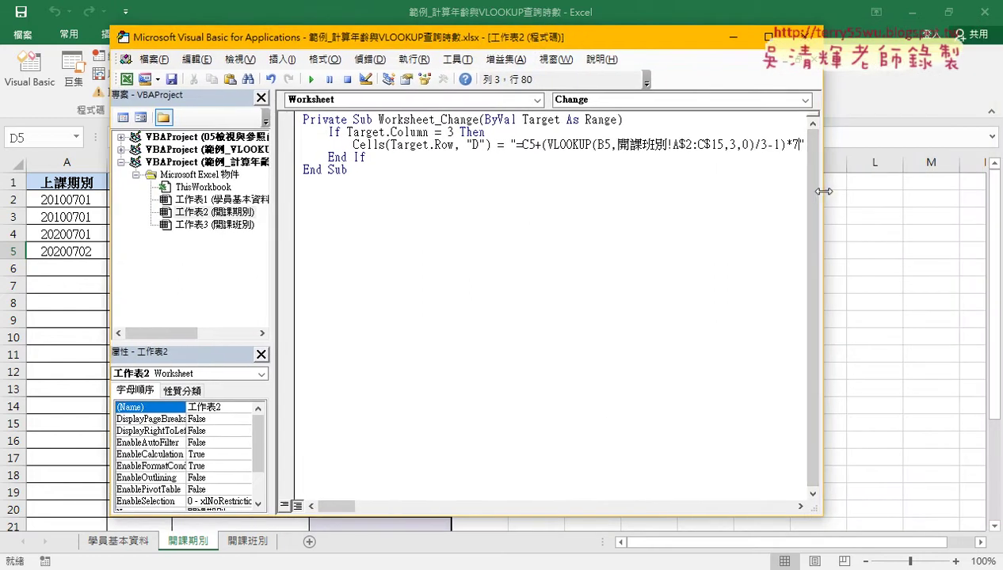
left_click_drag(824, 191, 905, 191)
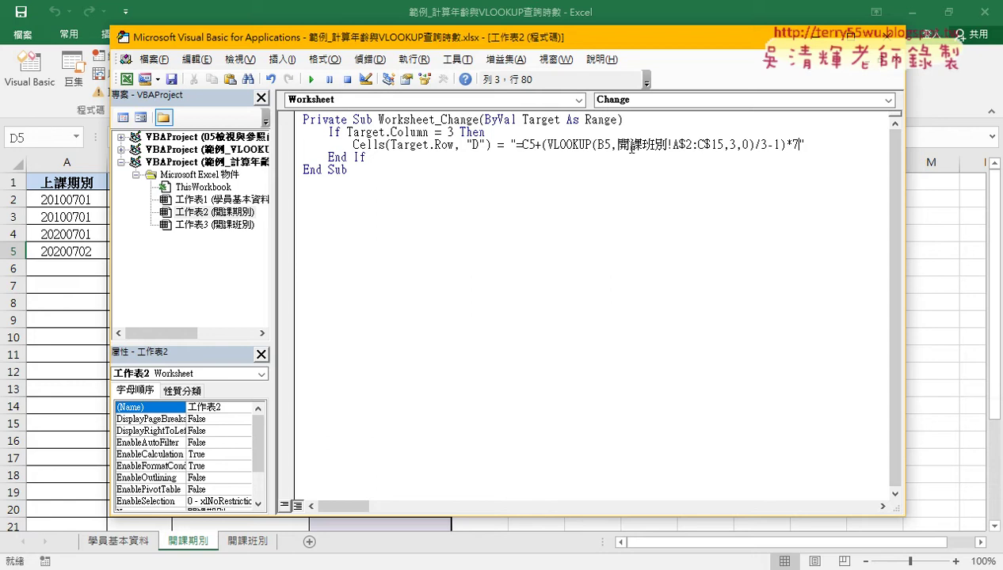
left_click_drag(528, 143, 536, 143)
left_click_drag(601, 144, 608, 144)
- Fill row 6 from A5:B5, giving period 20200703 and class code S02
left_click(517, 252)
left_click(76, 289)
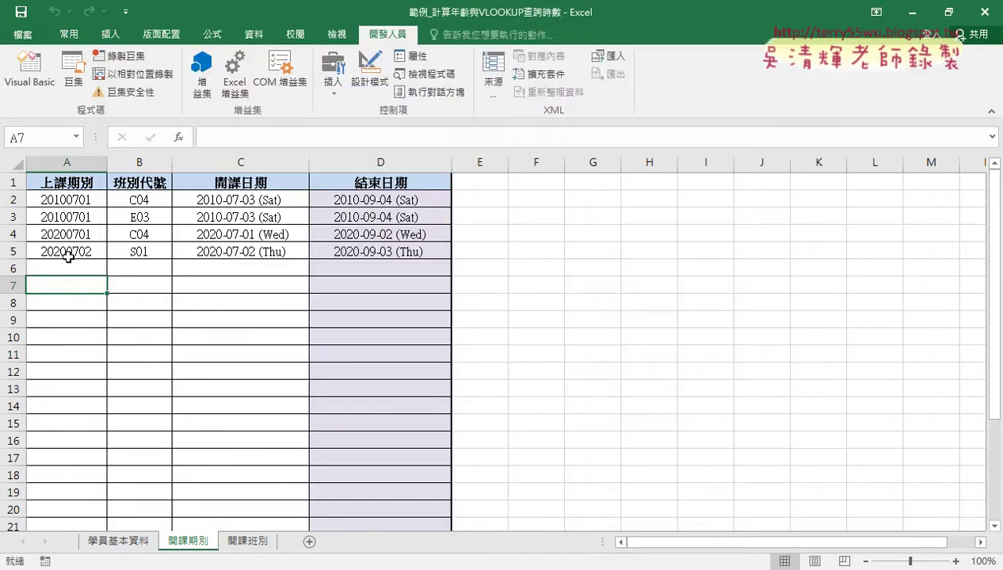
left_click(68, 252)
left_click_drag(85, 252, 278, 252)
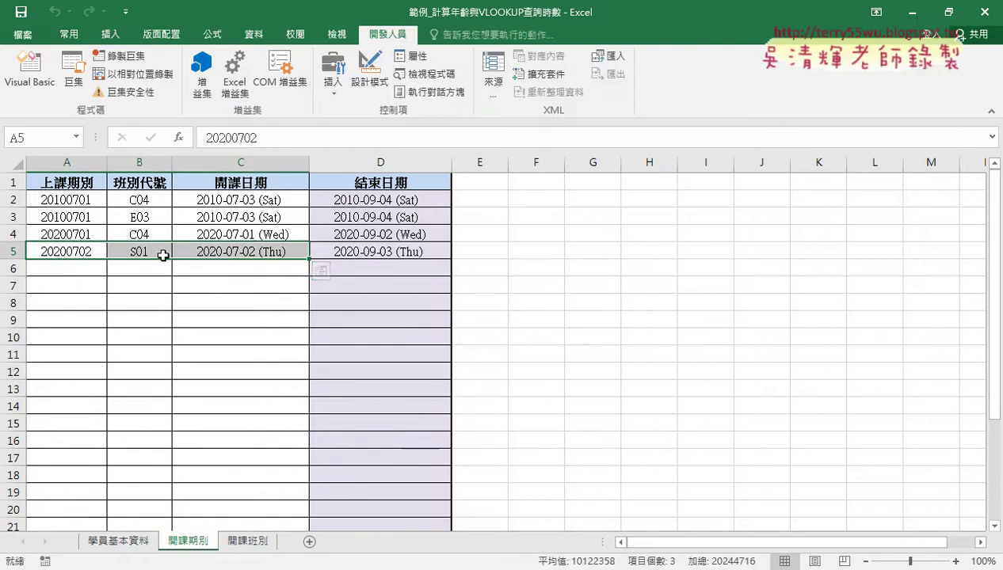
mouse_move(91, 252)
left_mouse_down()
mouse_move(155, 252)
mouse_move(172, 277)
left_mouse_up()
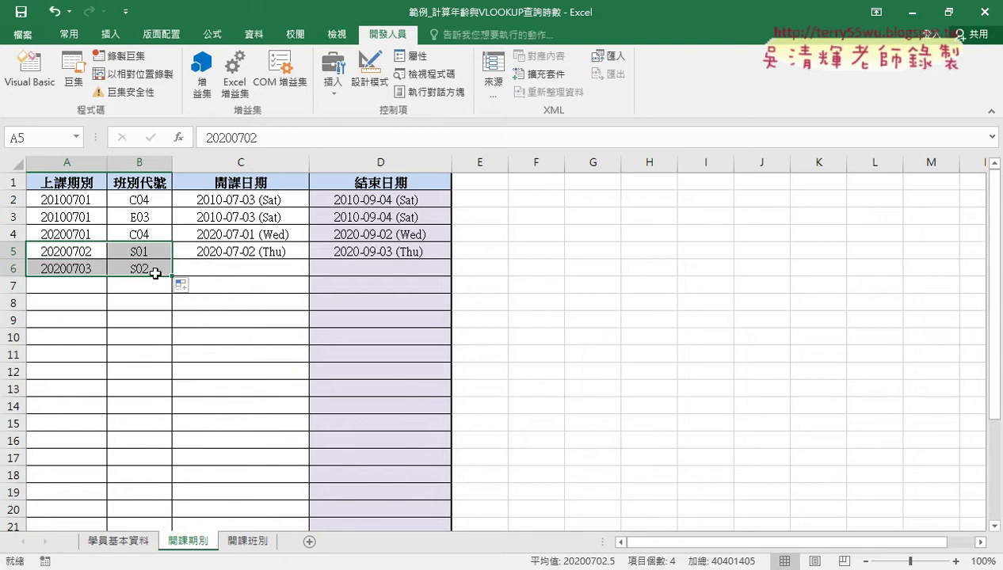
- Check the class list on 開課班別, then select C6 on 開課期別
left_click(250, 541)
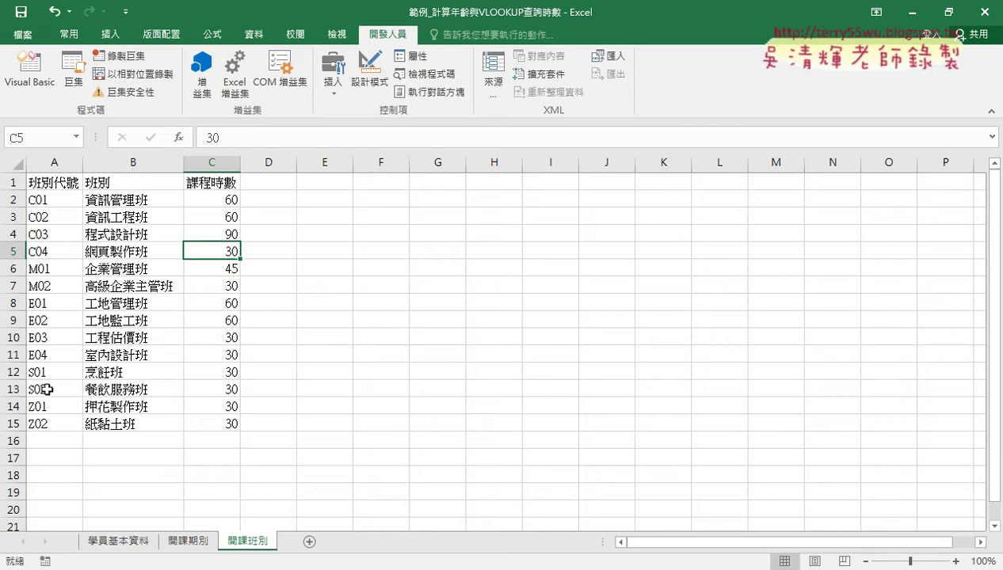
left_click(188, 542)
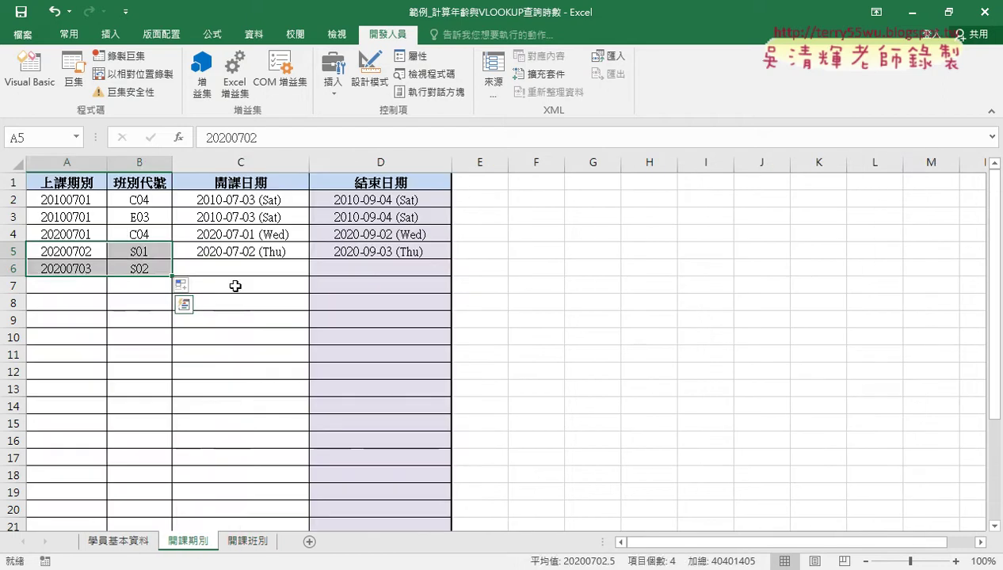
left_click(299, 264)
- Enter 2020/07/03 in C6, inspect D6's auto-filled end-date formula, and reopen the VBA editor
type("2")
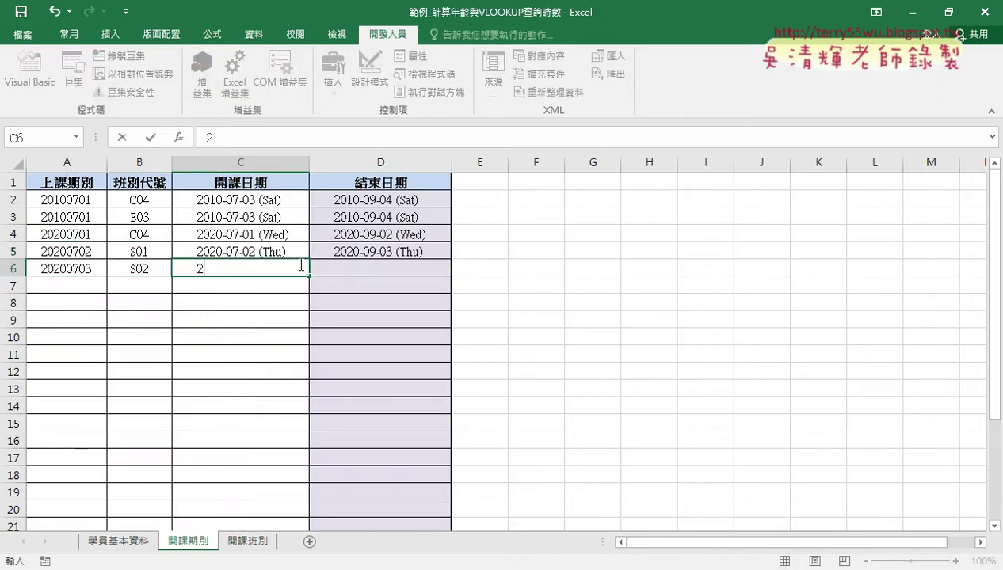
type("020")
type("/")
type("07/0")
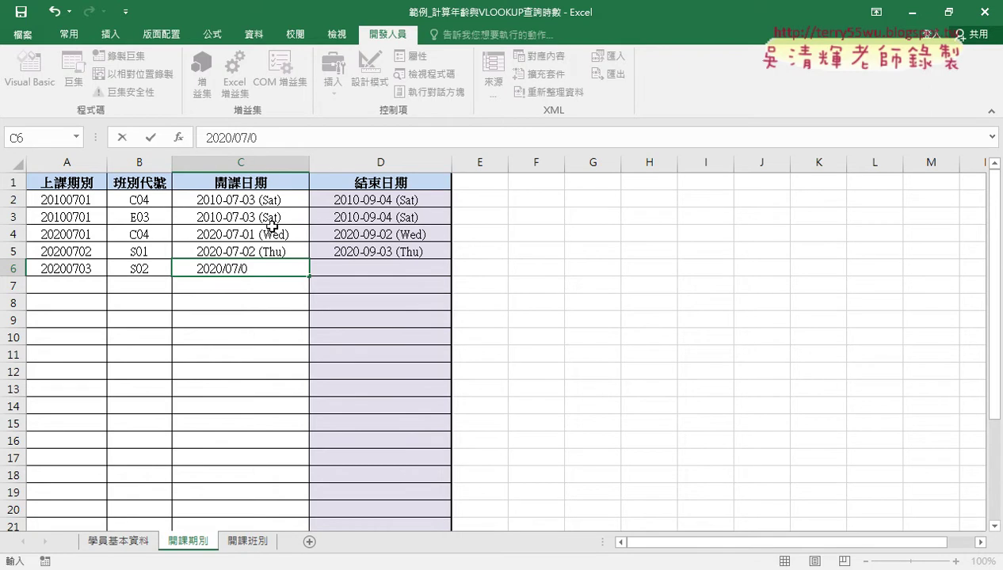
type("3")
key("Return")
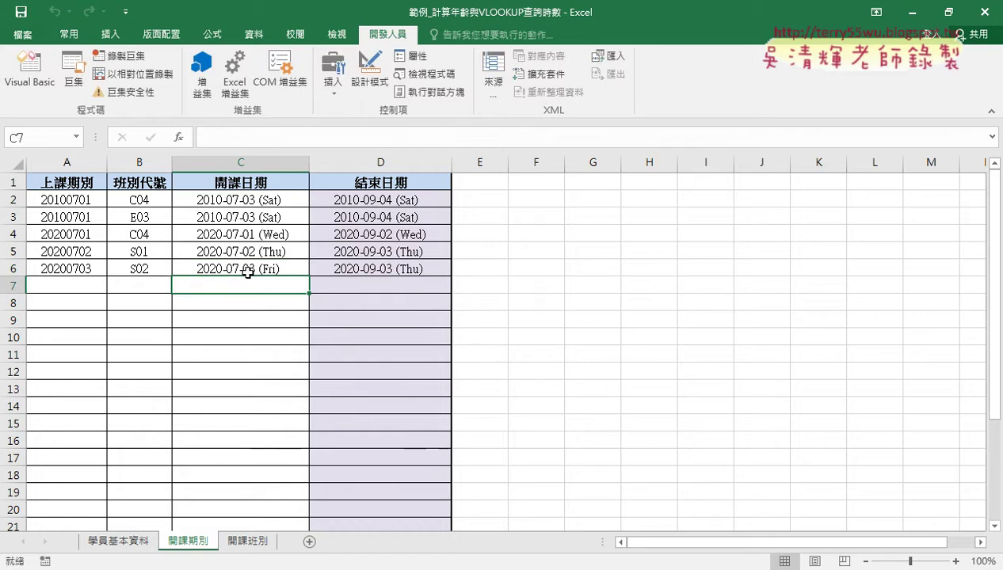
left_click(409, 269)
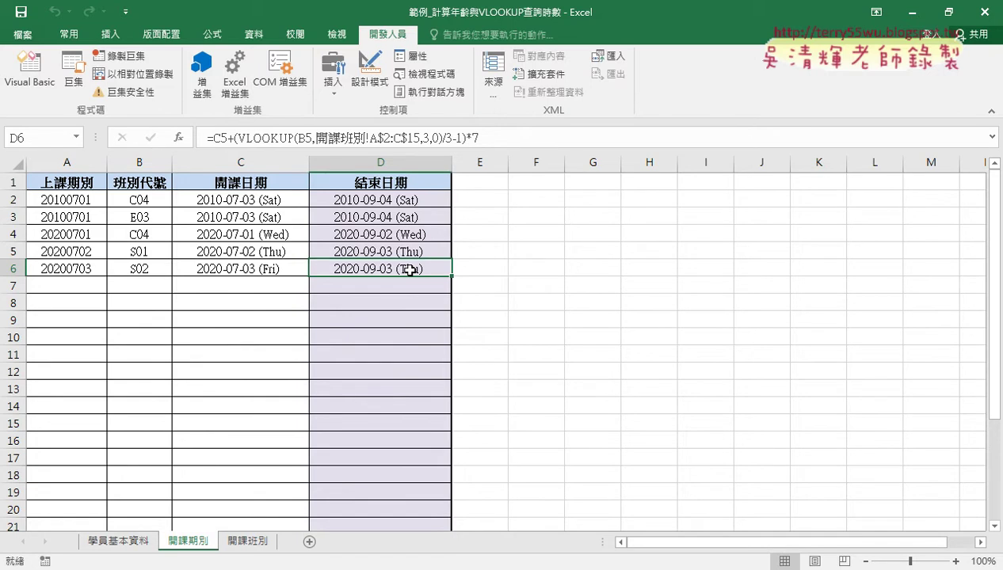
left_click(29, 72)
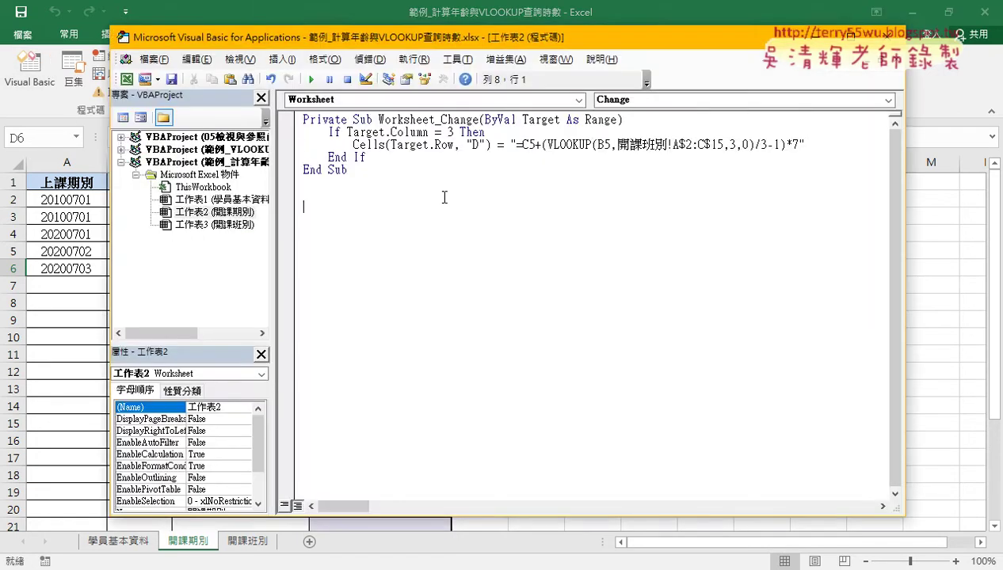
- Set a breakpoint on the Cells line, then delete C6:D6 and step through the macro with F8 and F5
left_click(291, 145)
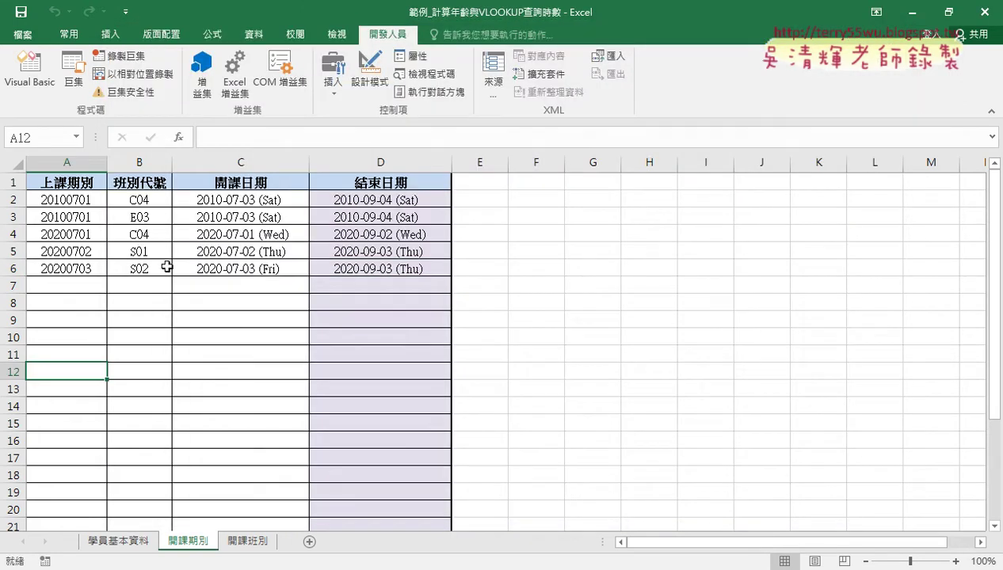
left_click_drag(202, 262, 400, 264)
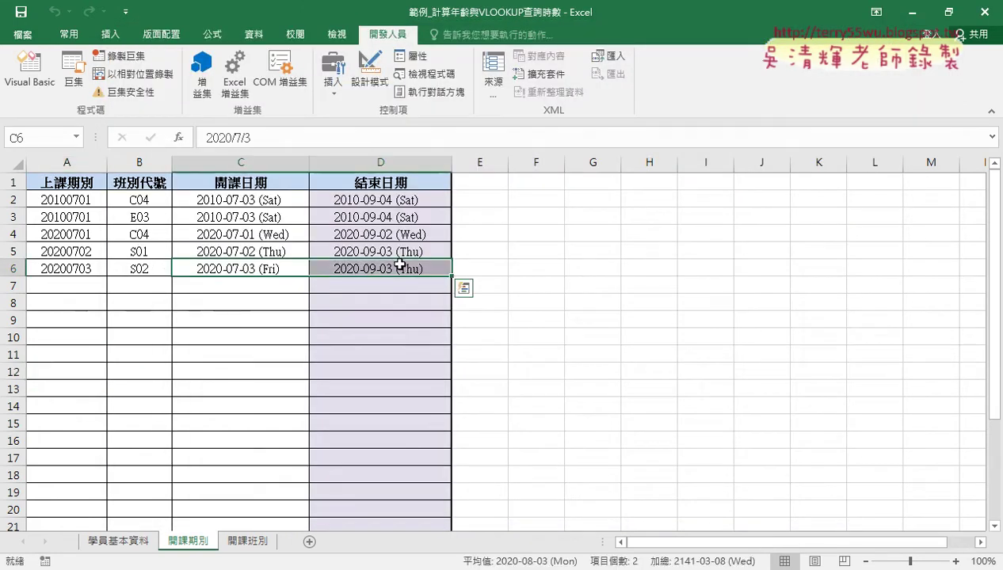
key("Delete")
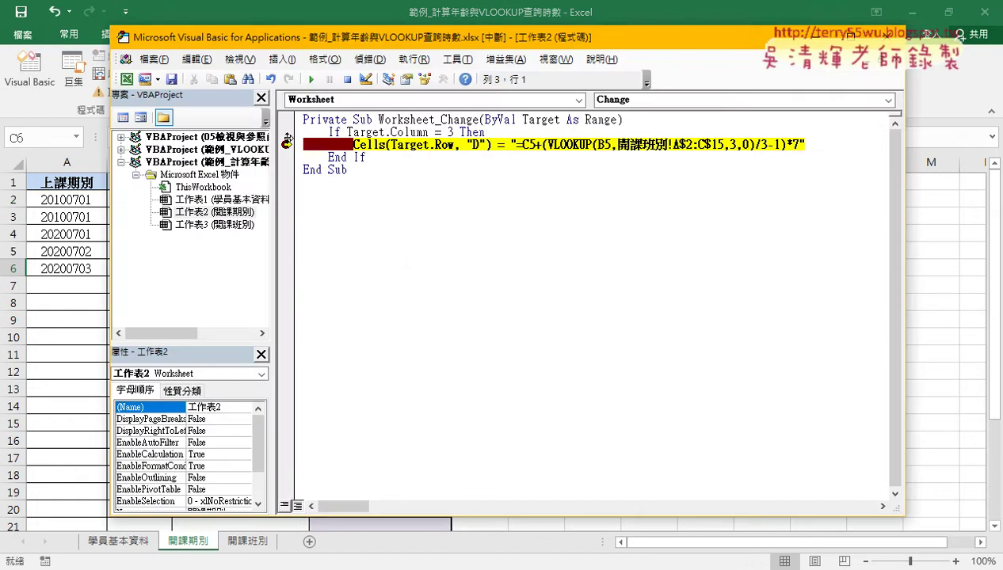
key("F8")
key("F5")
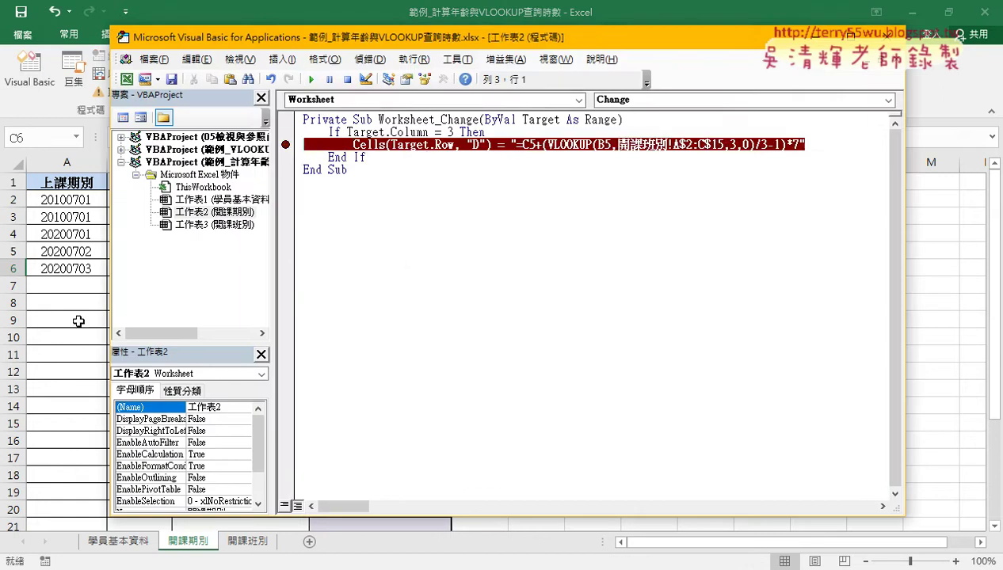
- Retype 2020/7/3 as C6's start date
left_click(74, 315)
left_click(303, 267)
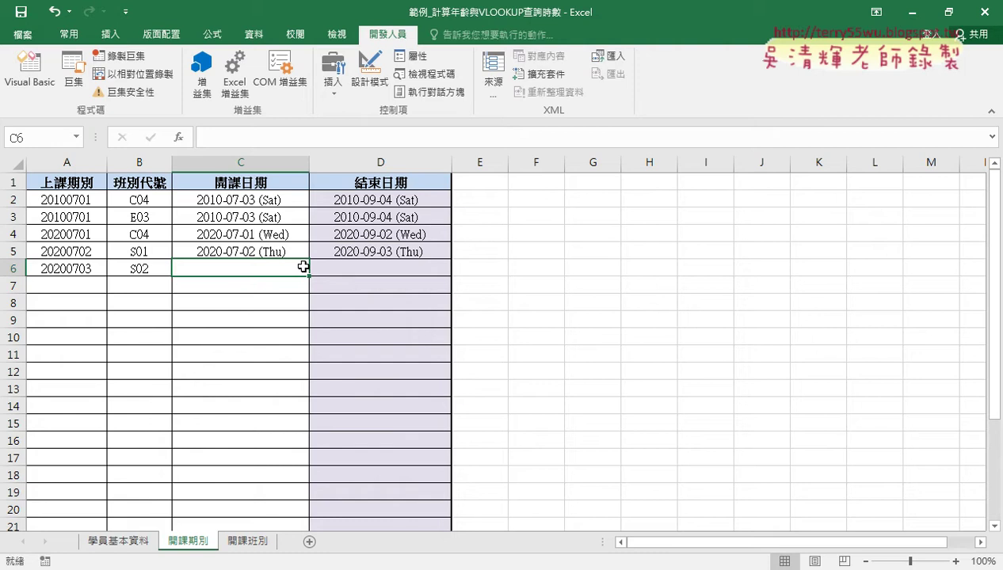
type("2020")
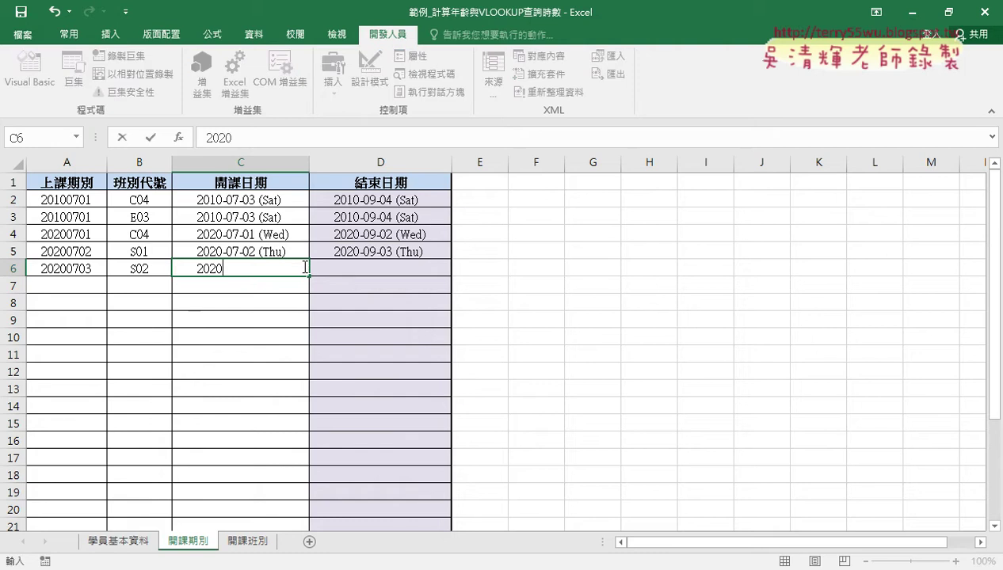
type("/7/")
type("3")
- Commit C6's date and inspect Target.Column and the Target.Column = 3 condition at the breakpoint
key("Return")
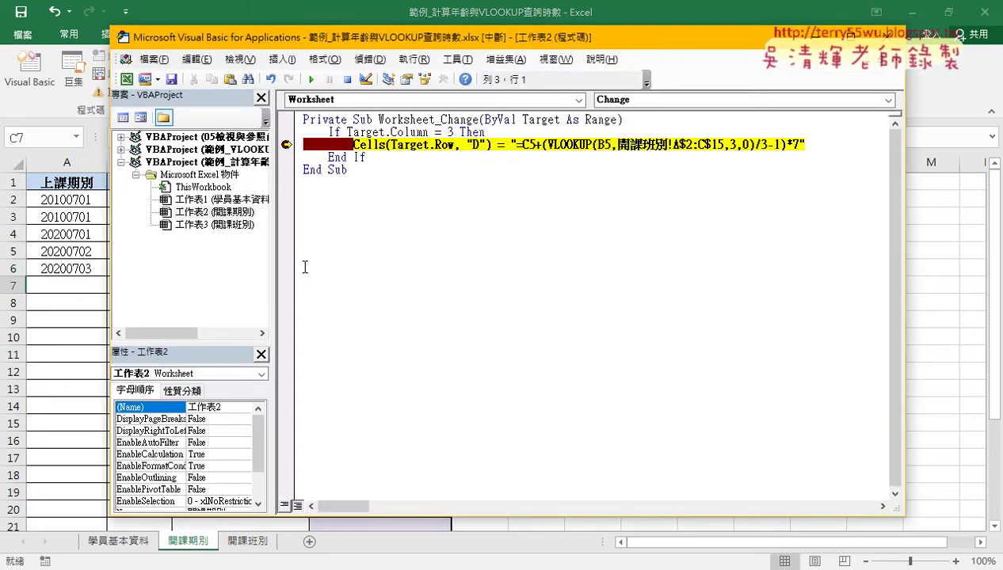
left_click_drag(347, 132, 425, 132)
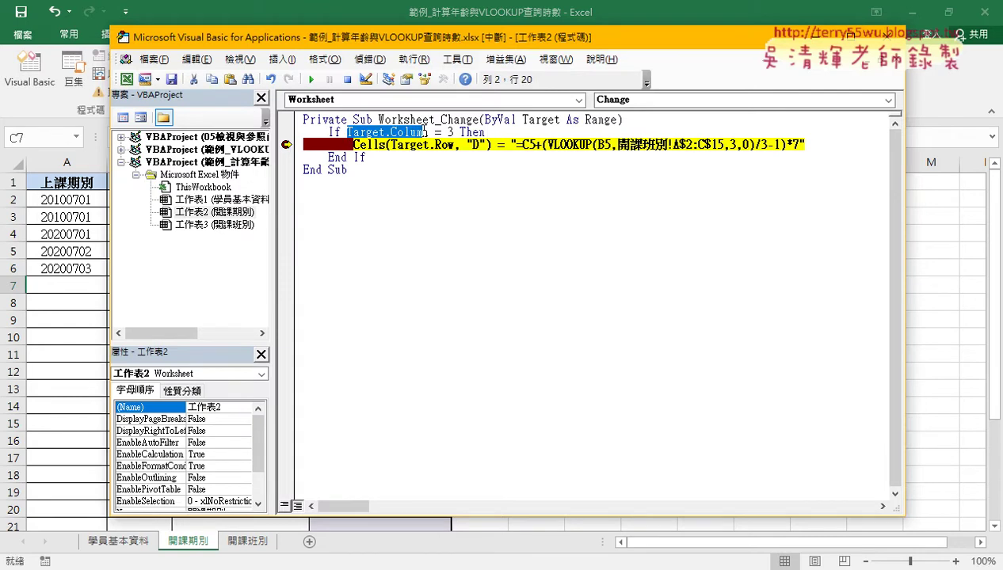
left_click(440, 145)
mouse_move(374, 133)
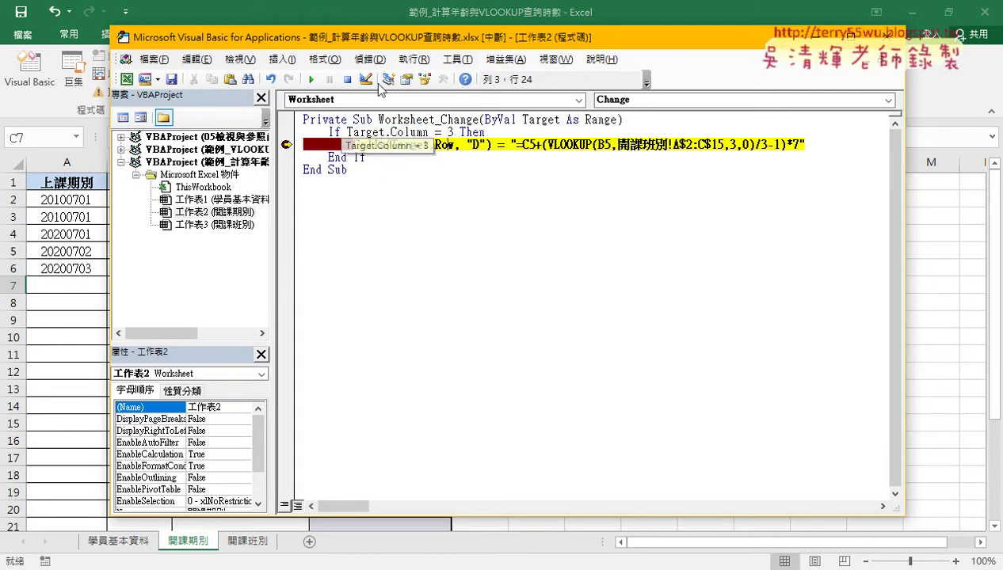
left_click_drag(373, 37, 556, 44)
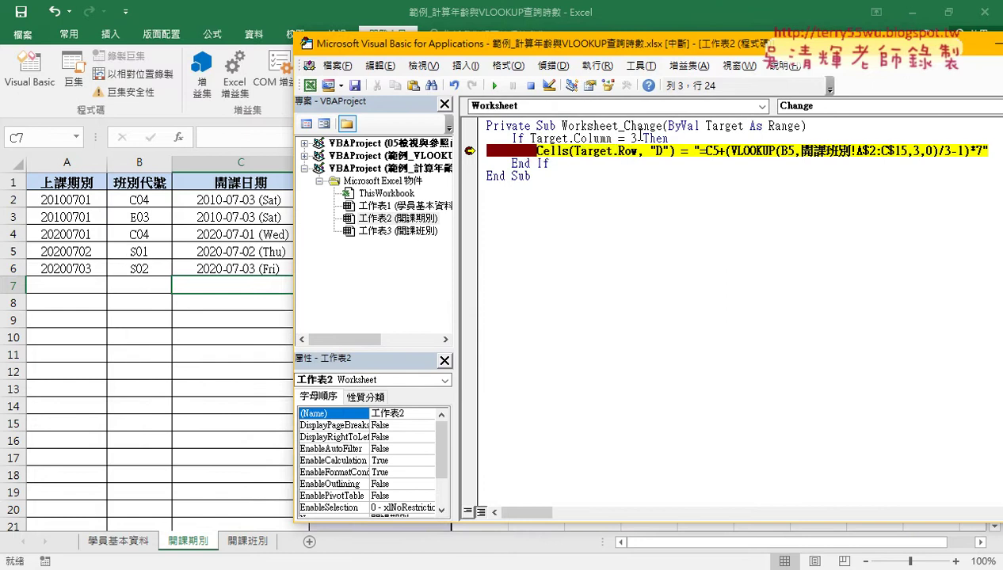
left_click_drag(636, 139, 530, 140)
mouse_move(566, 144)
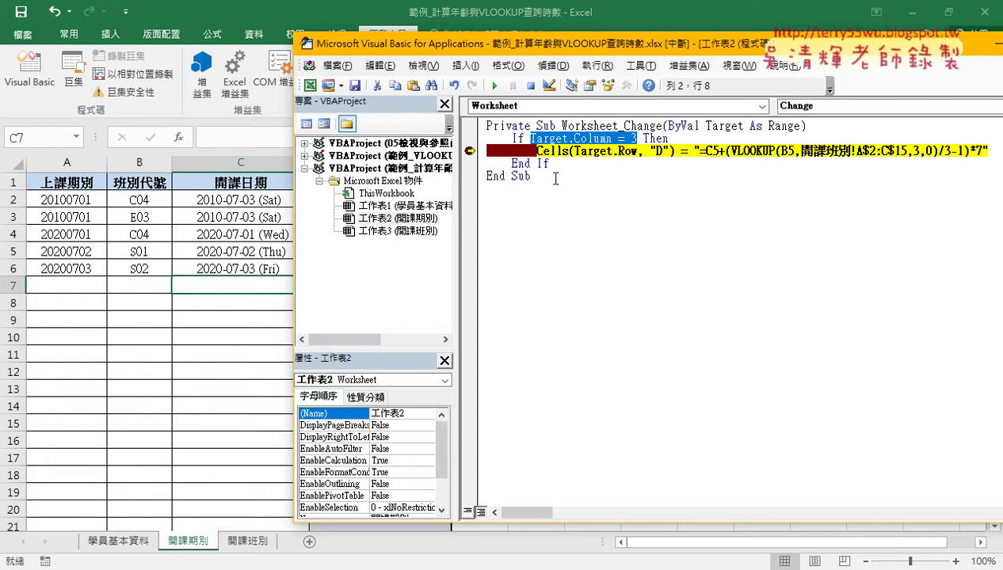
mouse_move(594, 151)
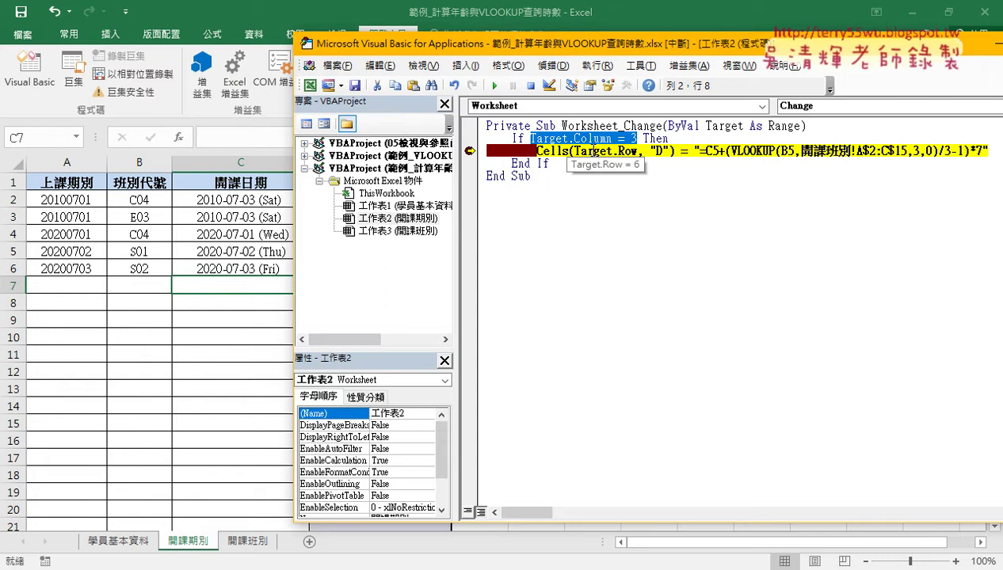
left_click_drag(582, 46, 643, 53)
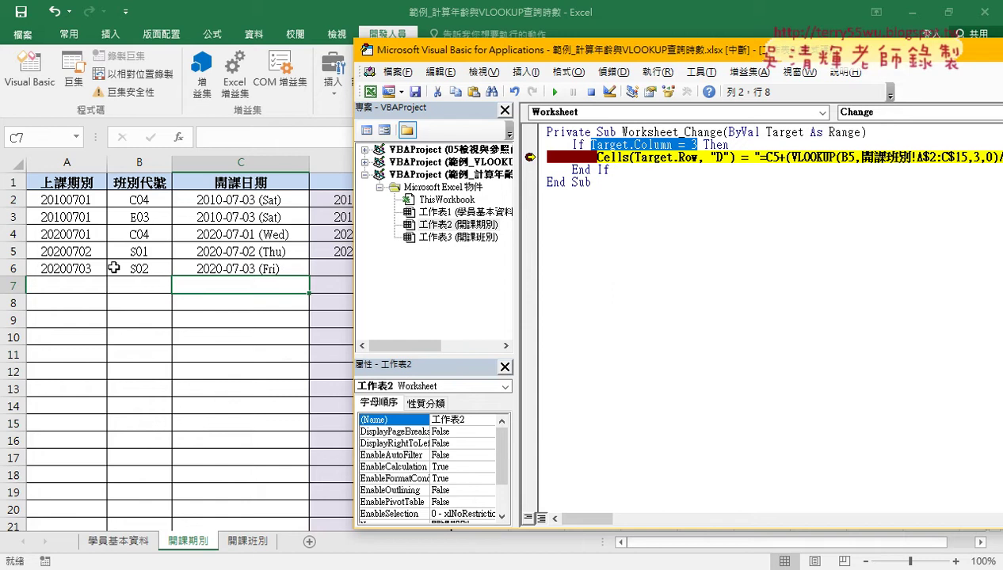
- Annotate Target.Row, row 6 and cell D6 as the fill target, then clear the annotations
left_click_drag(634, 158, 699, 161)
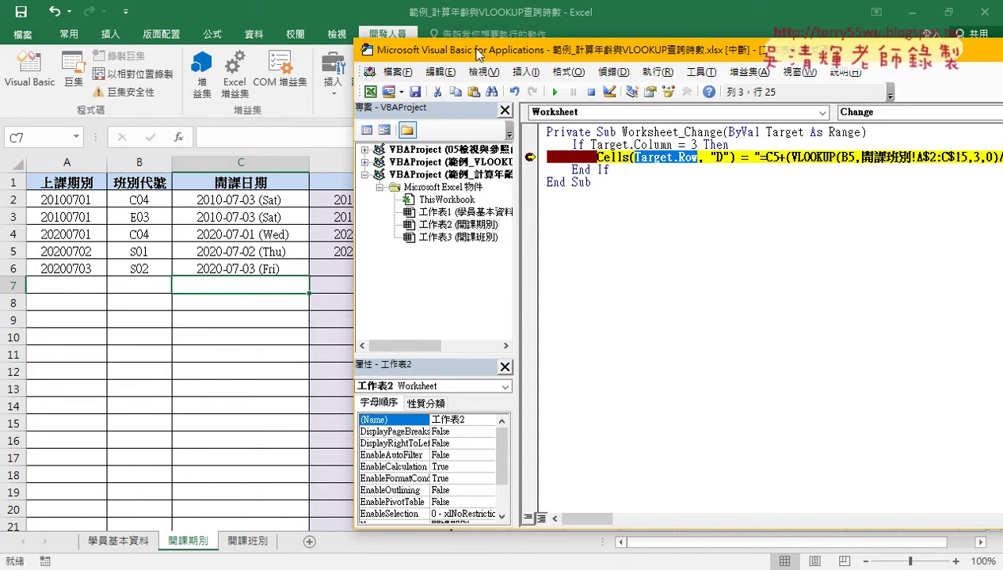
left_click_drag(478, 53, 554, 55)
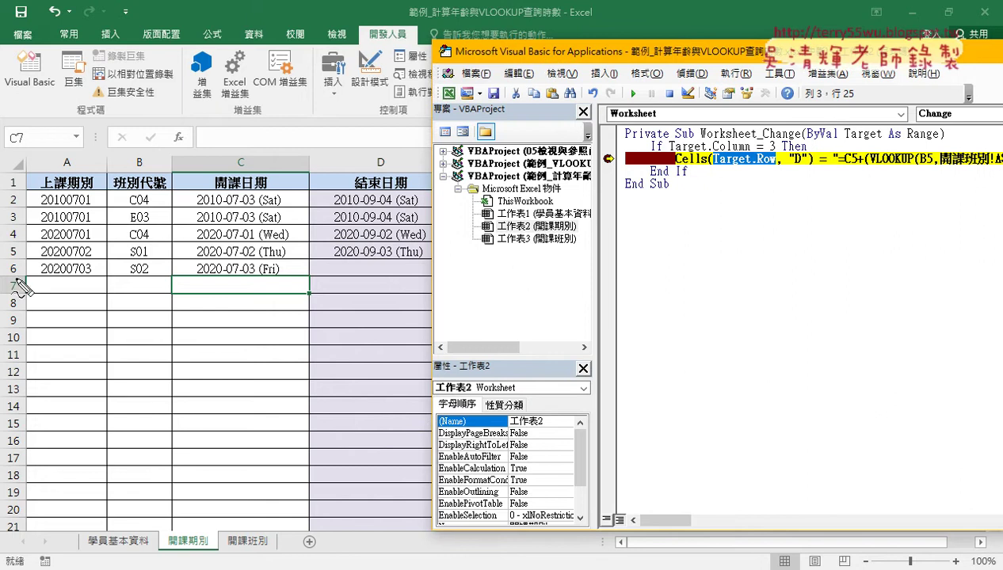
left_click_drag(25, 275, 16, 279)
left_click_drag(379, 276, 396, 279)
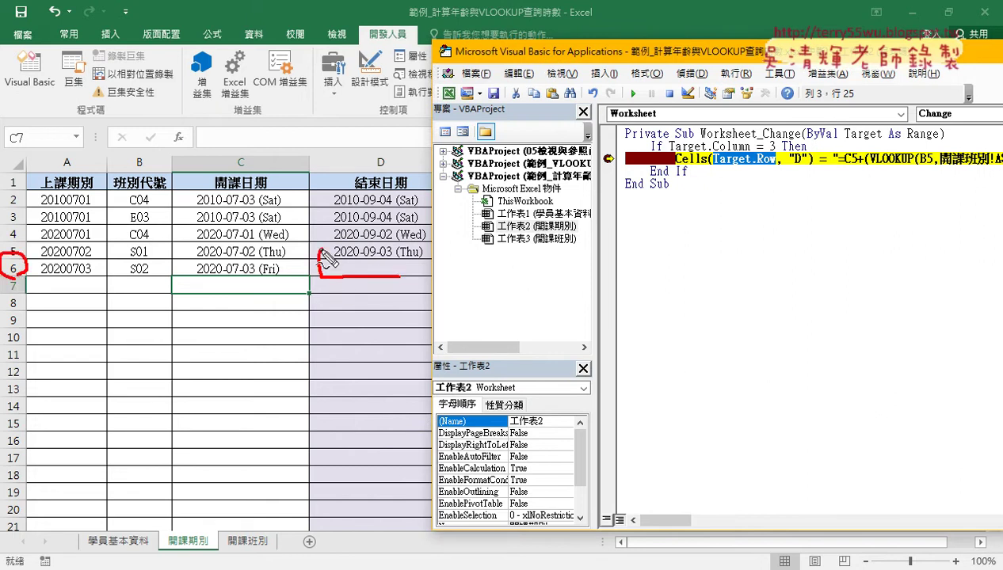
mouse_move(863, 187)
left_mouse_down()
mouse_move(891, 187)
mouse_move(762, 169)
mouse_move(791, 176)
left_mouse_up()
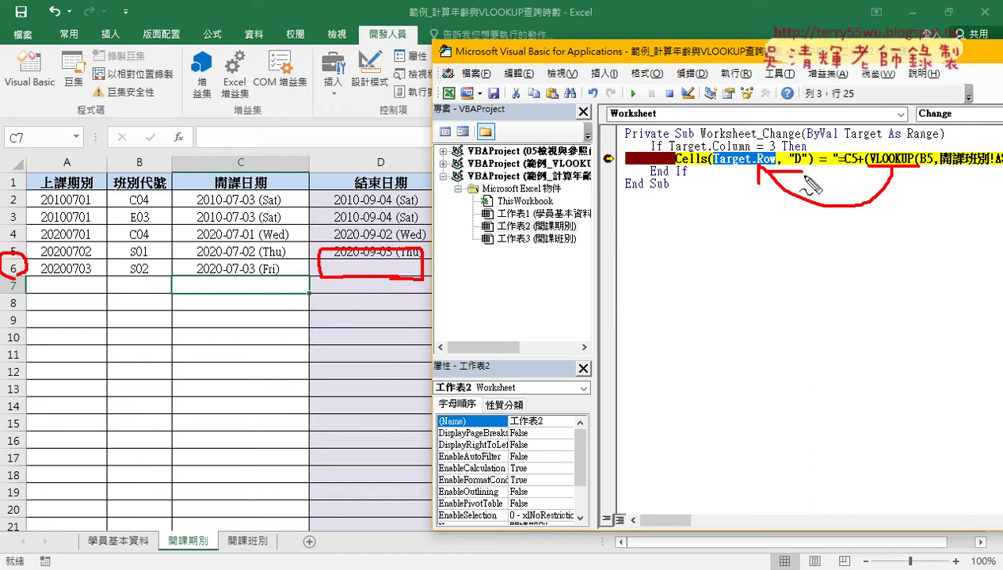
key("Escape")
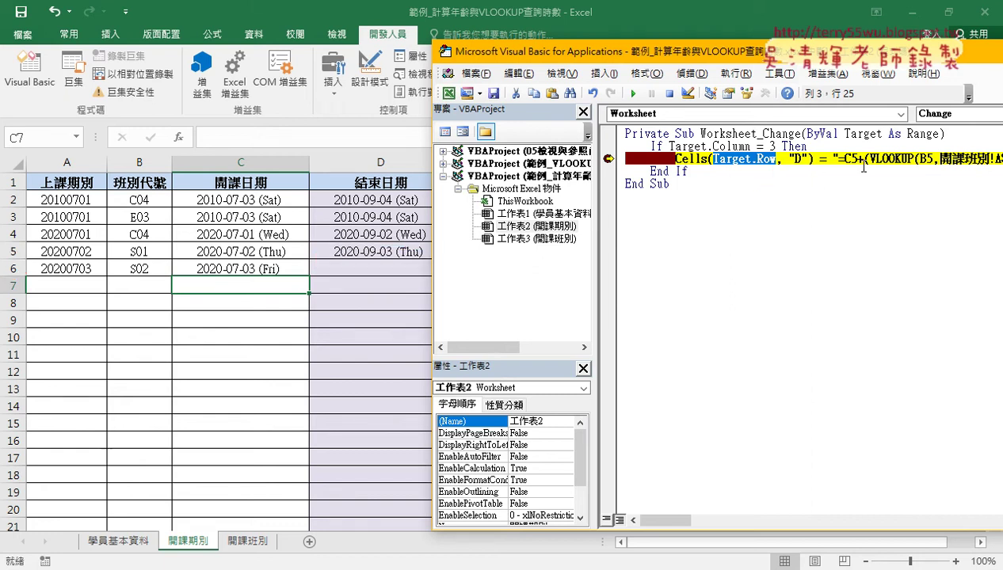
- Highlight the hard-coded row numbers in C5 and B5, then step the Cells line to fill D6
left_click(853, 159)
key("Right")
key("Right")
key("Right")
key("shift+Left")
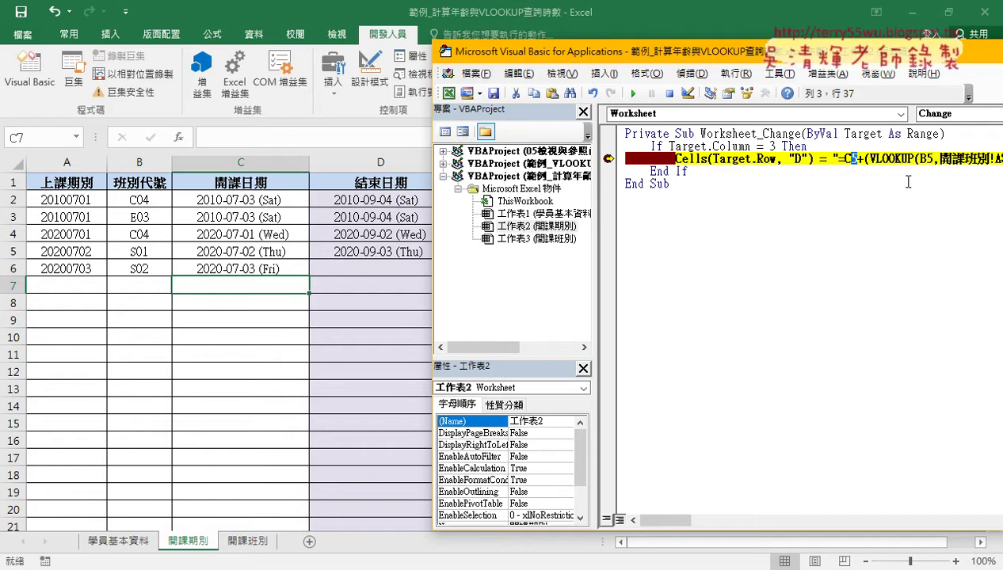
key("Left")
key("Left")
key("Left")
key("F8")
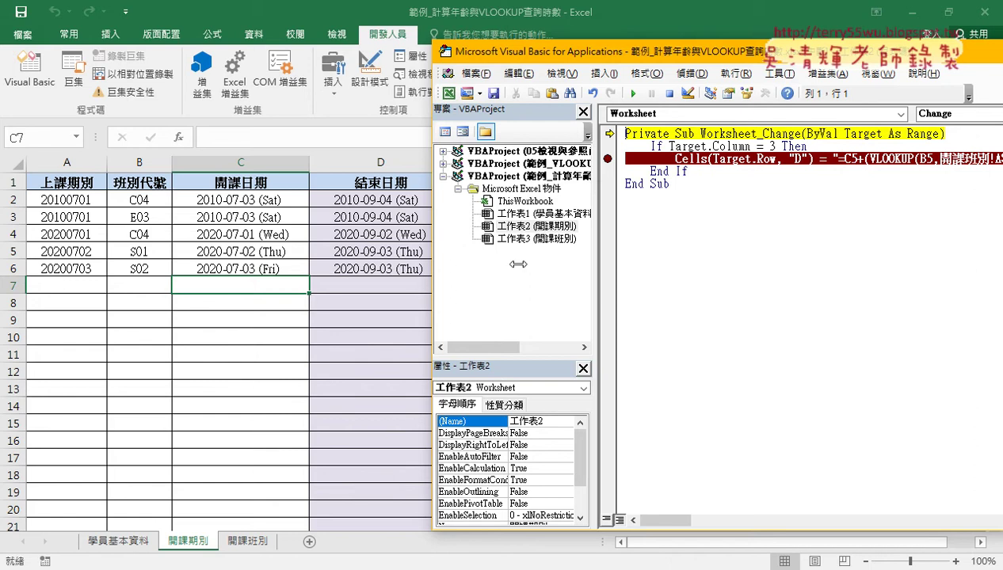
- Check D6's formula still uses C5 and B5, then reopen and widen the VBA code window
left_click(353, 263)
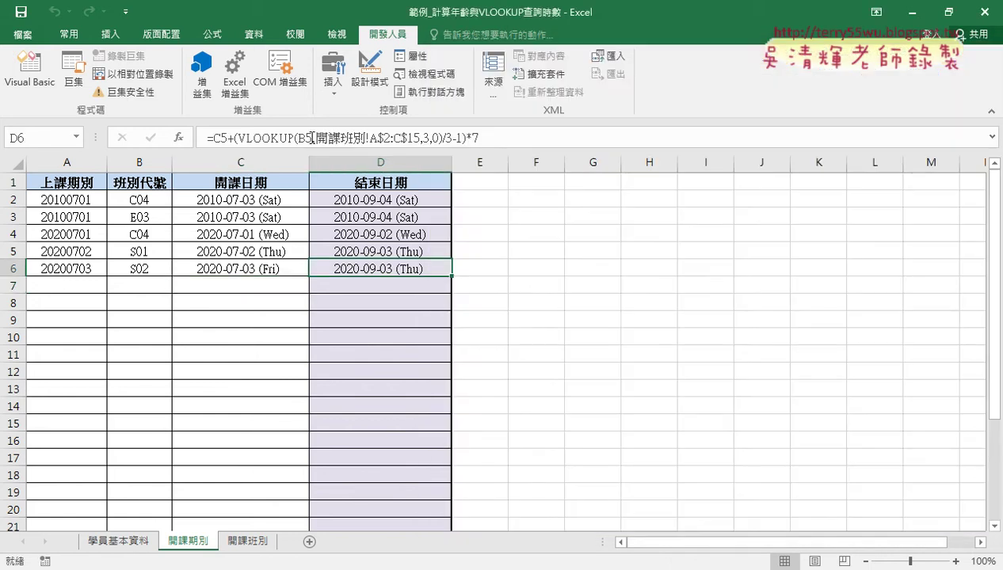
left_click(30, 69)
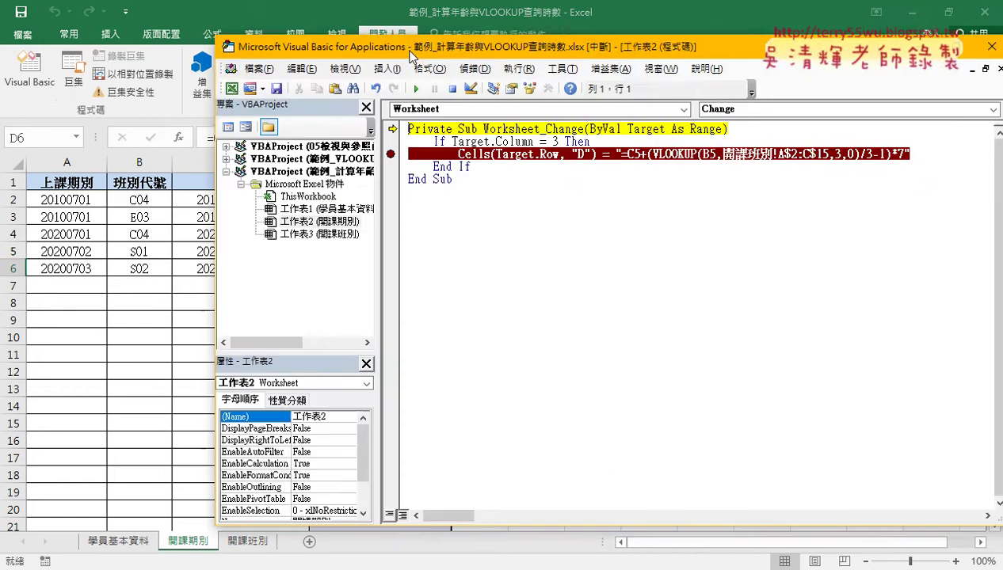
left_click_drag(409, 50, 222, 50)
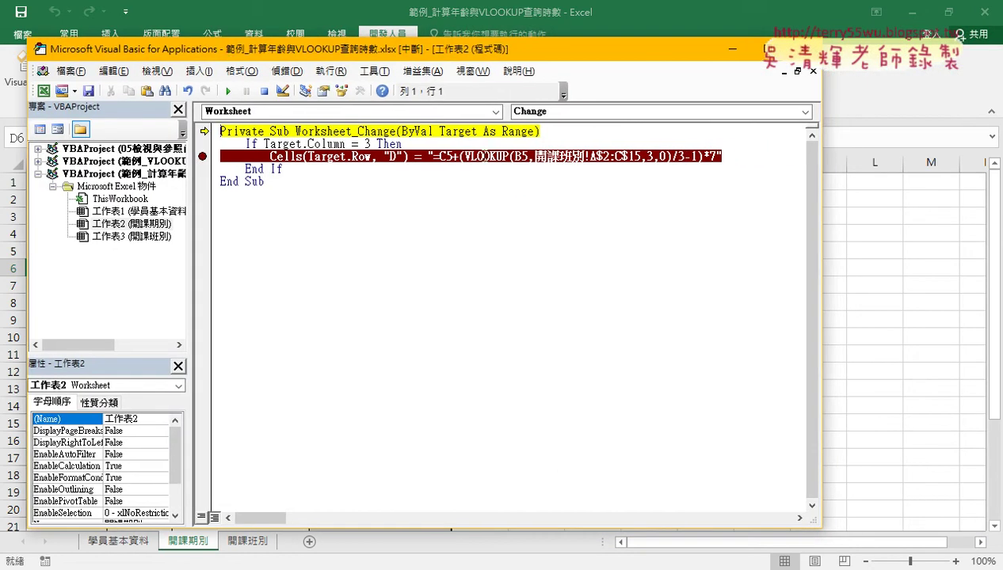
left_click_drag(822, 174, 870, 175)
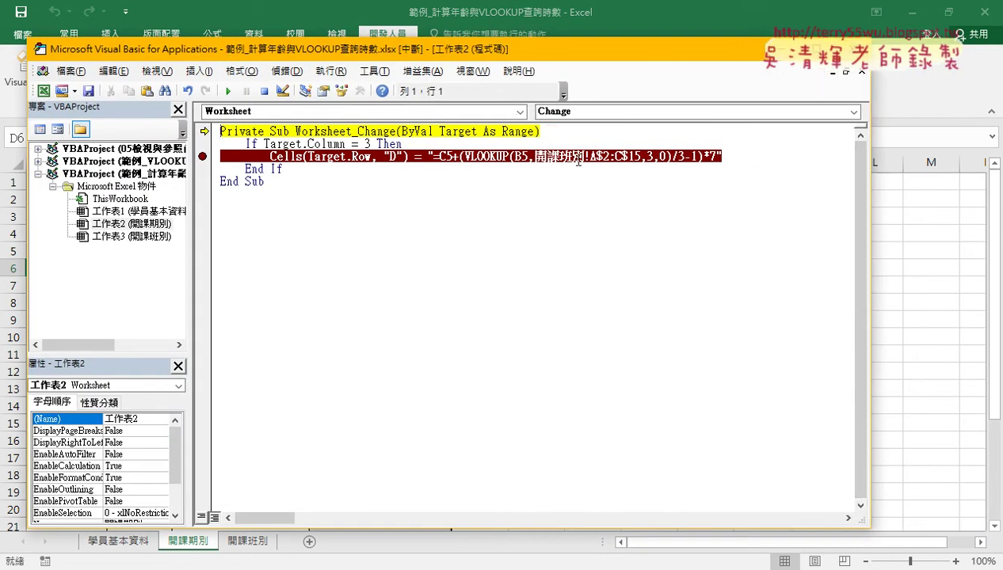
- Draw an arrow from Target.Row to B5 in the Cells line, then clear the annotations
left_click(447, 155)
key("Right")
key("Right")
key("Right")
left_click_drag(309, 166, 458, 168)
left_click_drag(521, 168, 536, 169)
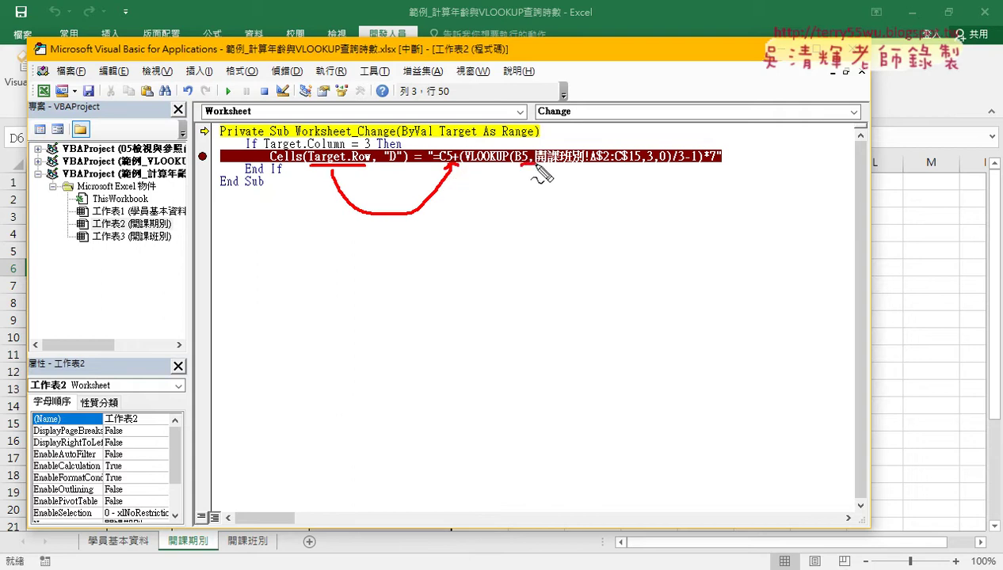
left_click_drag(333, 170, 542, 176)
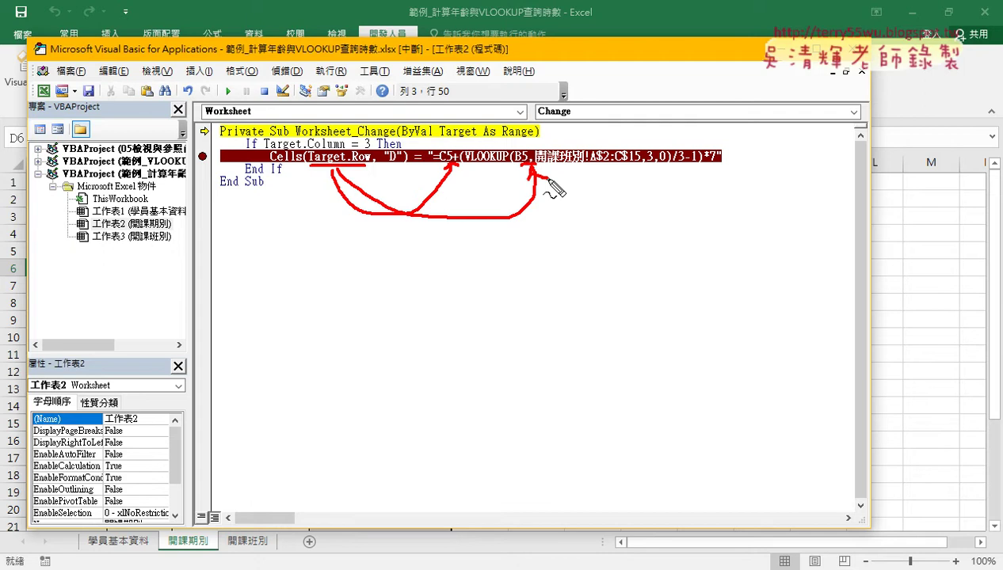
key("Escape")
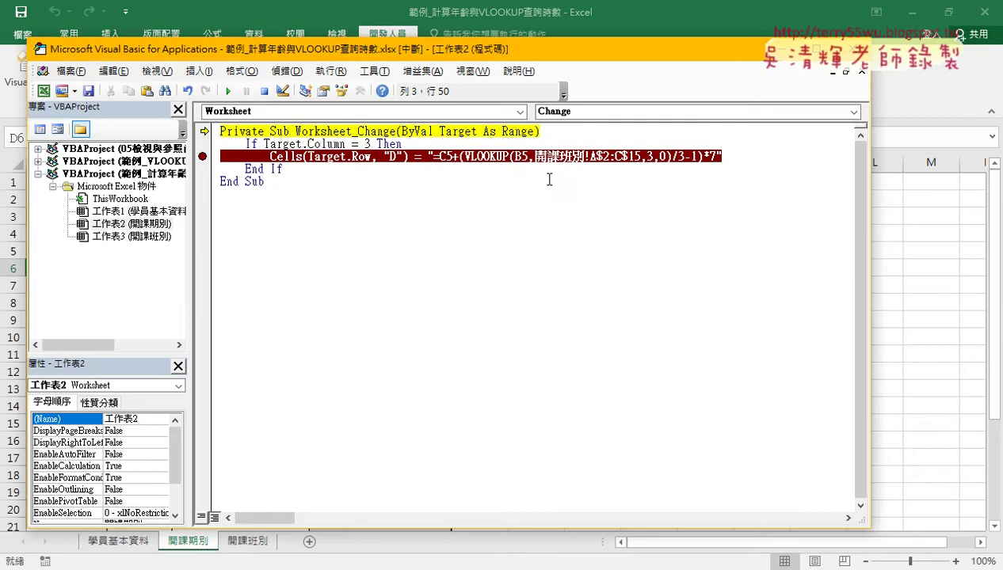
- Replace the 5 in "=C5" with " & Target.Row & " in the Cells line
left_click(451, 156)
key("shift+Left")
type("\"\"")
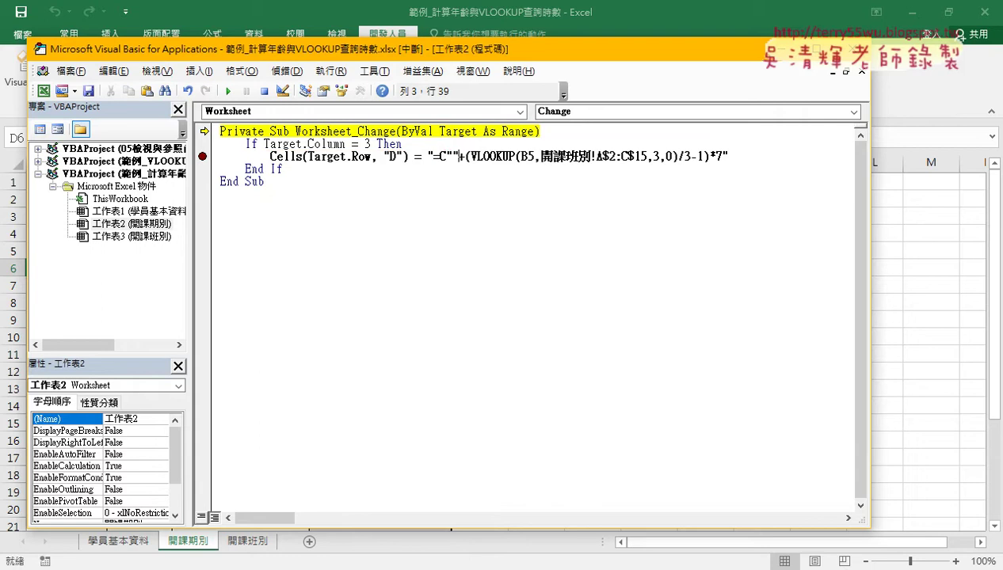
key("Left")
type("&")
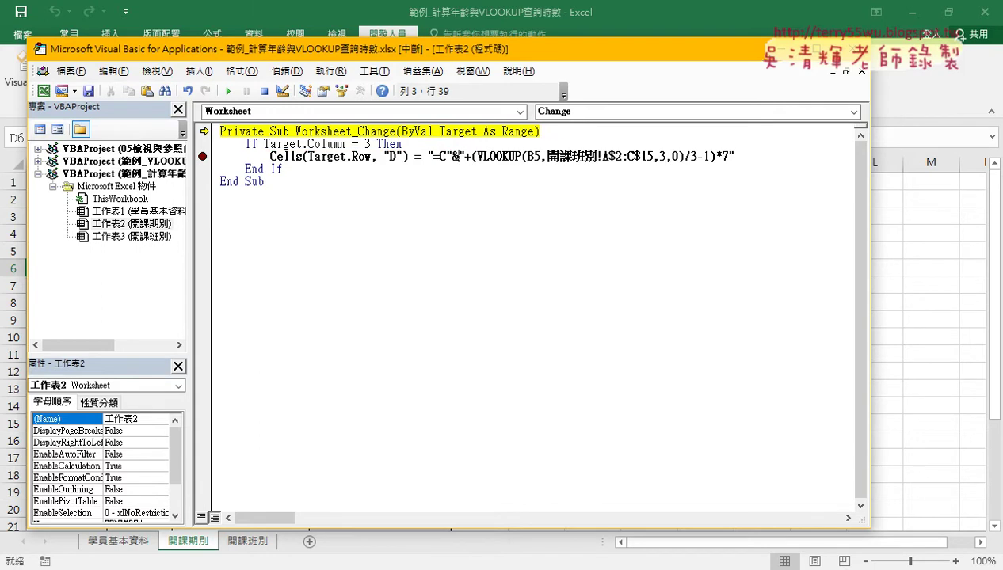
type("&")
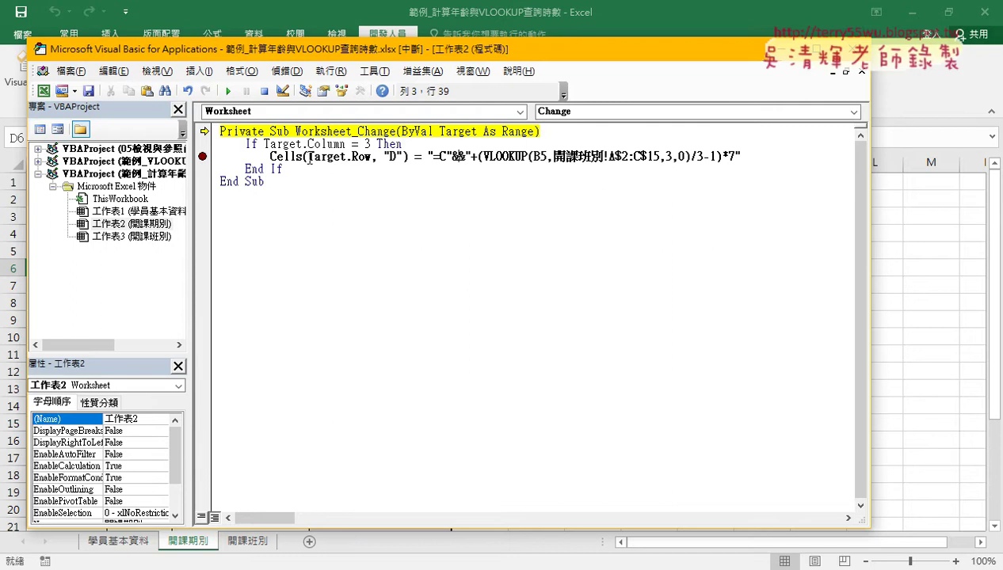
left_click_drag(308, 156, 458, 157)
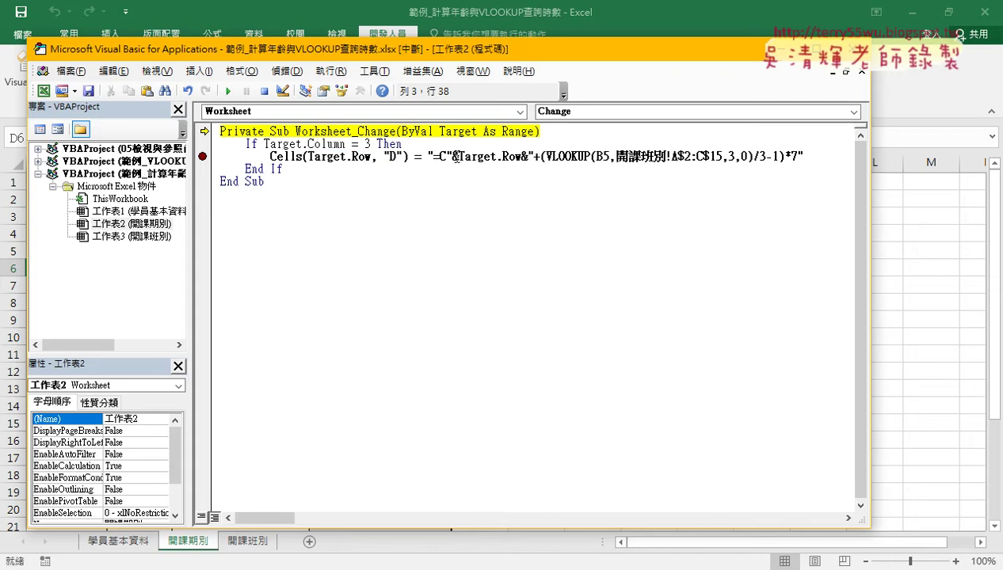
key("Right")
left_click(533, 156)
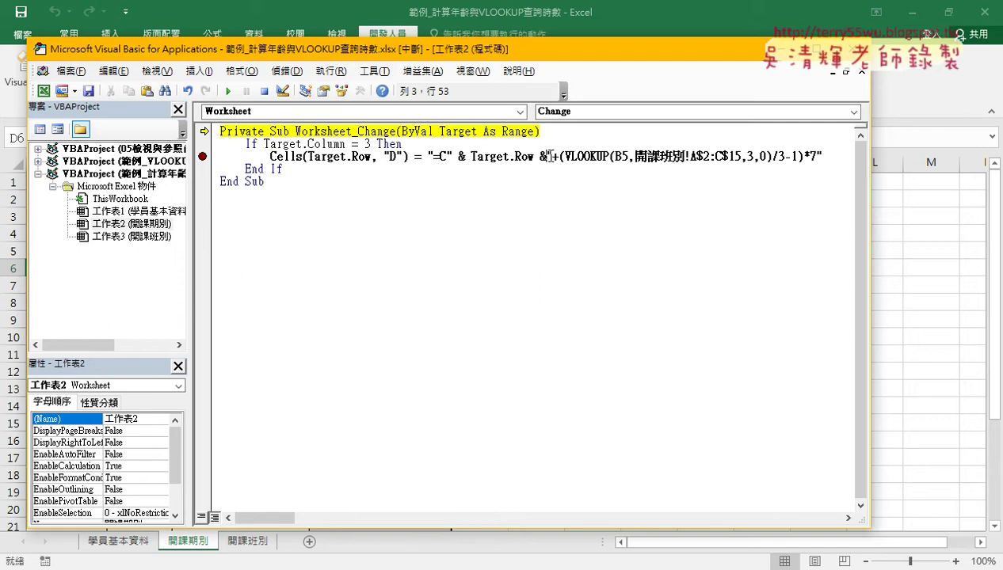
type("&")
- Finish the edit and confirm resetting the paused project
left_click(537, 198)
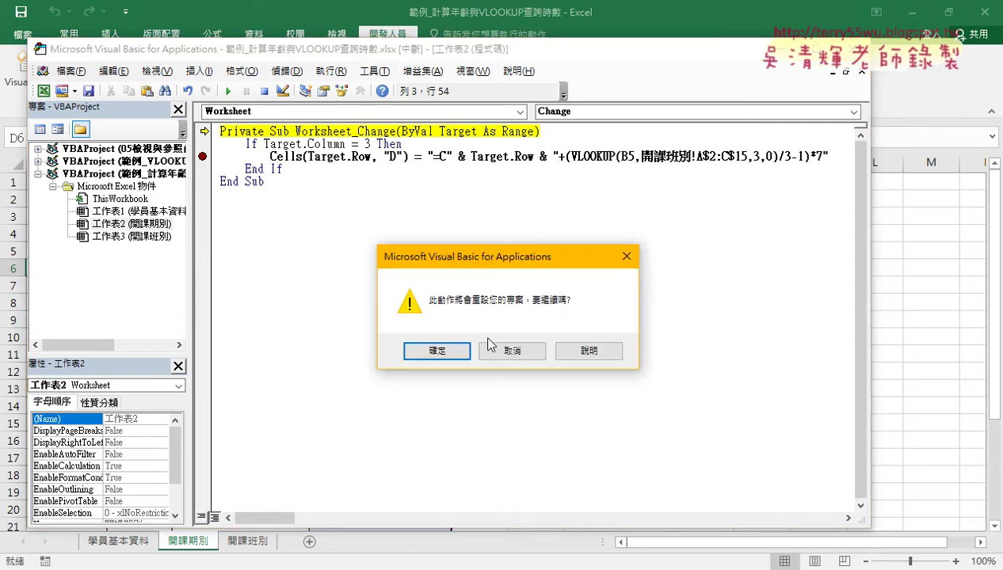
left_click(436, 350)
left_click(542, 156)
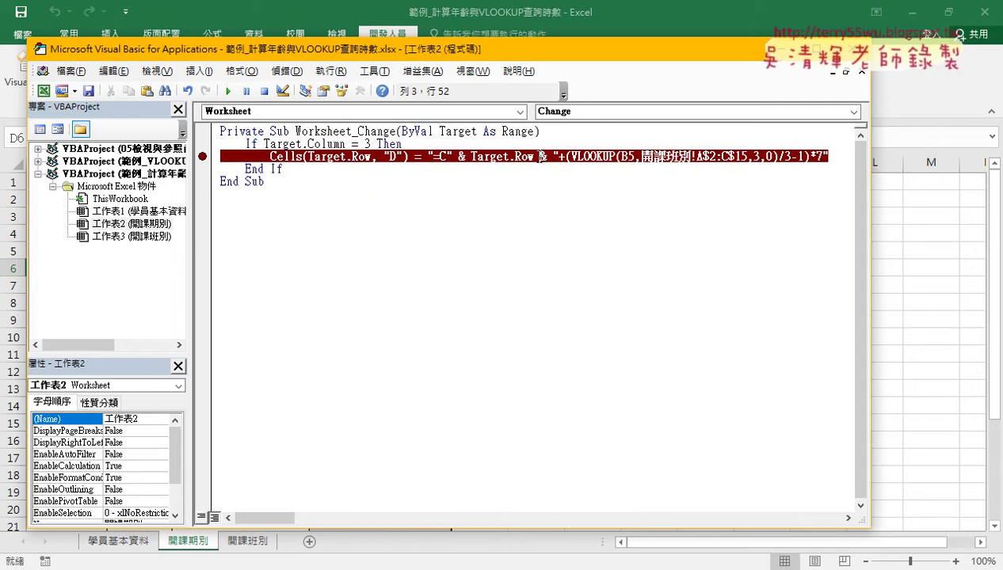
- Replace the 5 in B5 with " & Target.Row & " and widen the code window to show the full line
left_click_drag(537, 156, 471, 156)
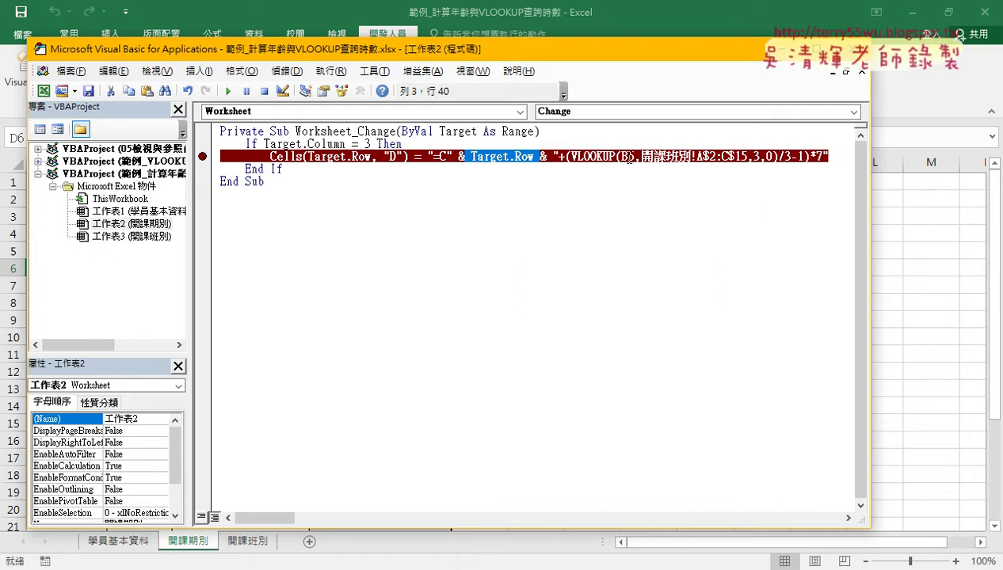
left_click_drag(627, 156, 635, 156)
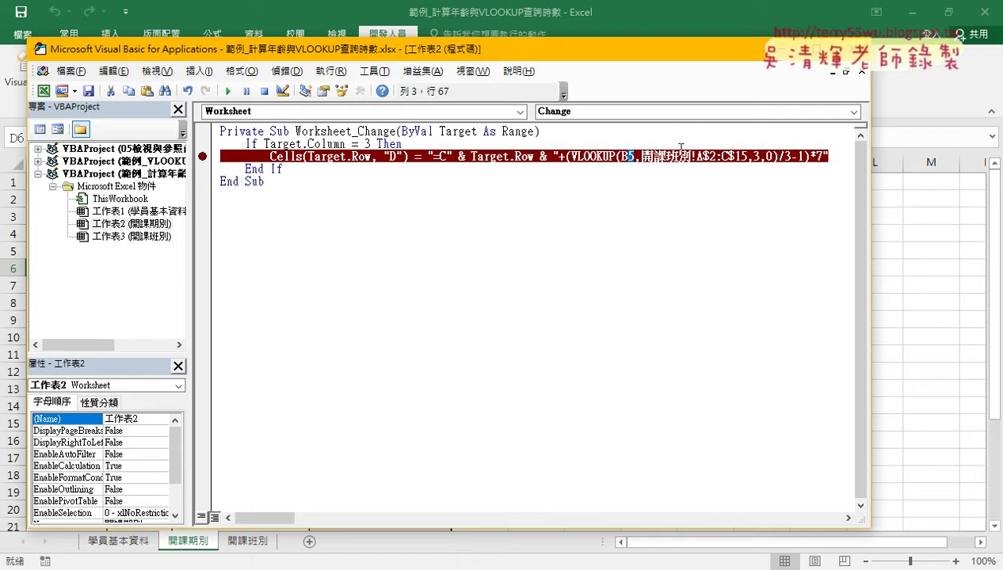
type("\"\"")
left_click(628, 156)
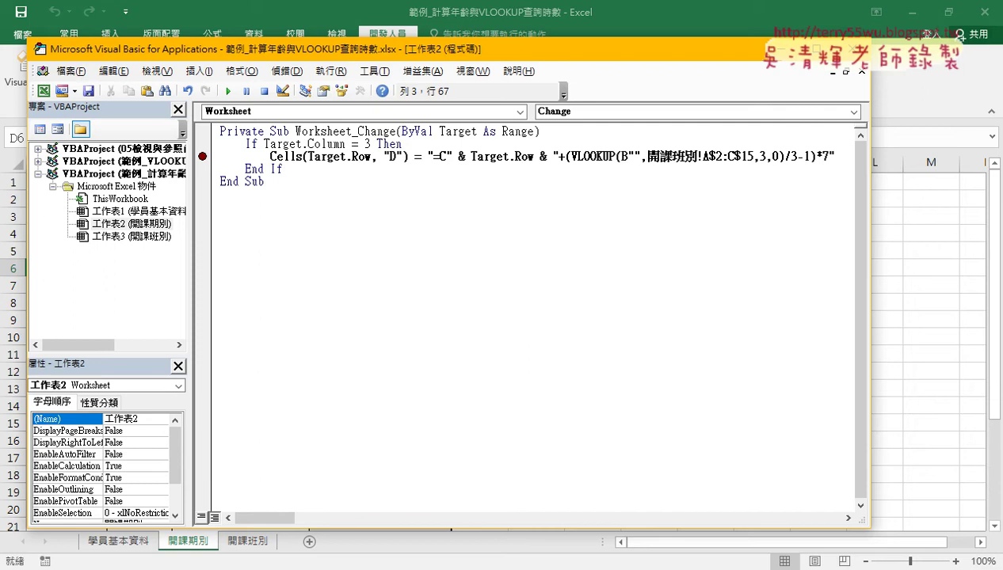
type("&&")
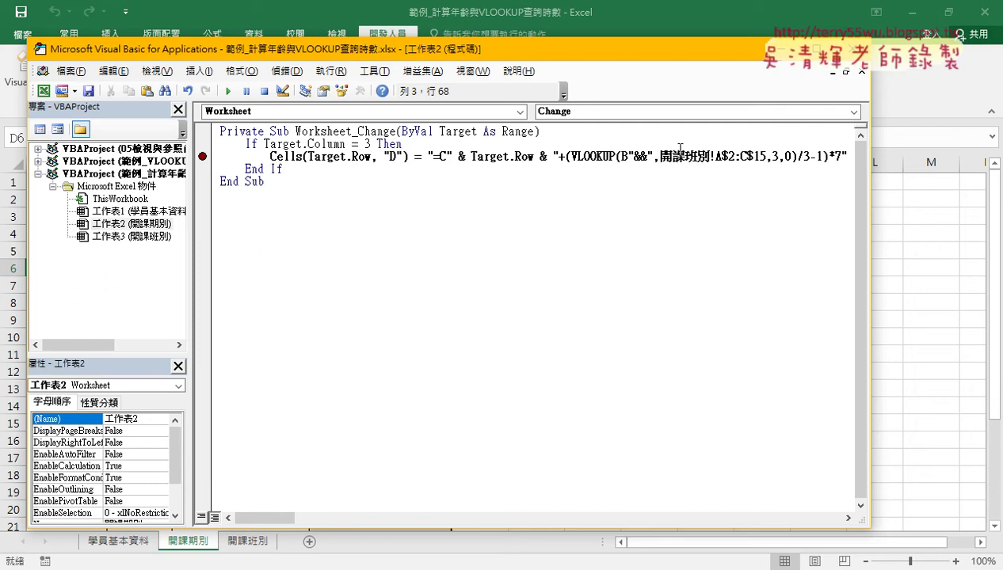
left_click_drag(470, 156, 642, 158)
left_click(634, 156)
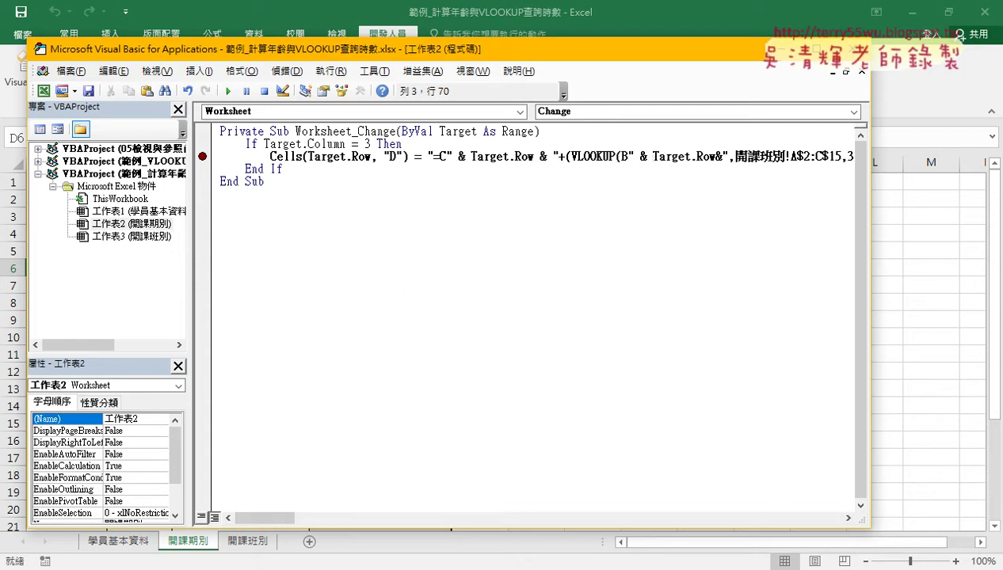
key("Right")
key("Right")
key("Right")
key("Right")
key("Right")
key("Right")
key("Right")
key("Right")
key("Right")
key("Right")
type("&")
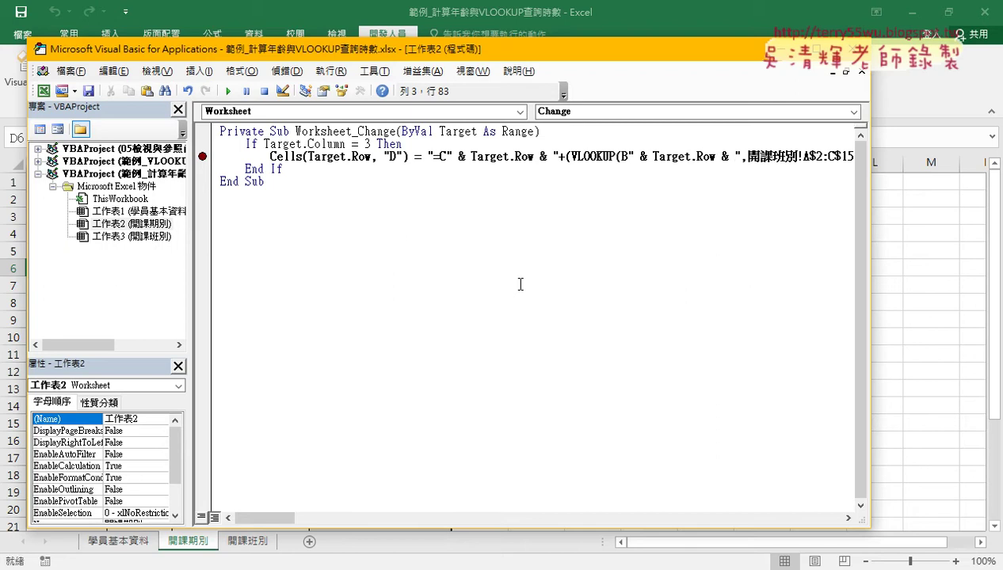
left_click_drag(869, 301, 962, 302)
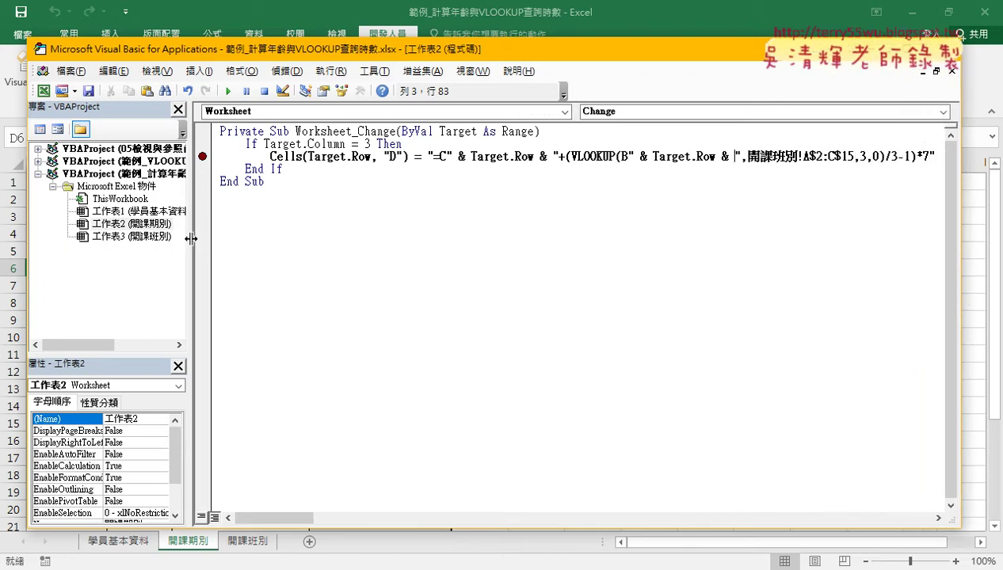
left_click_drag(191, 238, 172, 238)
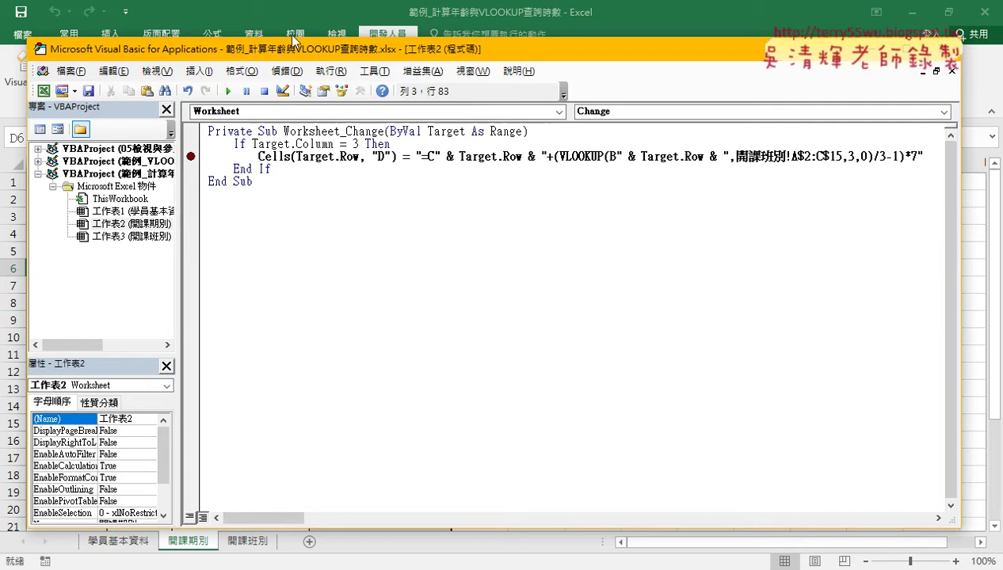
left_click_drag(304, 54, 318, 53)
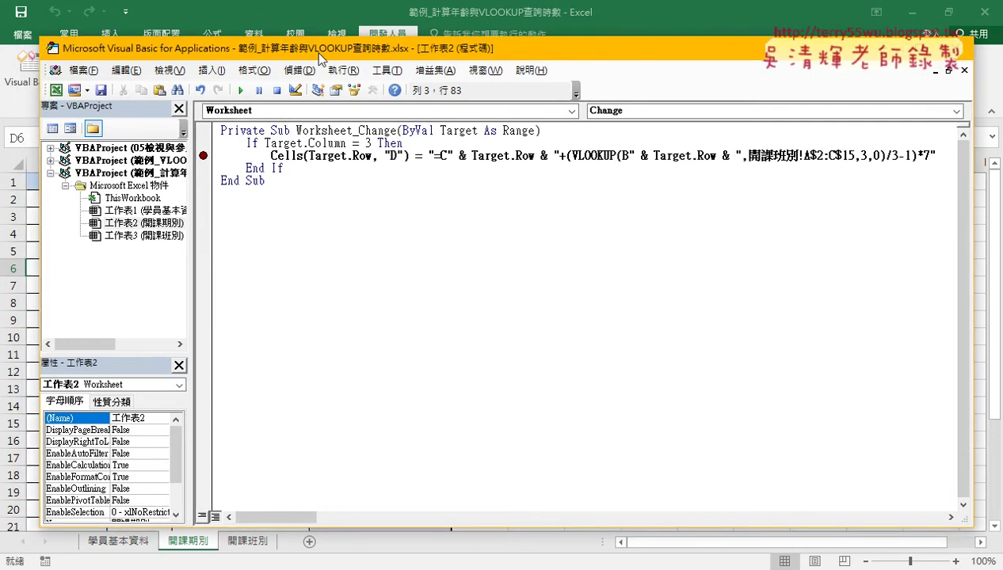
left_click(345, 225)
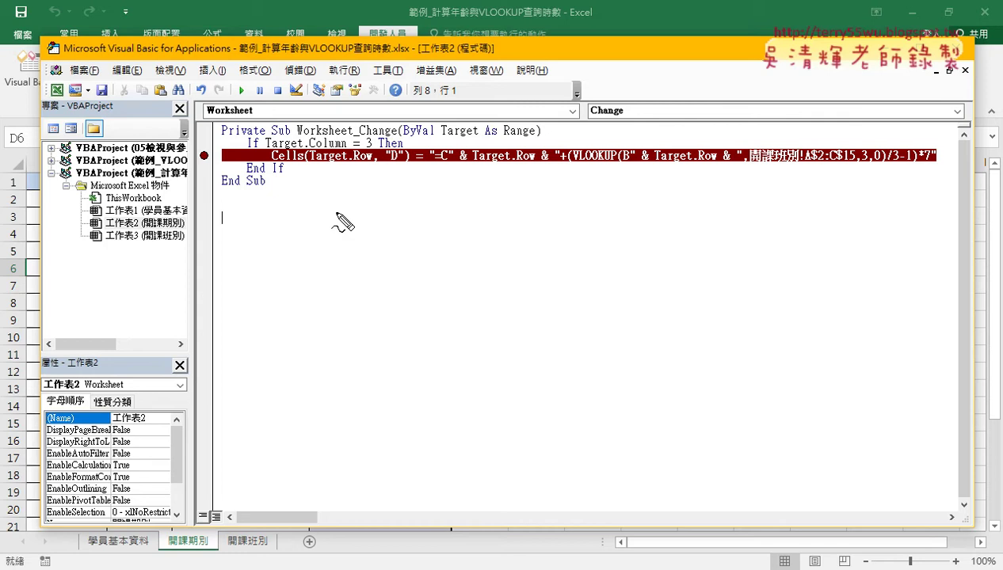
mouse_move(184, 225)
left_mouse_down()
mouse_move(83, 225)
mouse_move(188, 225)
left_mouse_up()
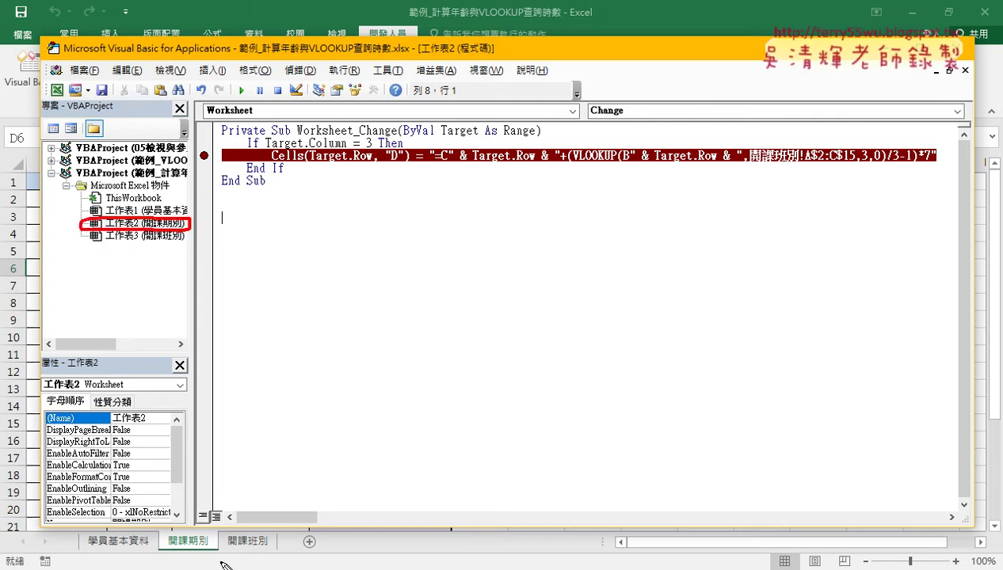
mouse_move(193, 555)
left_mouse_down()
mouse_move(157, 559)
mouse_move(215, 556)
left_mouse_up()
mouse_move(190, 520)
left_mouse_down()
mouse_move(134, 261)
mouse_move(170, 255)
left_mouse_up()
left_click_drag(263, 119, 219, 120)
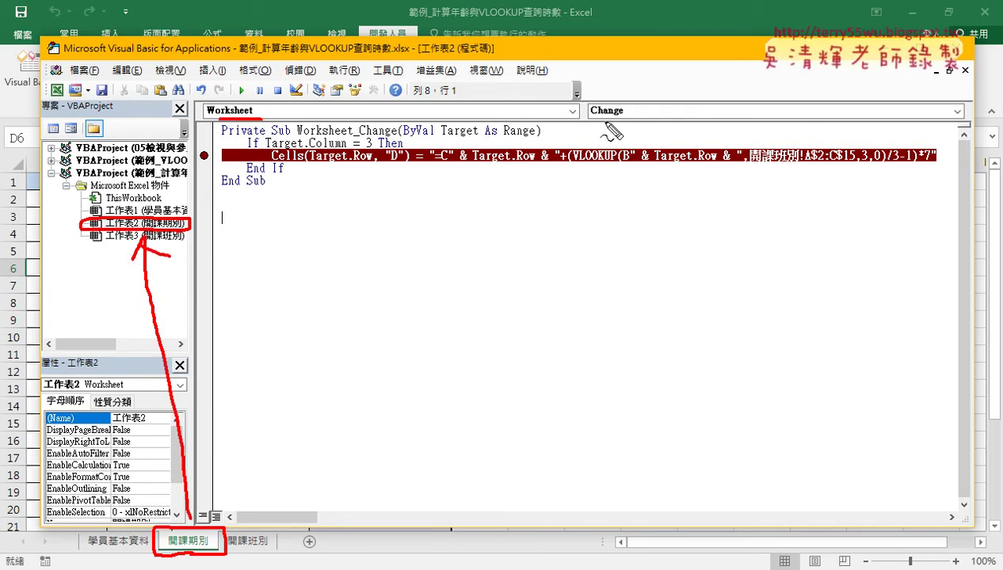
left_click_drag(626, 120, 593, 120)
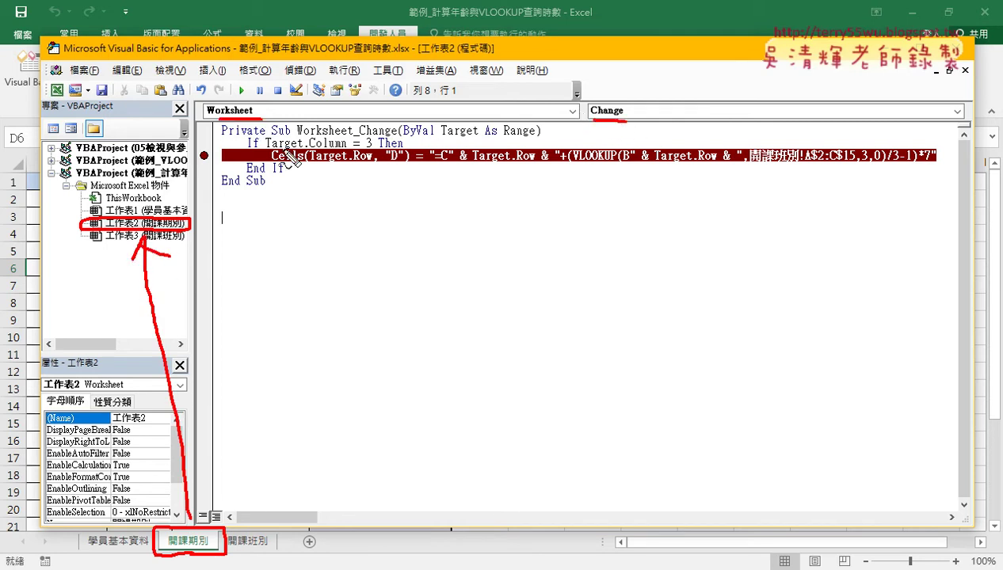
left_click_drag(370, 136, 366, 150)
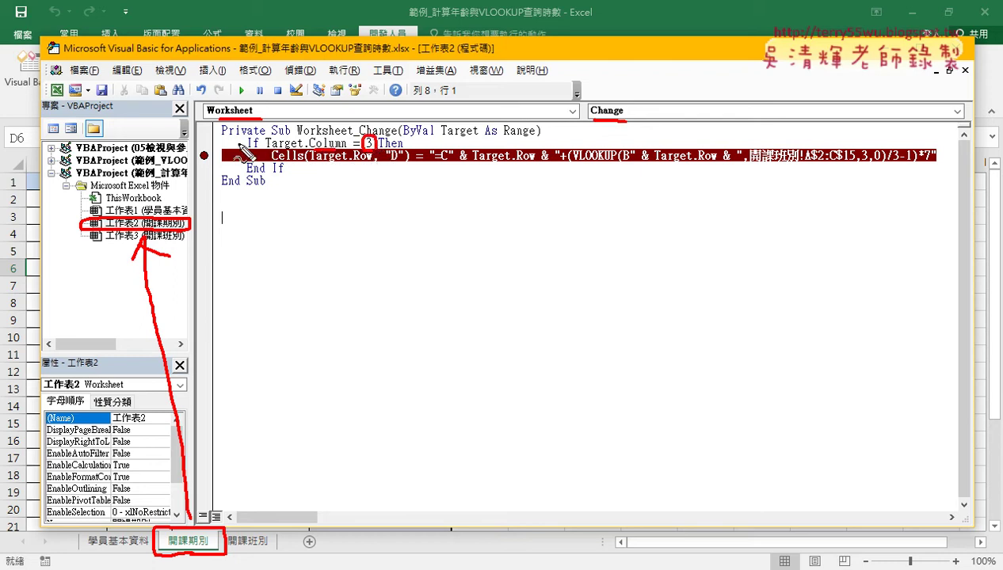
left_click_drag(213, 143, 238, 143)
left_click_drag(229, 137, 230, 149)
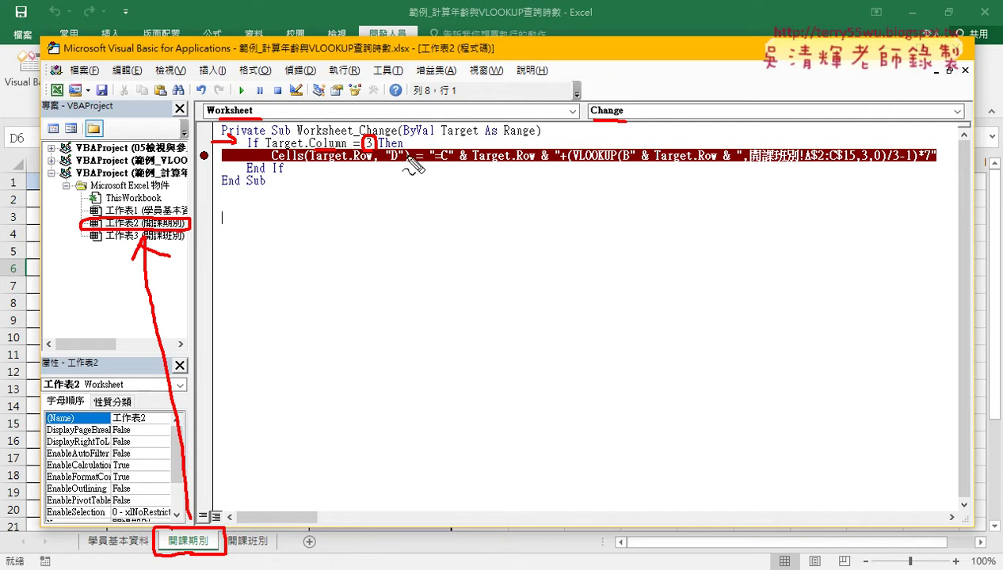
mouse_move(458, 166)
left_mouse_down()
mouse_move(507, 166)
mouse_move(462, 195)
mouse_move(372, 166)
mouse_move(403, 169)
left_mouse_up()
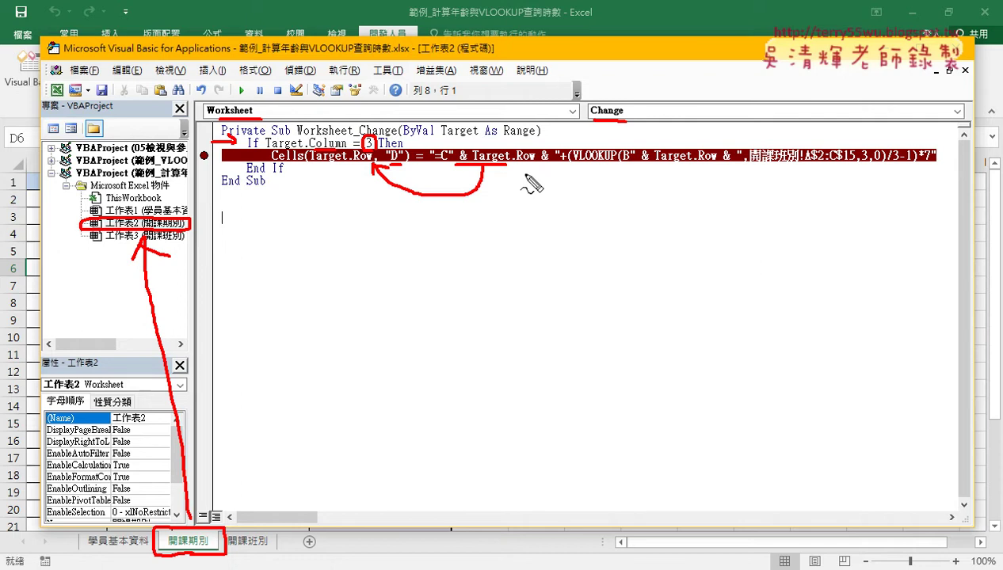
key("Escape")
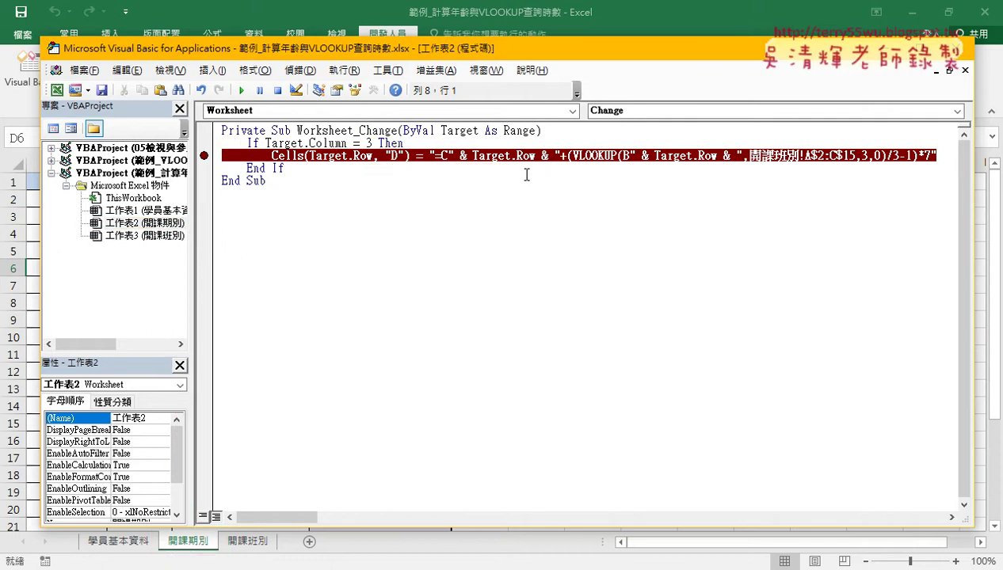
- Enter period 2020/7/4 in A7 and class code S01 in B7
key("alt+F11")
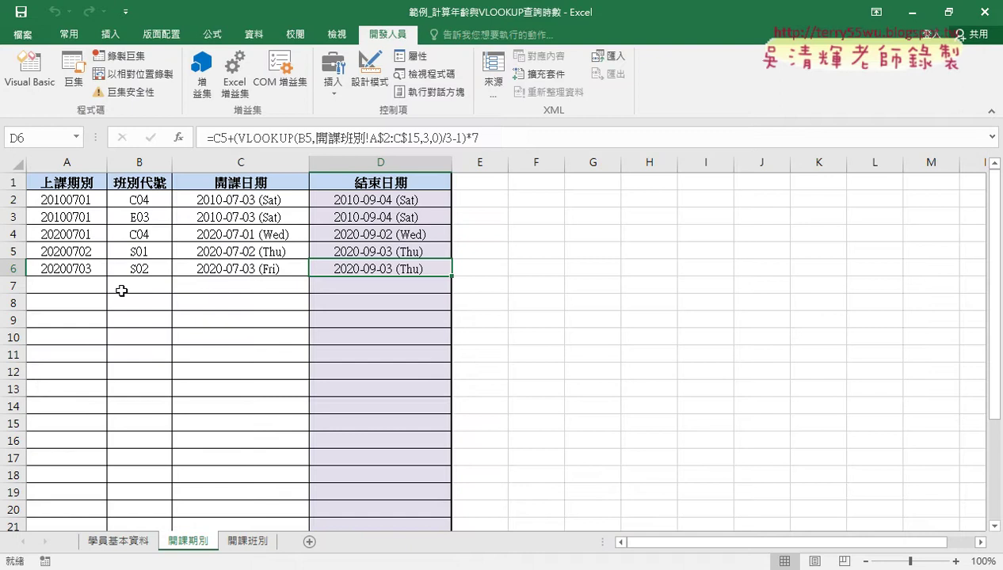
left_click(62, 286)
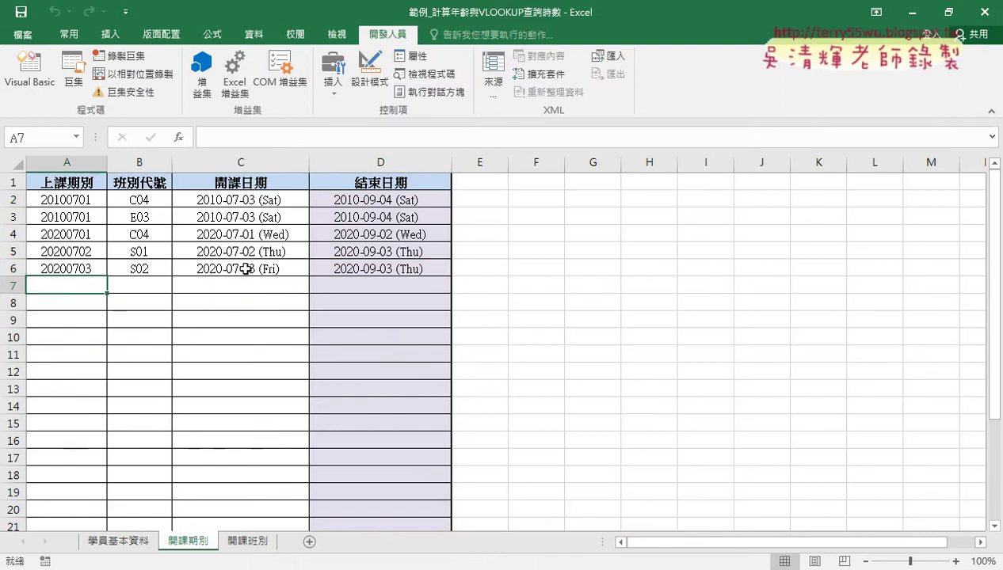
type("20")
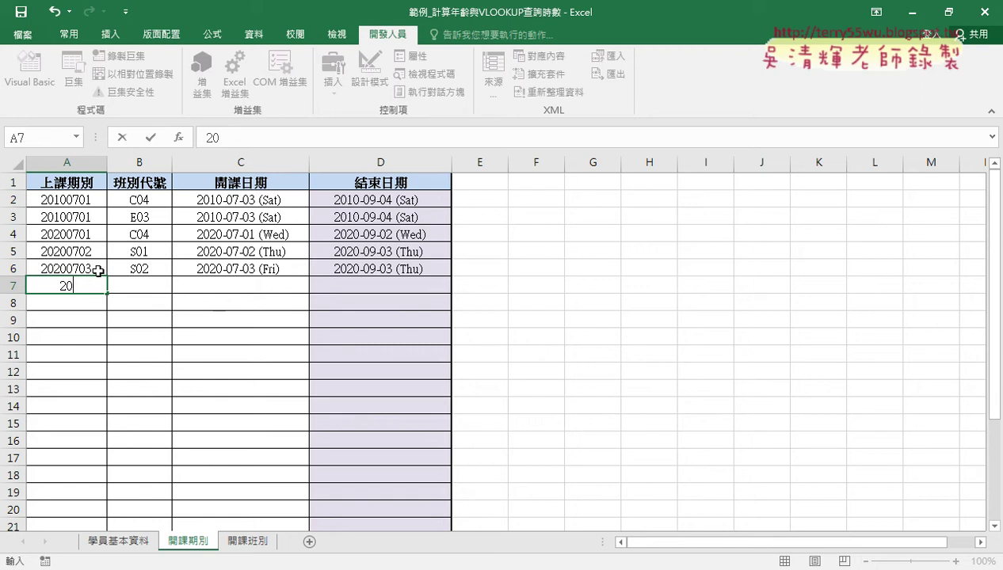
type("20")
type("/7")
type("/4")
key("Return")
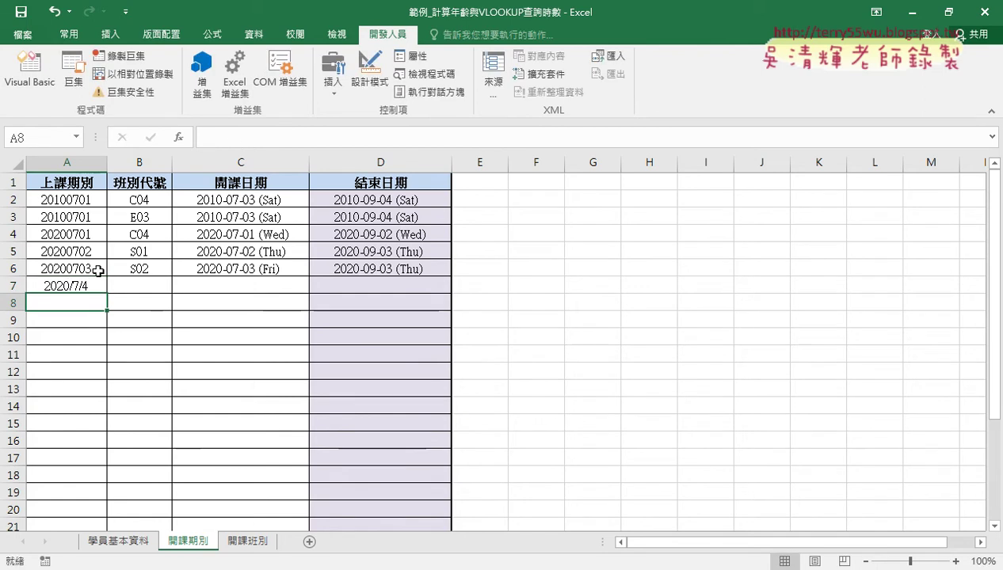
left_click(158, 283)
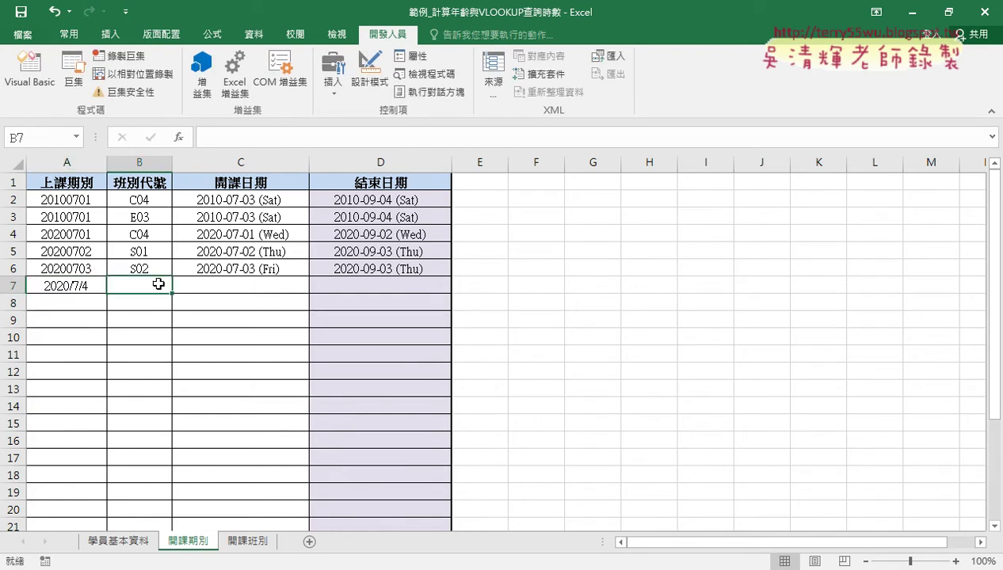
type("S01")
key("Return")
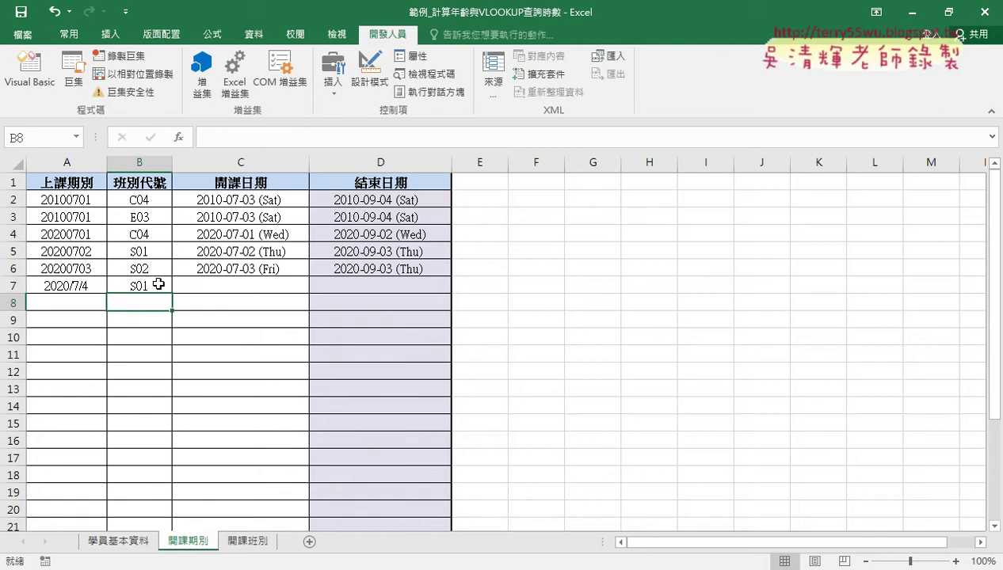
- Enter start date 2020/7/4 in C7 to trigger the macro
key("Up")
key("Right")
type("20")
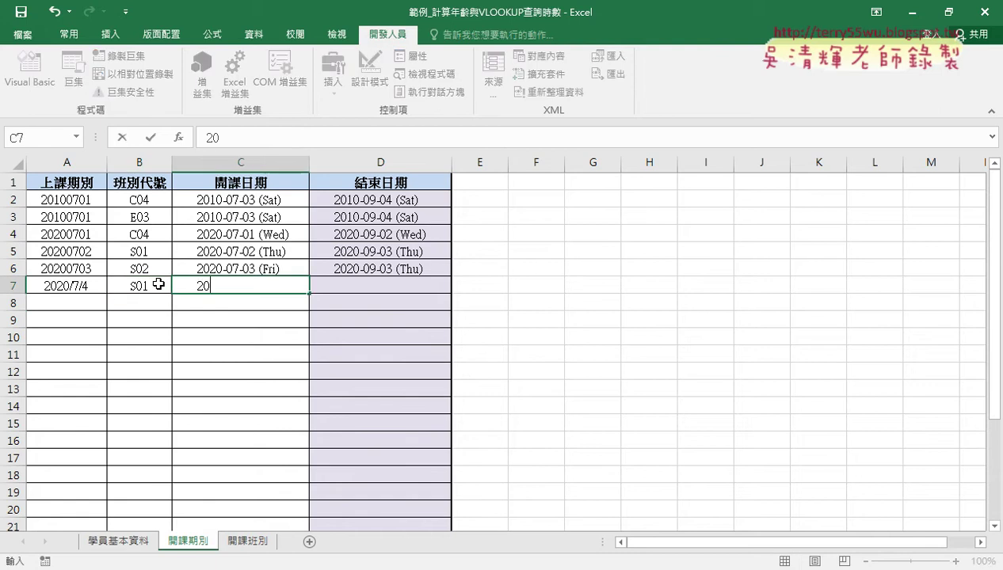
type("20/7/")
type("4")
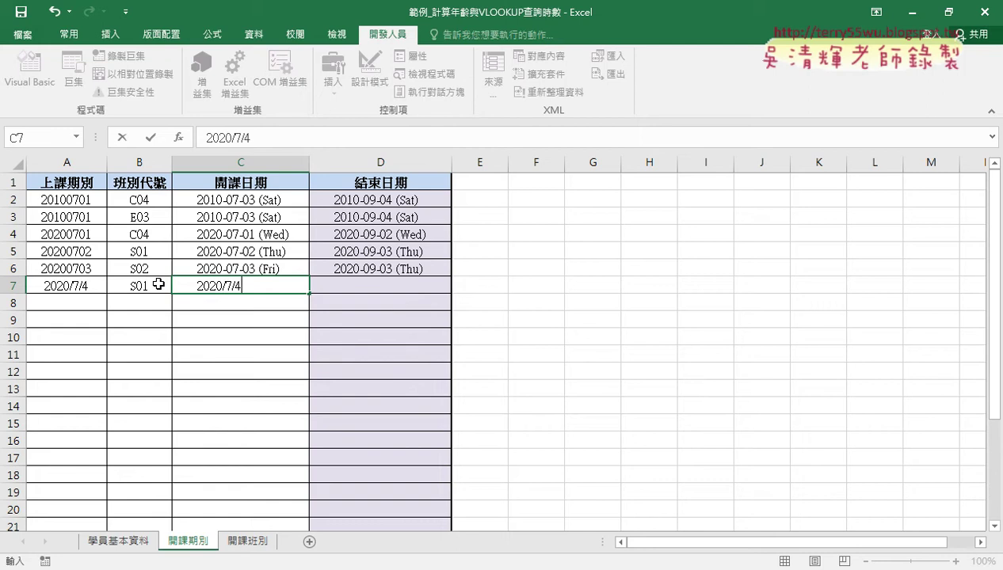
key("Return")
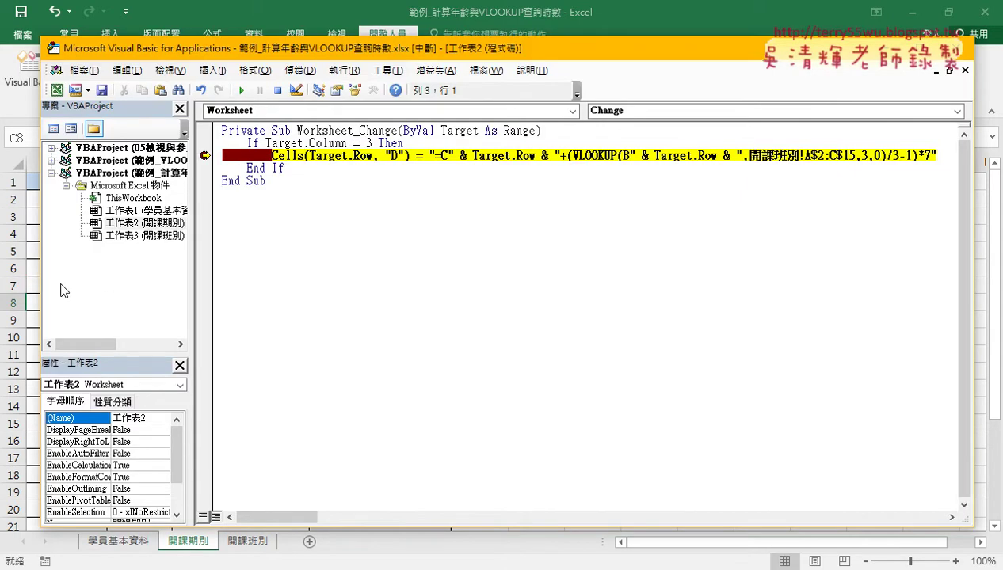
- Resume the paused macro so D7 fills with the end date 2020-09-05 (Sat)
left_click_drag(39, 280, 414, 271)
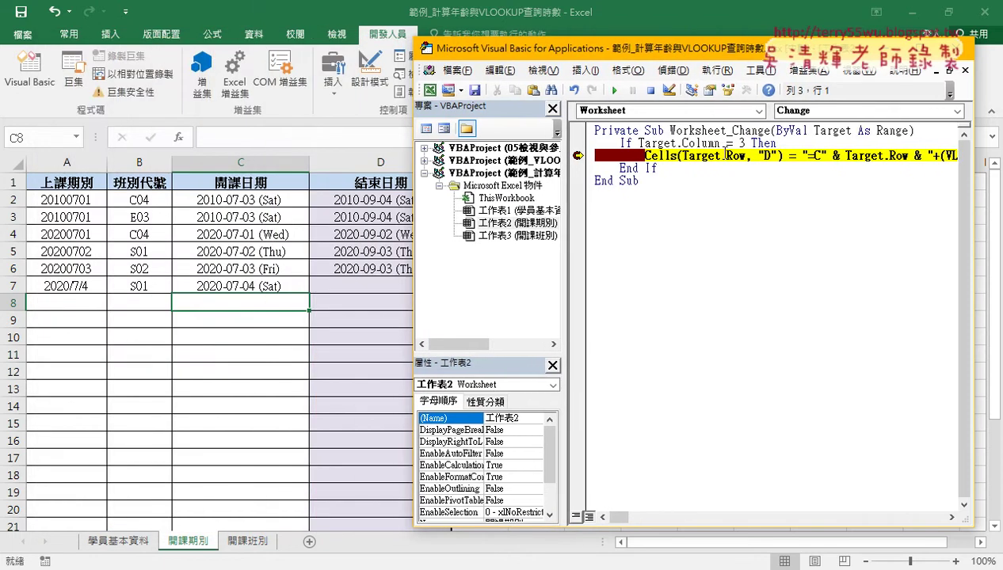
mouse_move(861, 156)
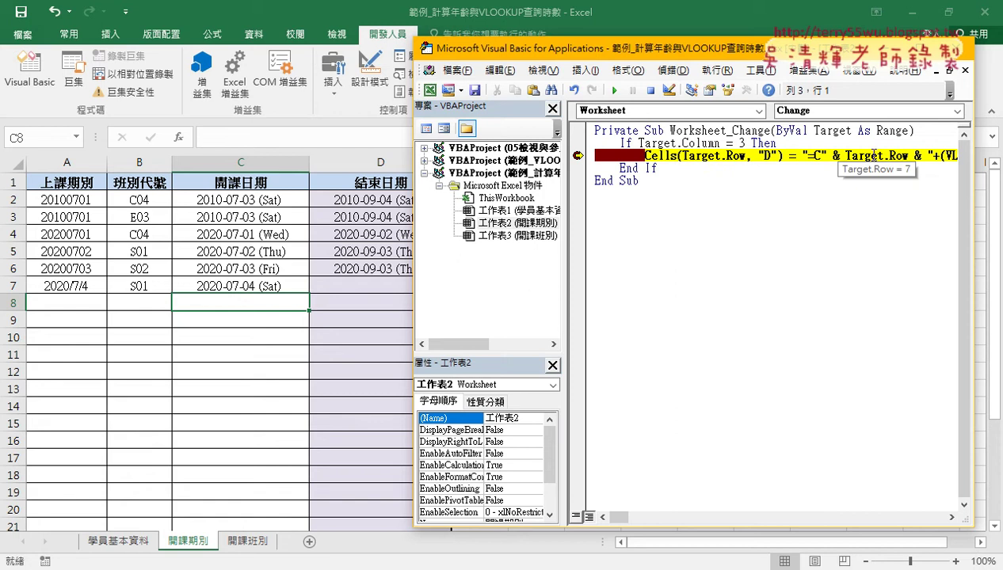
mouse_move(902, 159)
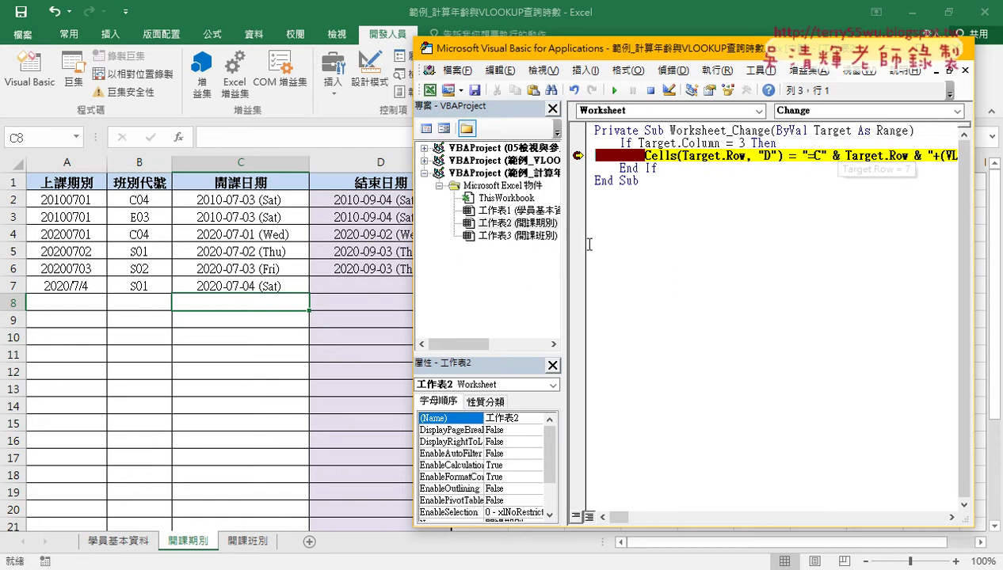
left_click(614, 89)
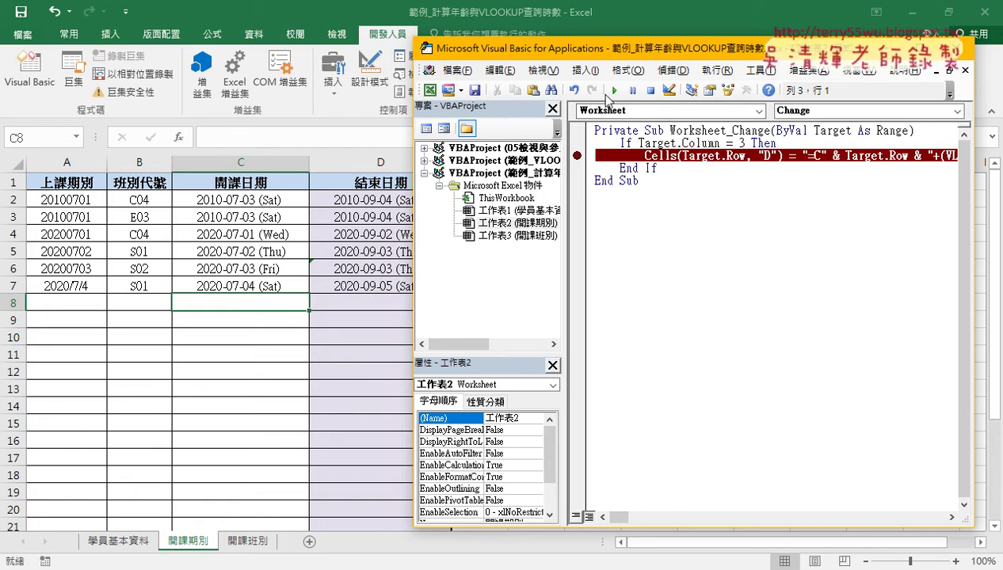
- Inspect D7's formula, marking its C7 and B7 references and the end-date result
left_click(374, 288)
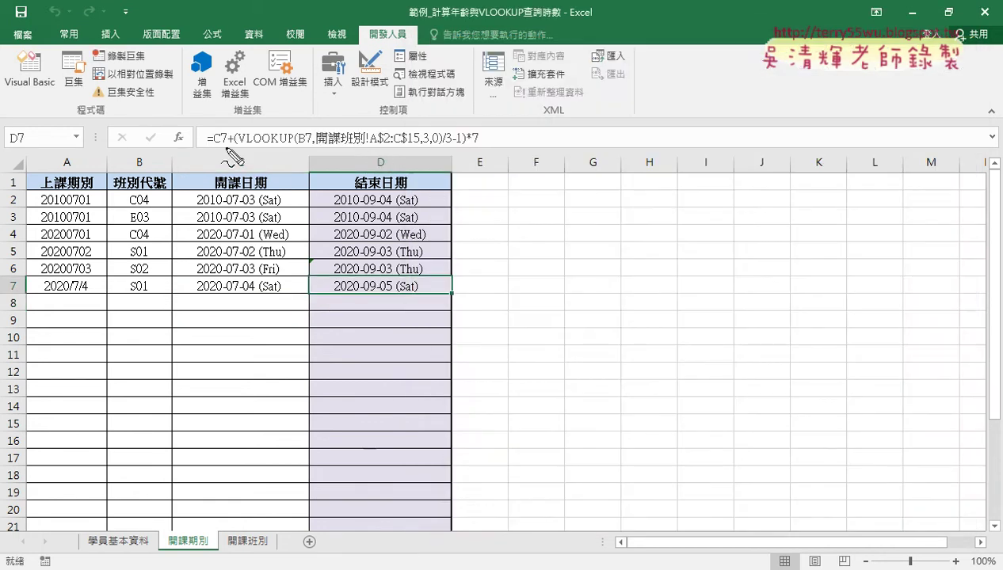
left_click_drag(215, 147, 226, 147)
left_click_drag(302, 147, 312, 146)
mouse_move(319, 278)
left_mouse_down()
mouse_move(320, 292)
mouse_move(324, 275)
left_mouse_up()
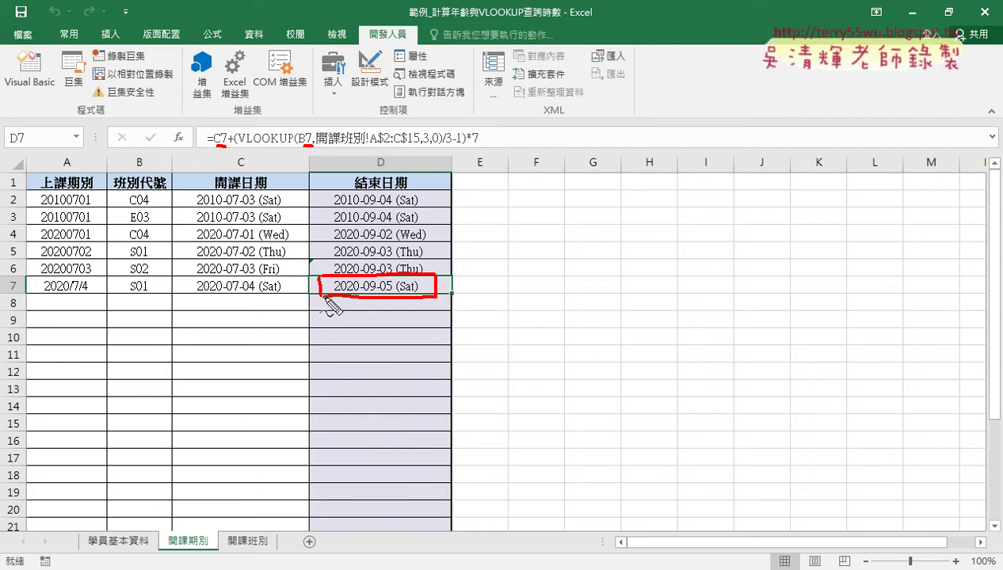
key("Escape")
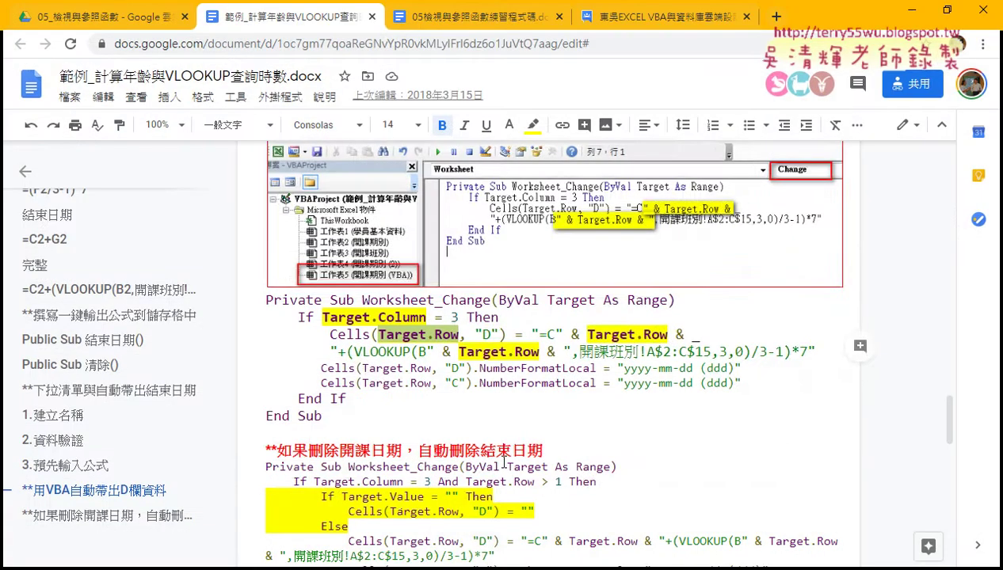
- Highlight the heading words 刪除開課日期 in the notes, then select start date cell C7
scroll(500, 458, "down", 3)
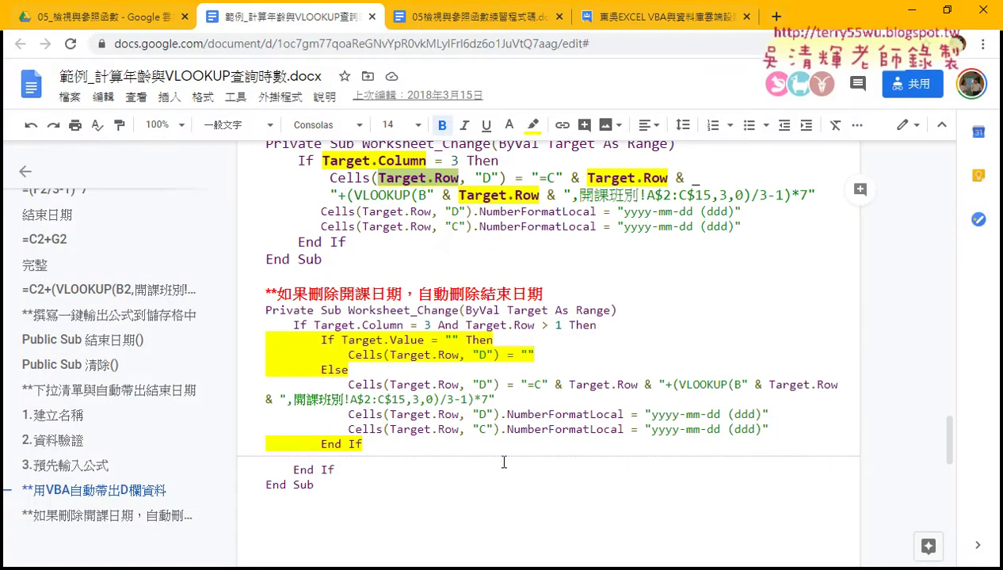
left_click_drag(309, 294, 402, 294)
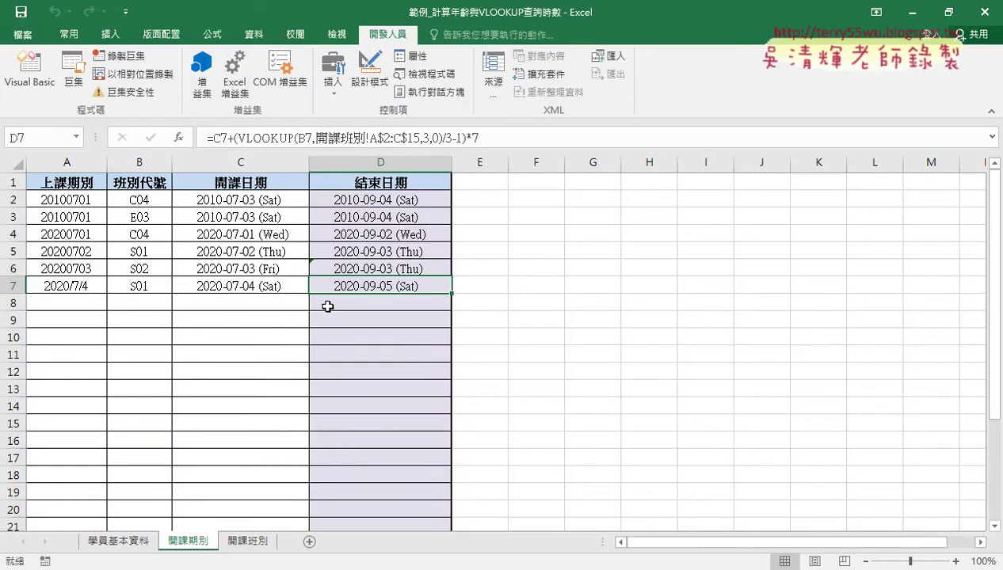
left_click(306, 286)
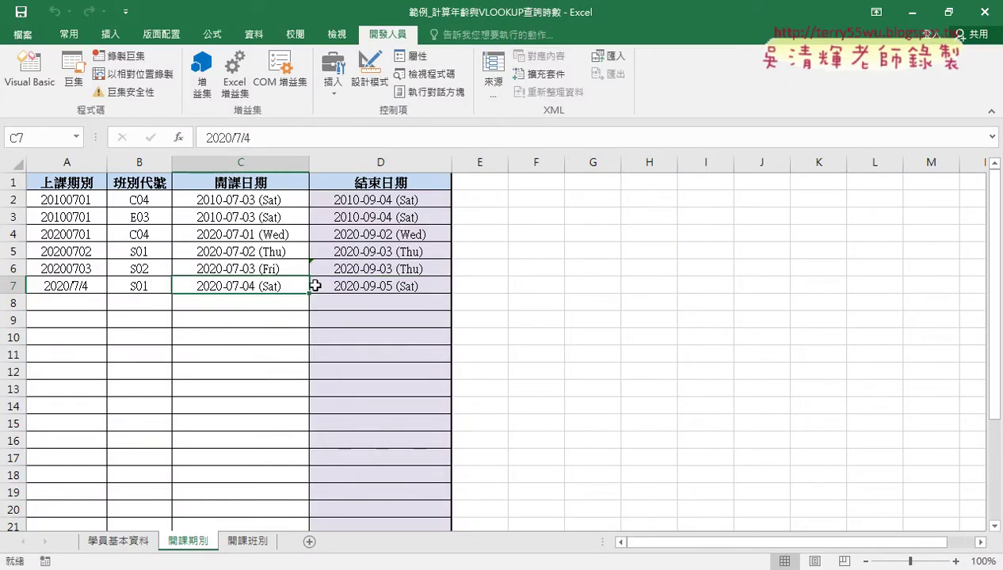
- Delete C7's start date, drop the breakpoint and resume, leaving D7 at 1900-03-03
key("Delete")
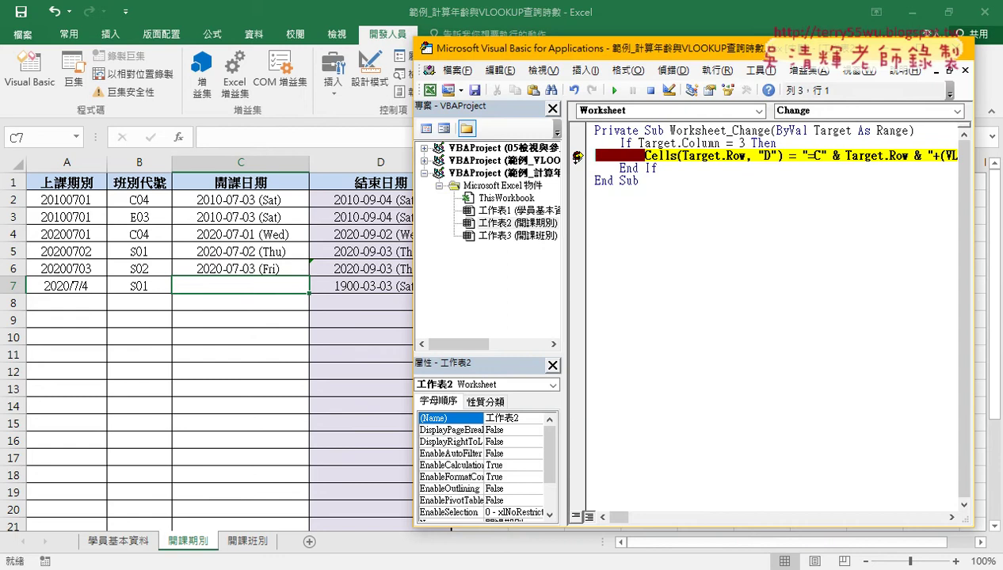
left_click(568, 155)
left_click(614, 91)
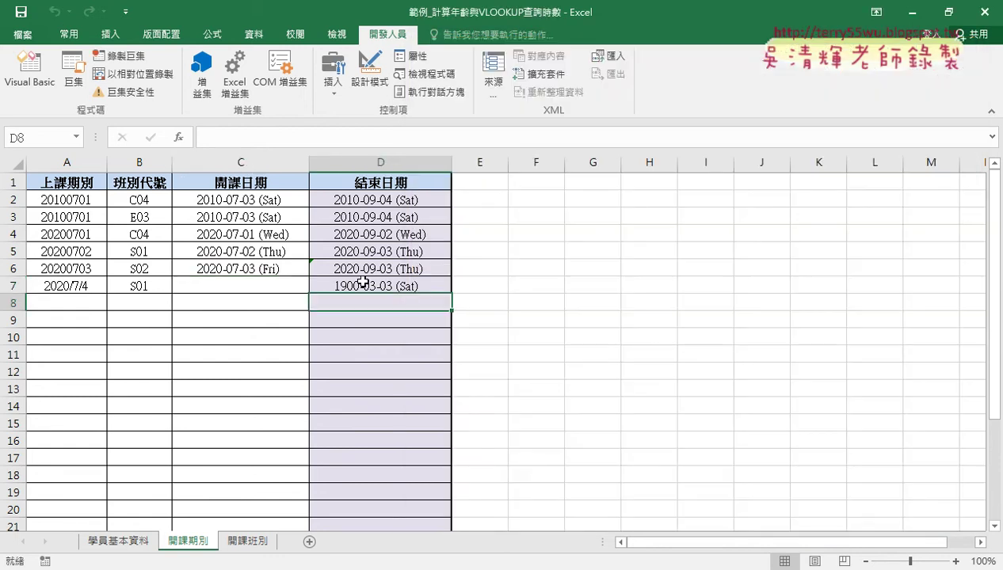
left_click(378, 289)
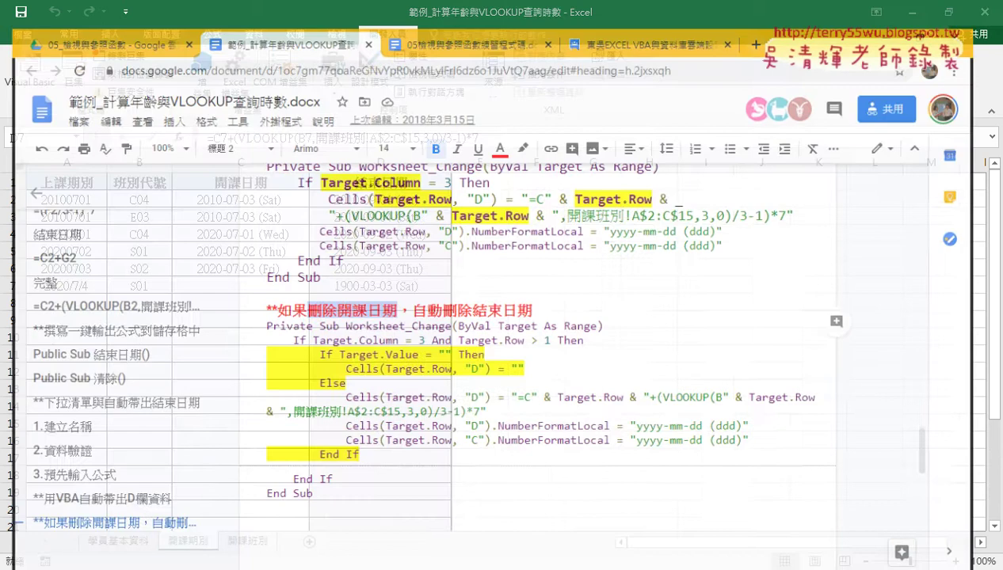
- Select the revised Worksheet_Change block, including the lines that blank the end date
mouse_move(348, 369)
left_mouse_down()
mouse_move(261, 351)
mouse_move(262, 339)
left_mouse_up()
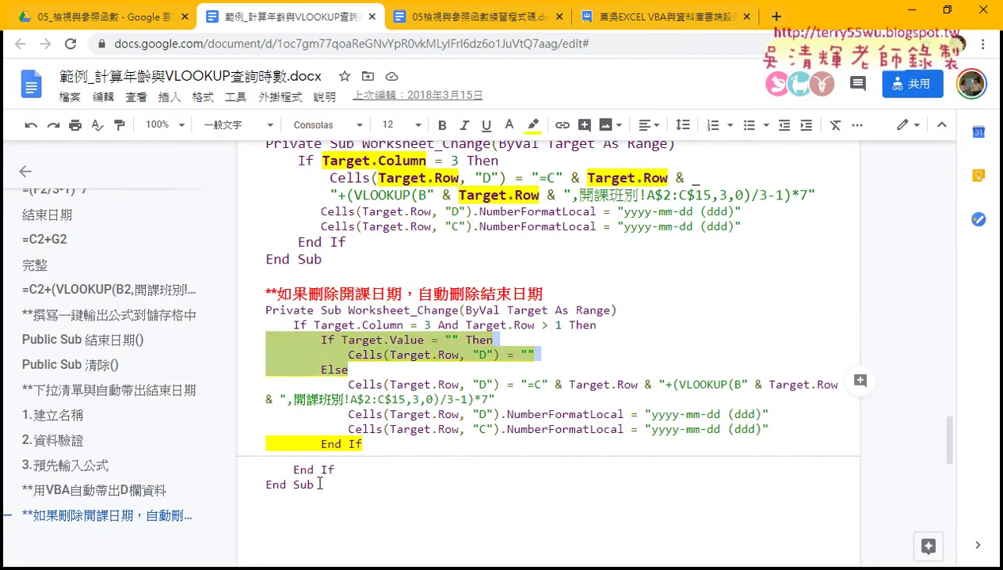
left_click_drag(319, 485, 242, 307)
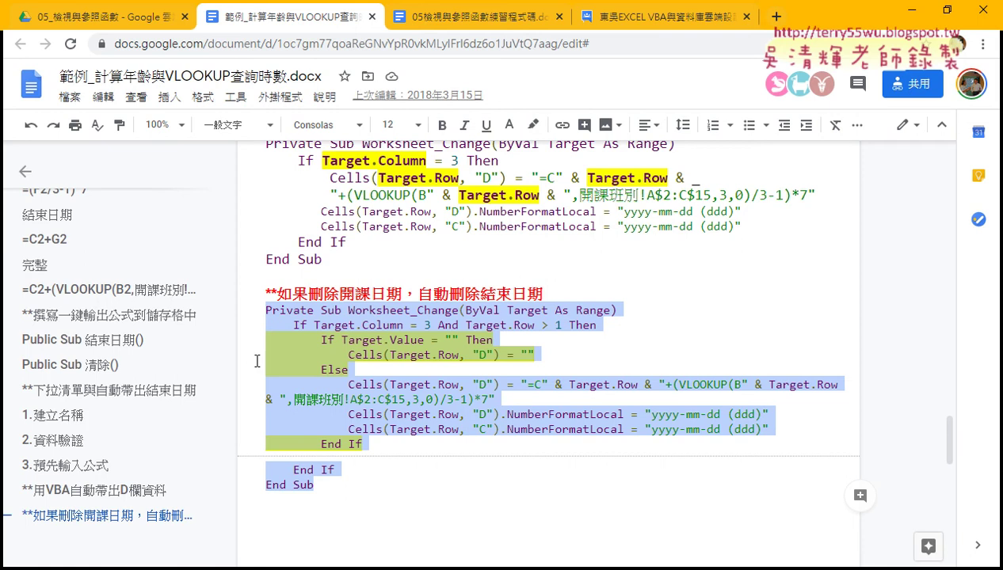
left_click(326, 567)
- Replace all the existing sheet macro code with the revised Worksheet_Change block
left_click(588, 517)
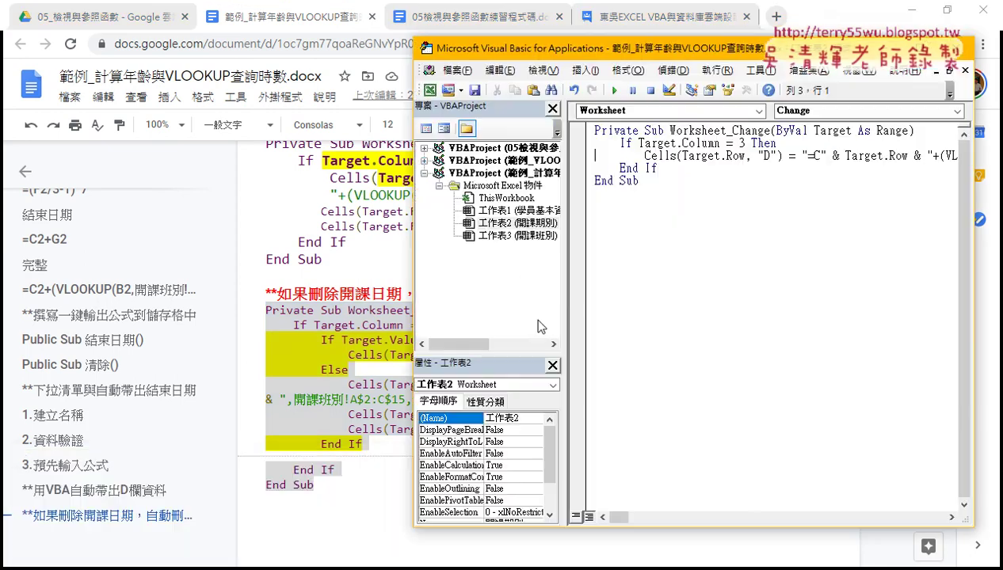
key("ctrl+a")
key("ctrl+v")
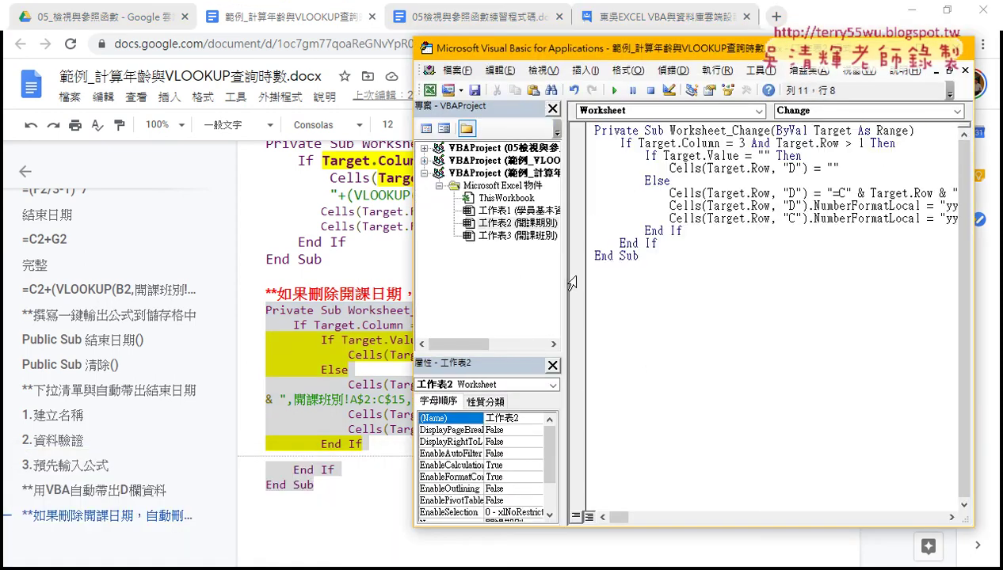
- Clear D7's leftover end date and delete C6's start date to test auto-clearing
left_click(908, 10)
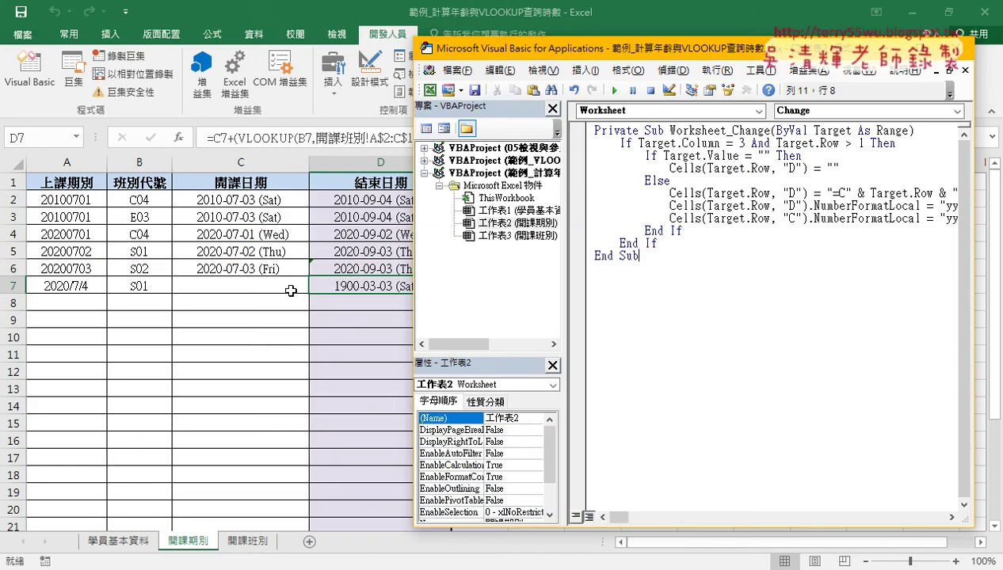
left_click(372, 286)
key("Delete")
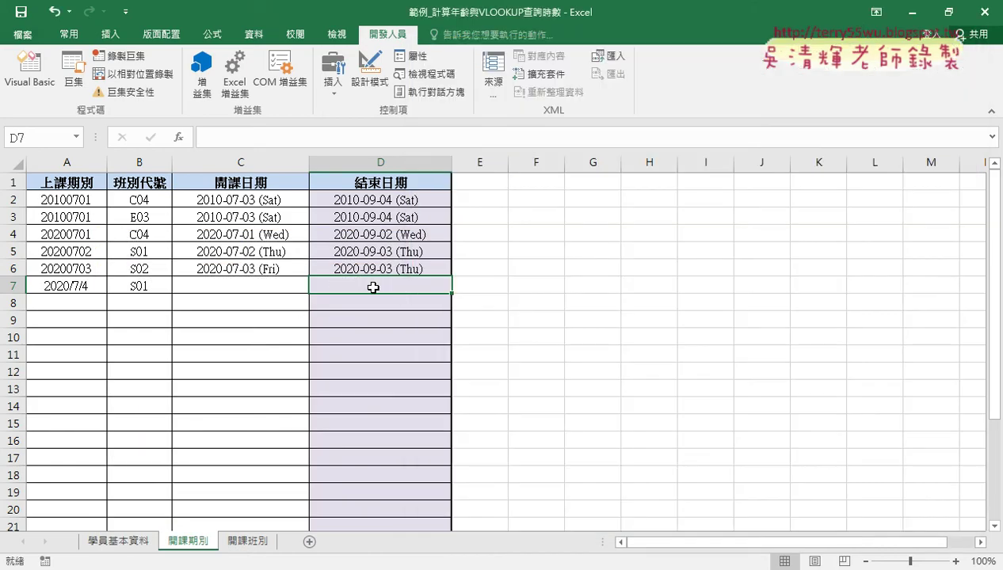
left_click(279, 264)
key("Delete")
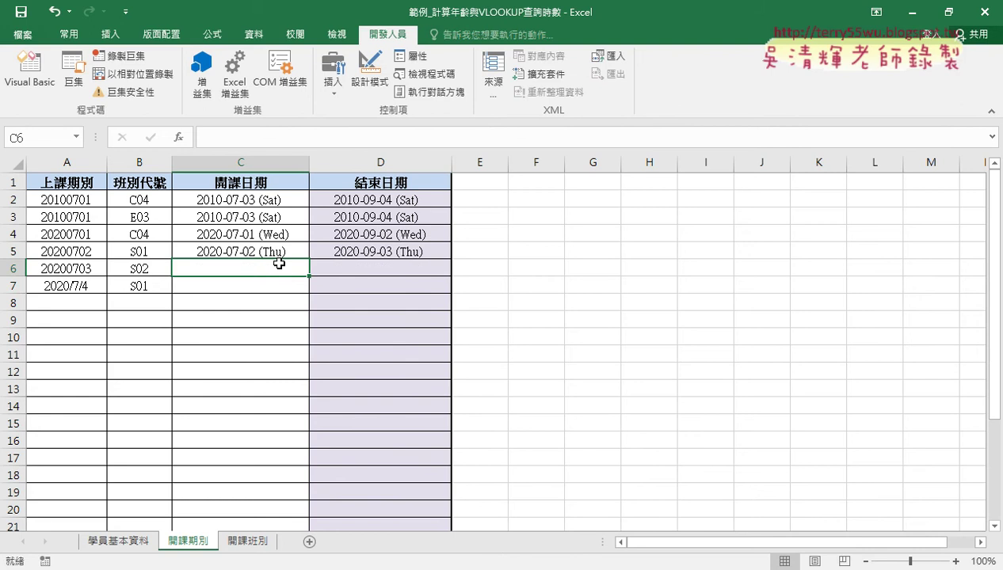
left_click(53, 89)
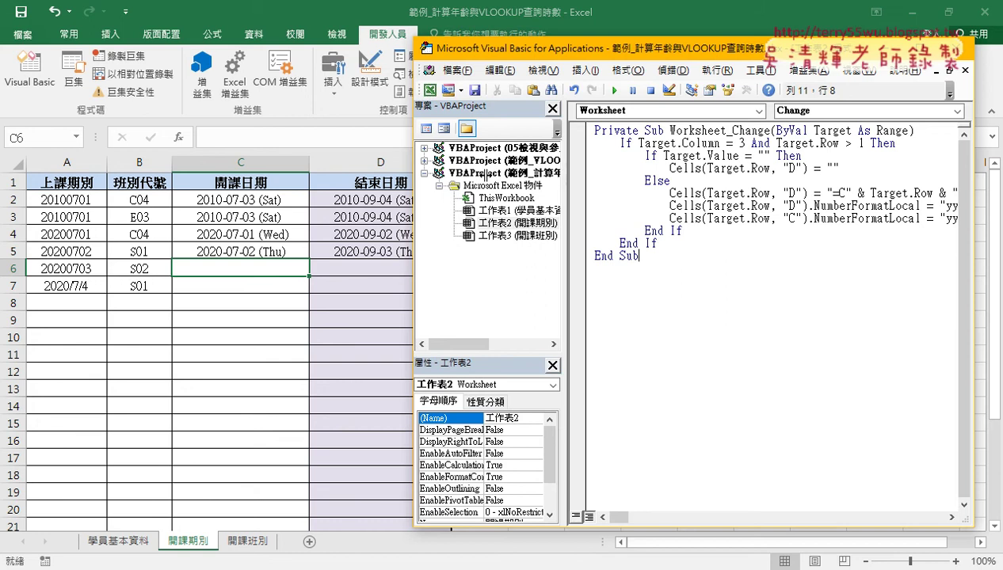
- Highlight the If Target.Value = "" check and the line that empties column D
left_click_drag(479, 49, 263, 61)
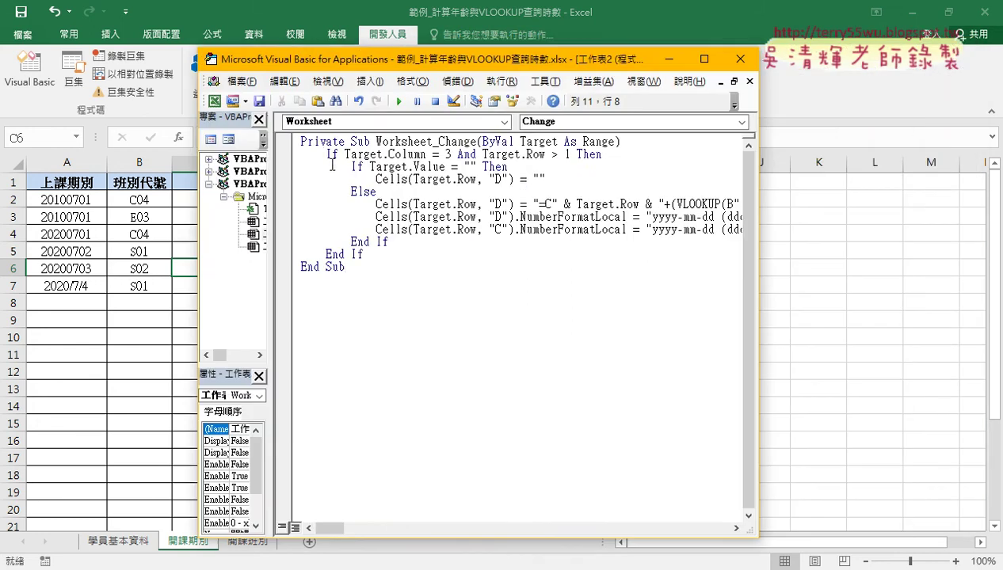
left_click(345, 154)
left_click_drag(348, 168, 509, 167)
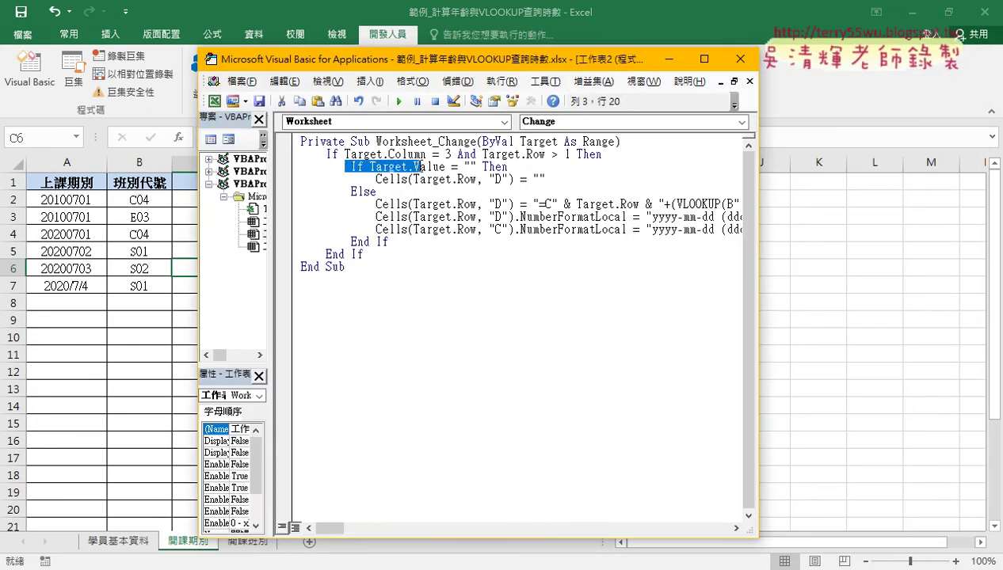
left_click(509, 166)
left_click_drag(357, 166, 518, 163)
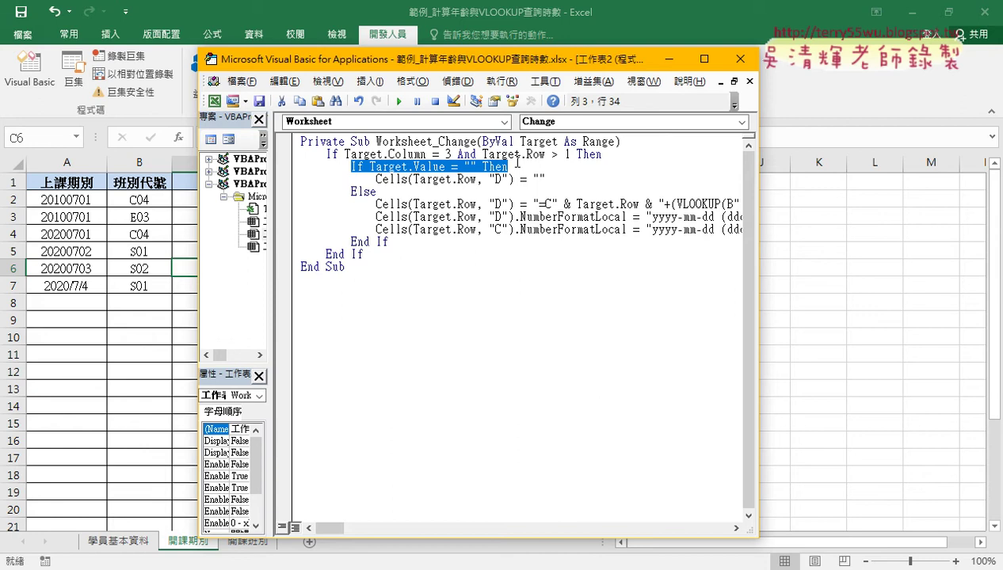
left_click_drag(544, 179, 377, 181)
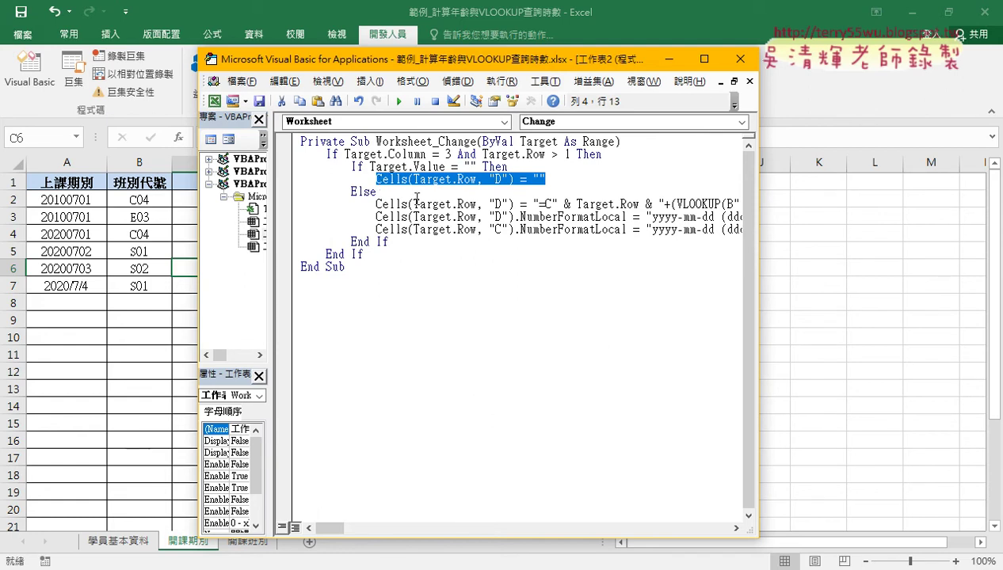
- Widen the code window to show the full number-format lines, then return to the 開課期別 sheet
left_click(561, 216)
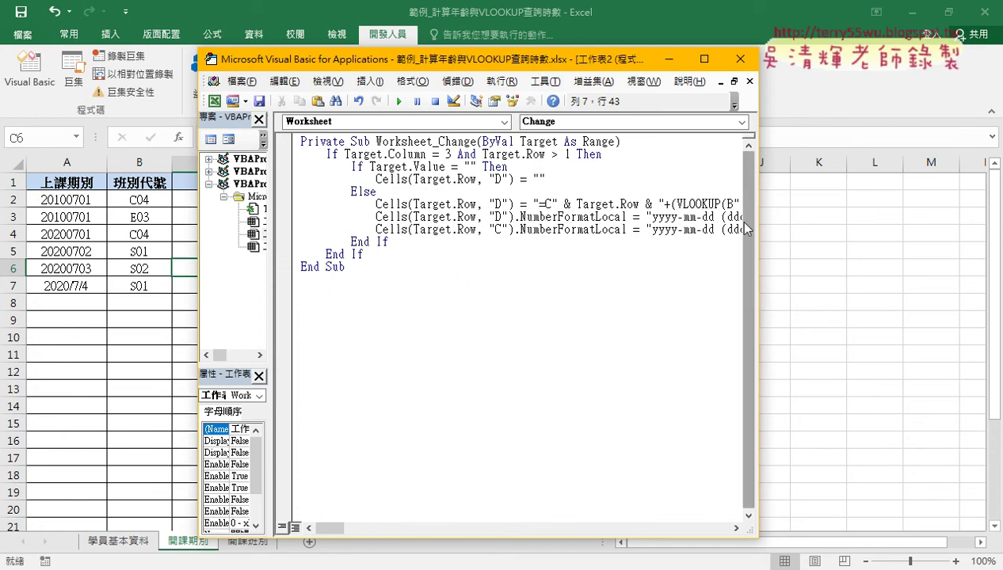
mouse_move(756, 222)
left_mouse_down()
mouse_move(910, 222)
mouse_move(261, 216)
left_mouse_up()
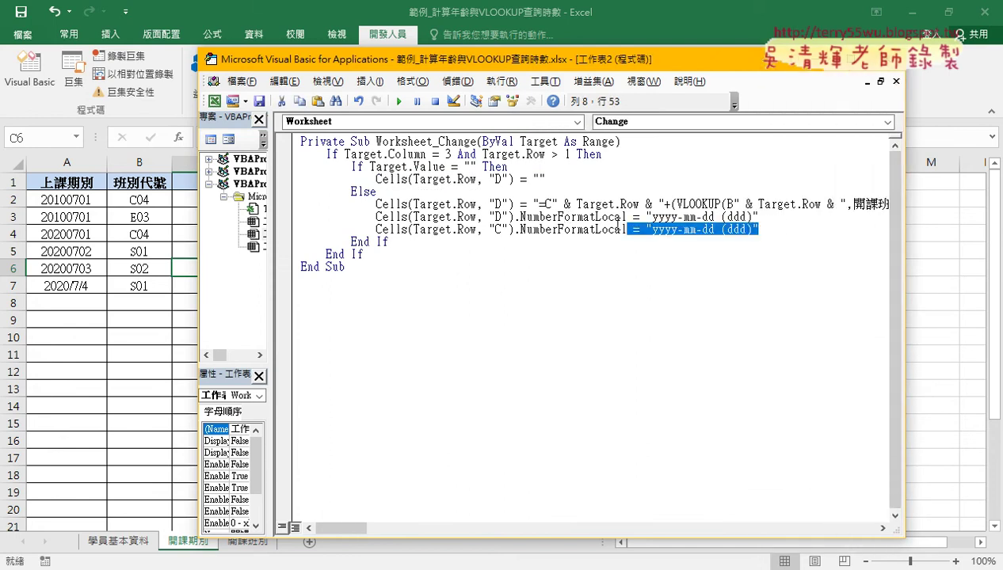
left_click(577, 218)
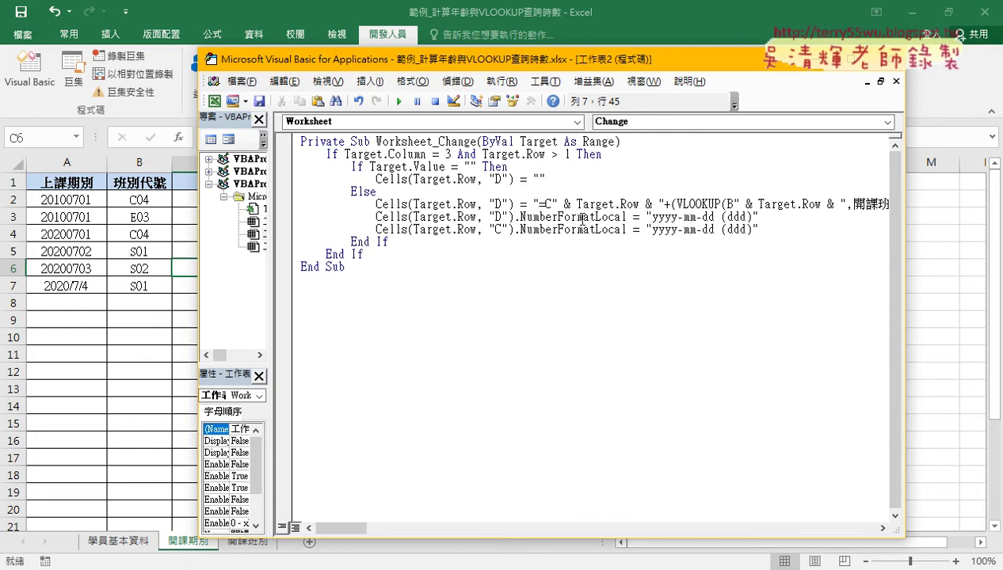
left_click(919, 282)
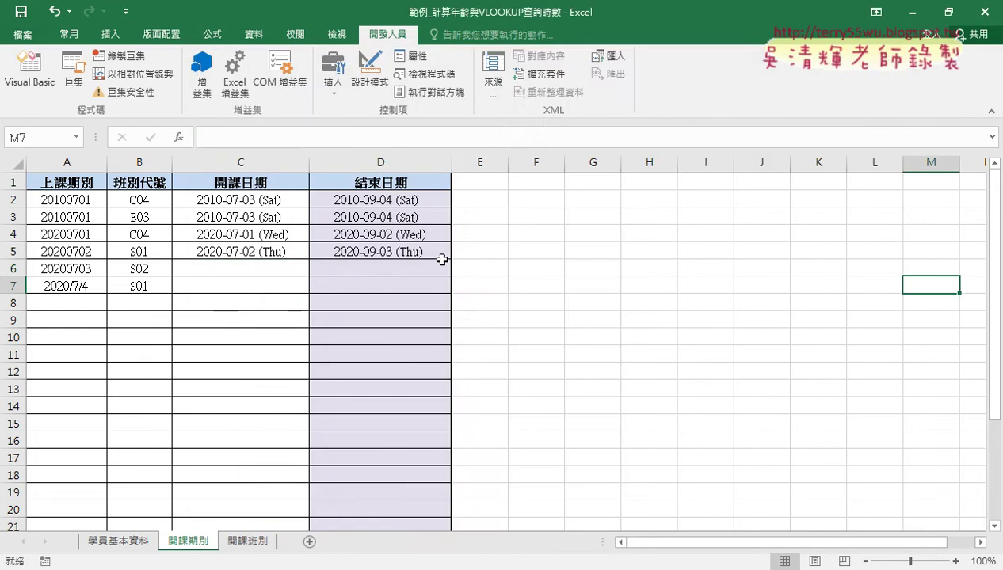
- Enter 2020/7/1 in C6 so D6 auto-fills with 2020-09-02 (Wed)
left_click(255, 263)
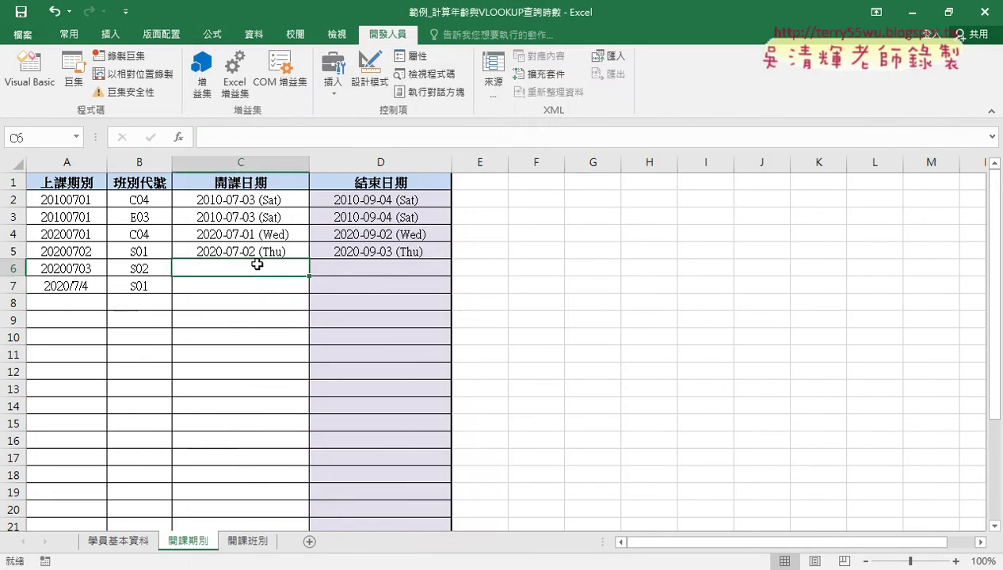
type("20")
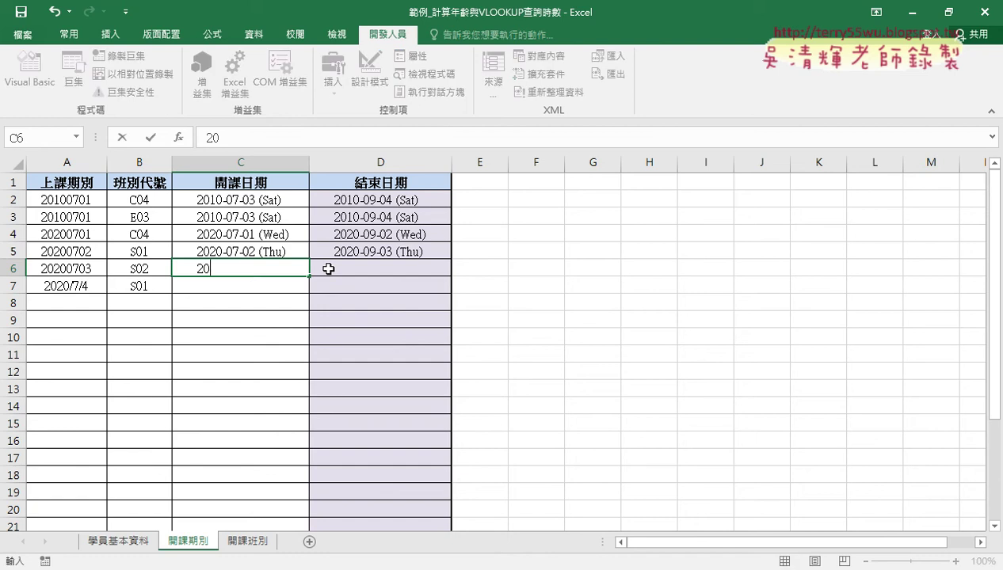
type("20/")
type("7/")
type("1")
key("Return")
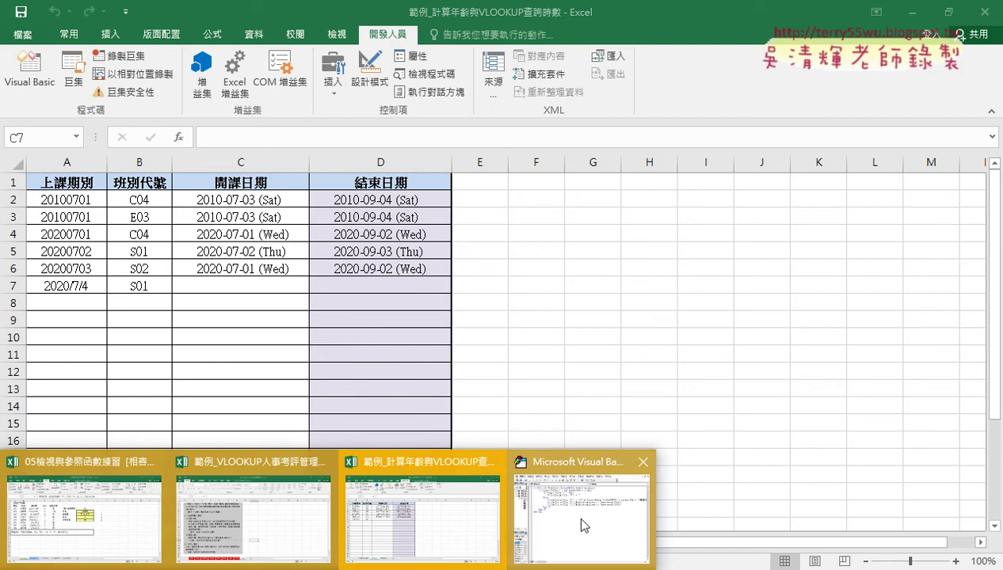
- Delete both NumberFormatLocal lines, leaving only the column D formula in the Else branch
left_click(574, 513)
left_click_drag(755, 229, 277, 219)
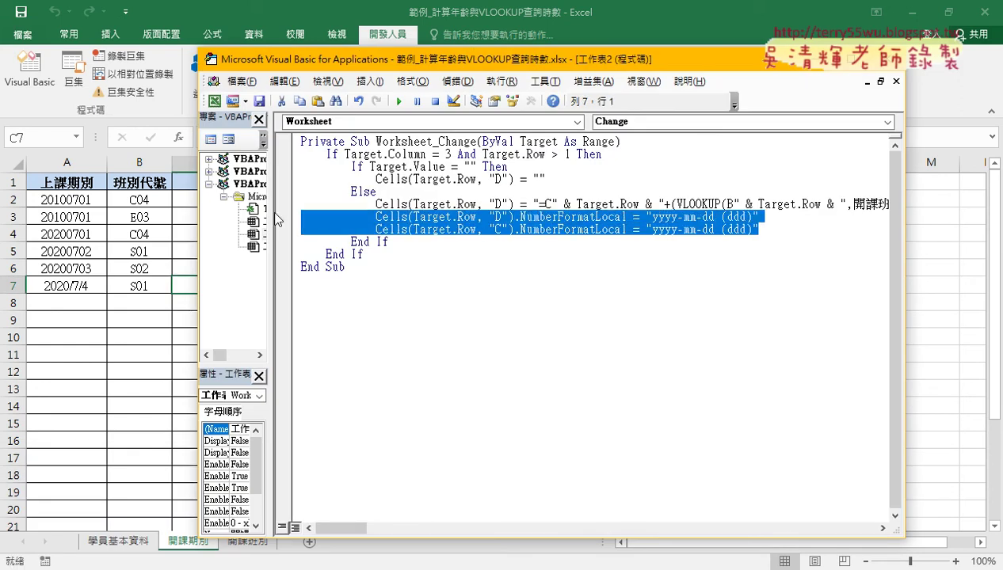
key("Delete")
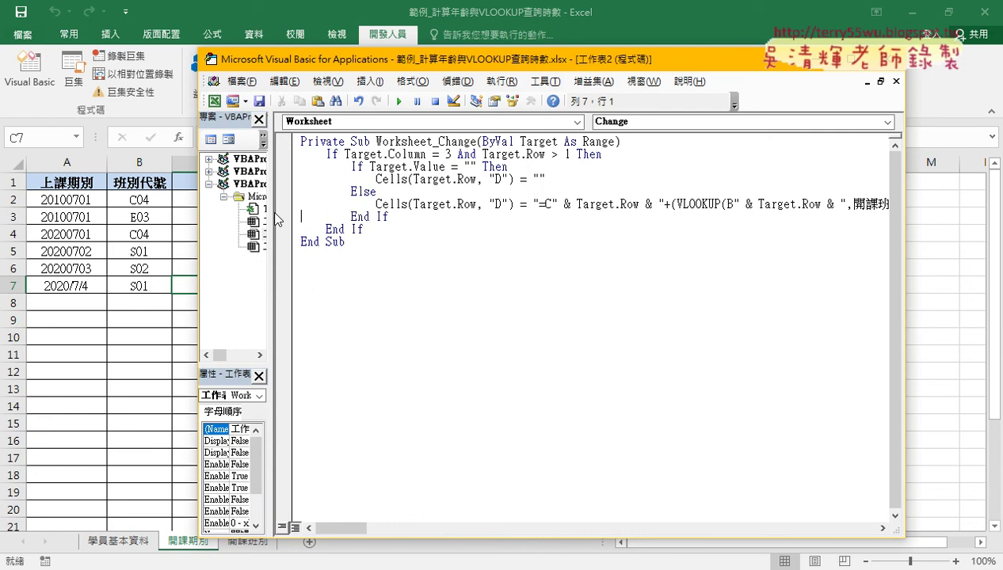